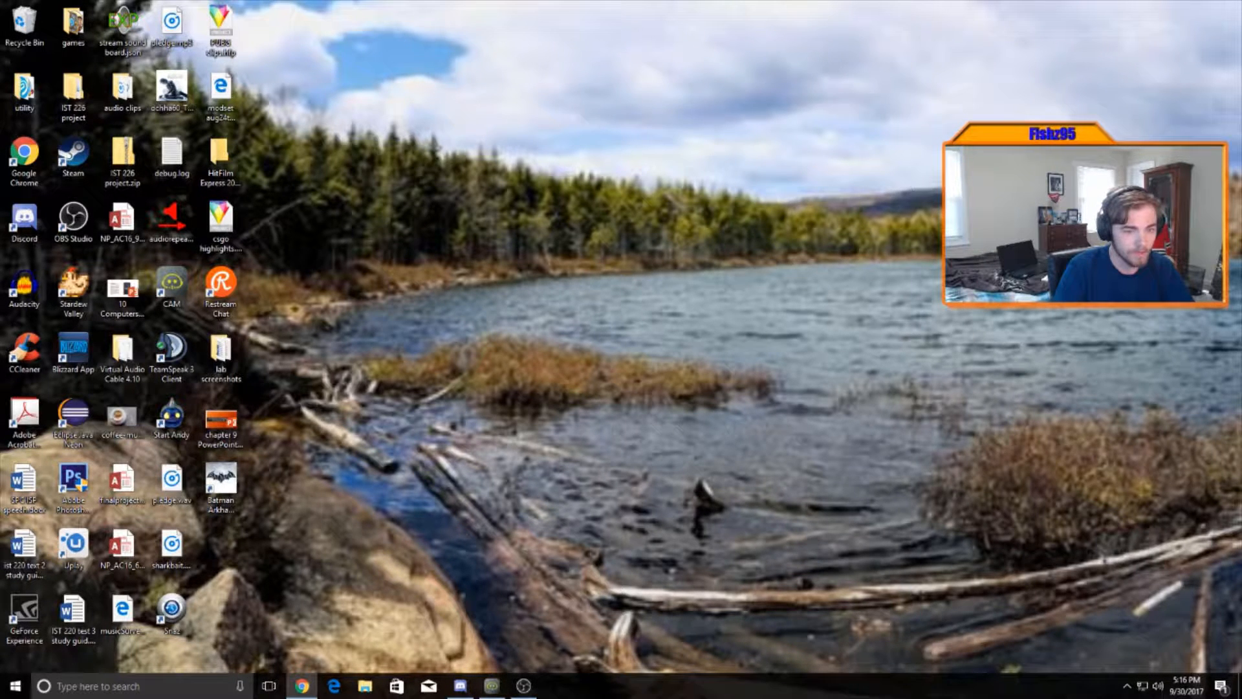
# Search Google in Chrome for "obs" and open the Open Broadcaster Software home page at obsproject.com
pyautogui.moveTo(1189, 284); pyautogui.dragTo(629, 4)
pyautogui.click(545, 251)
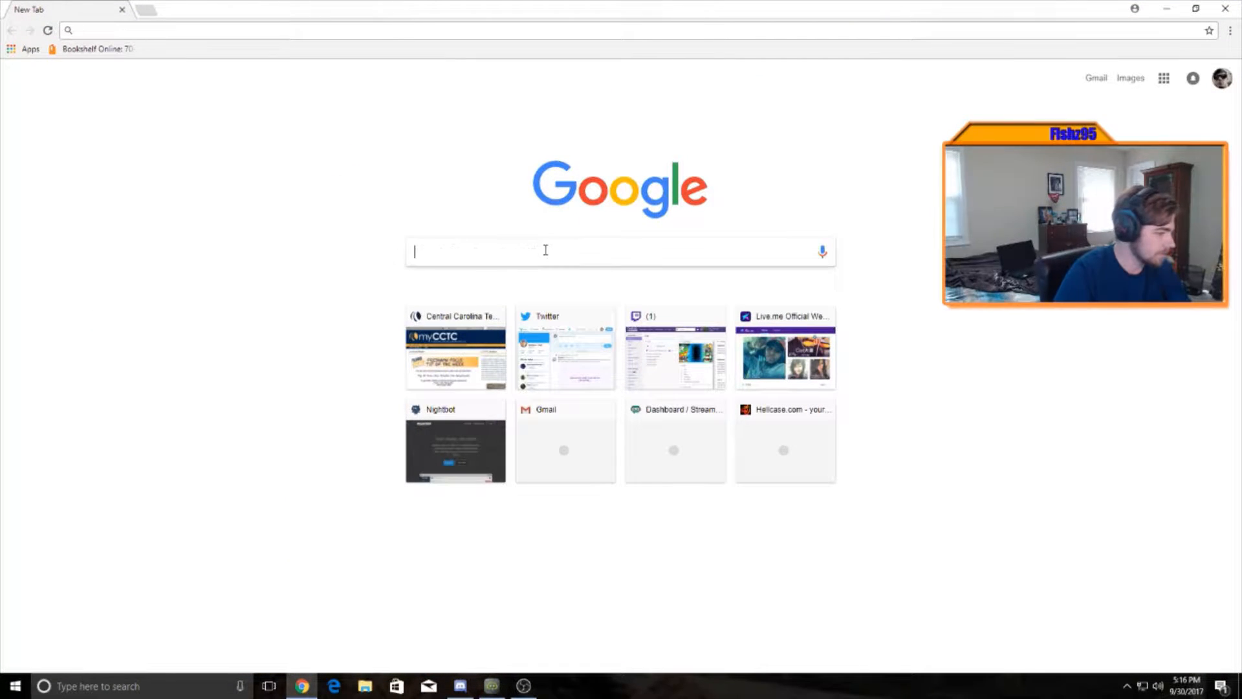
pyautogui.write('obs')
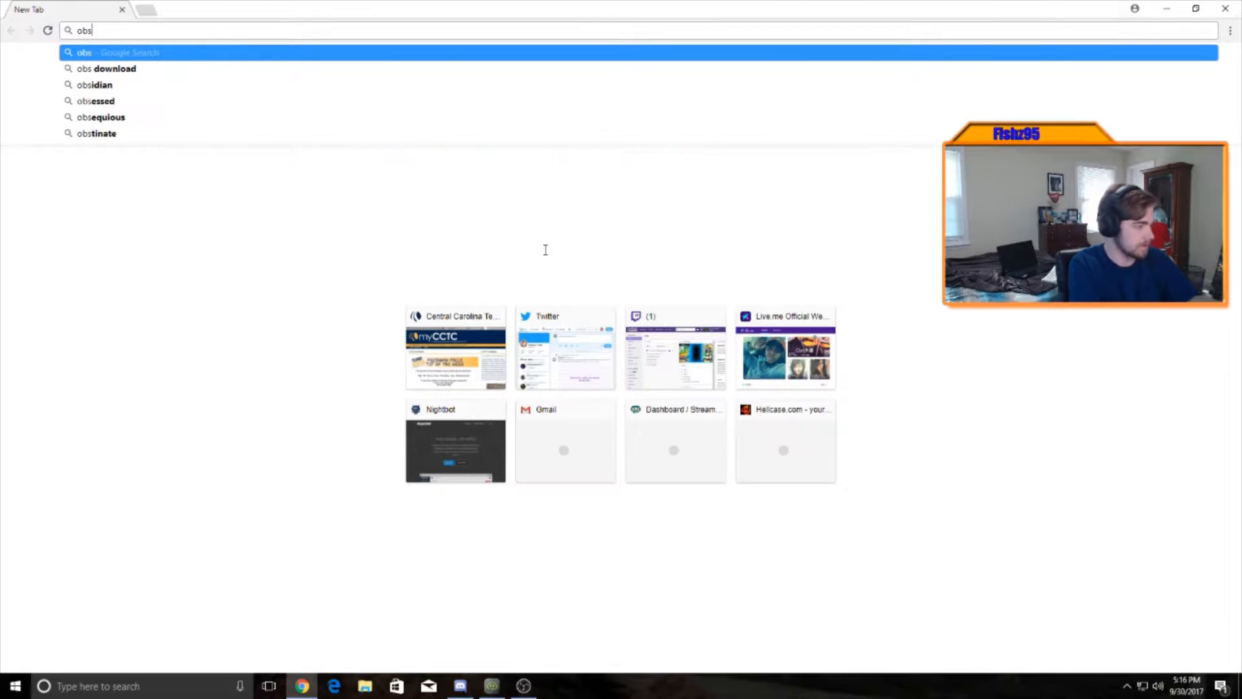
pyautogui.press('Return')
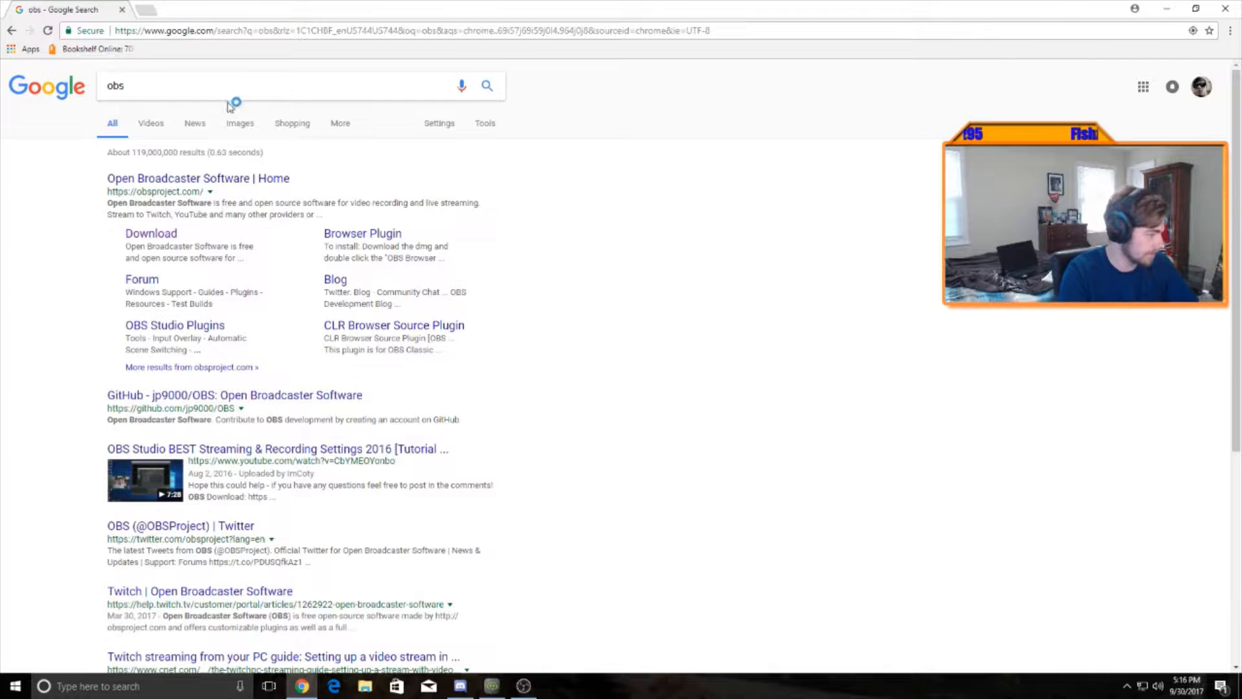
pyautogui.click(233, 179)
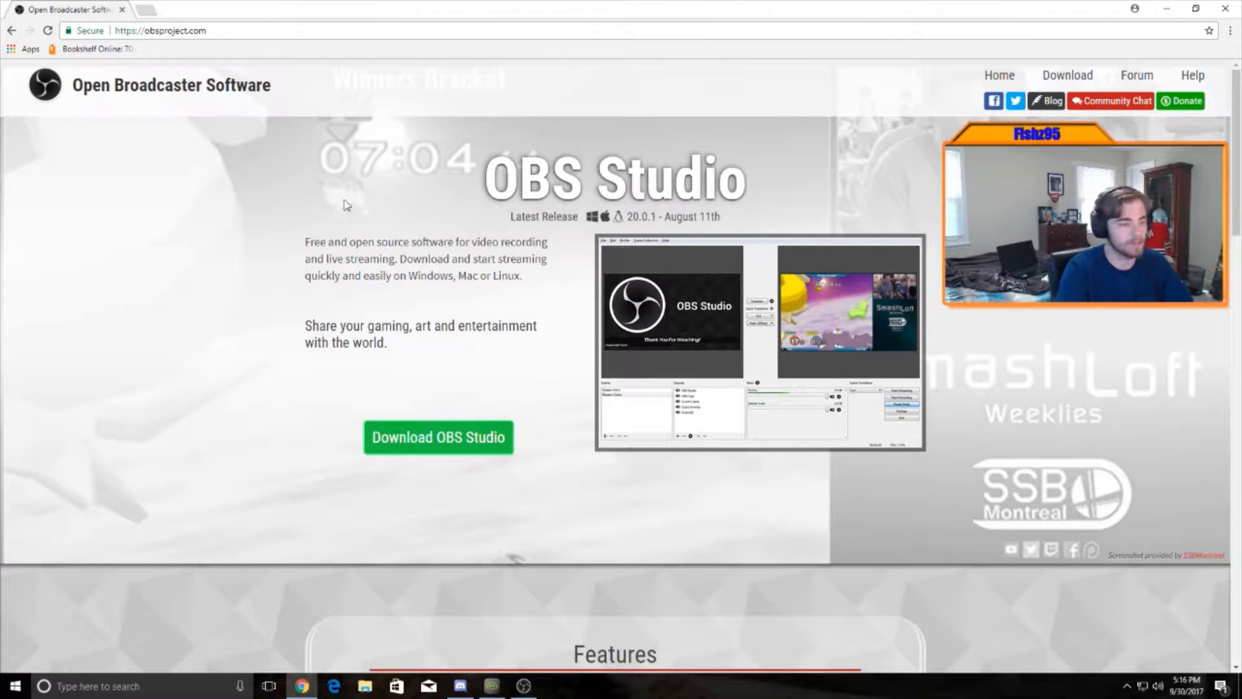
# Look through the OBS Studio home page for the download option, the feature overview and the plugin section
pyautogui.scroll(-6, 491, 304)
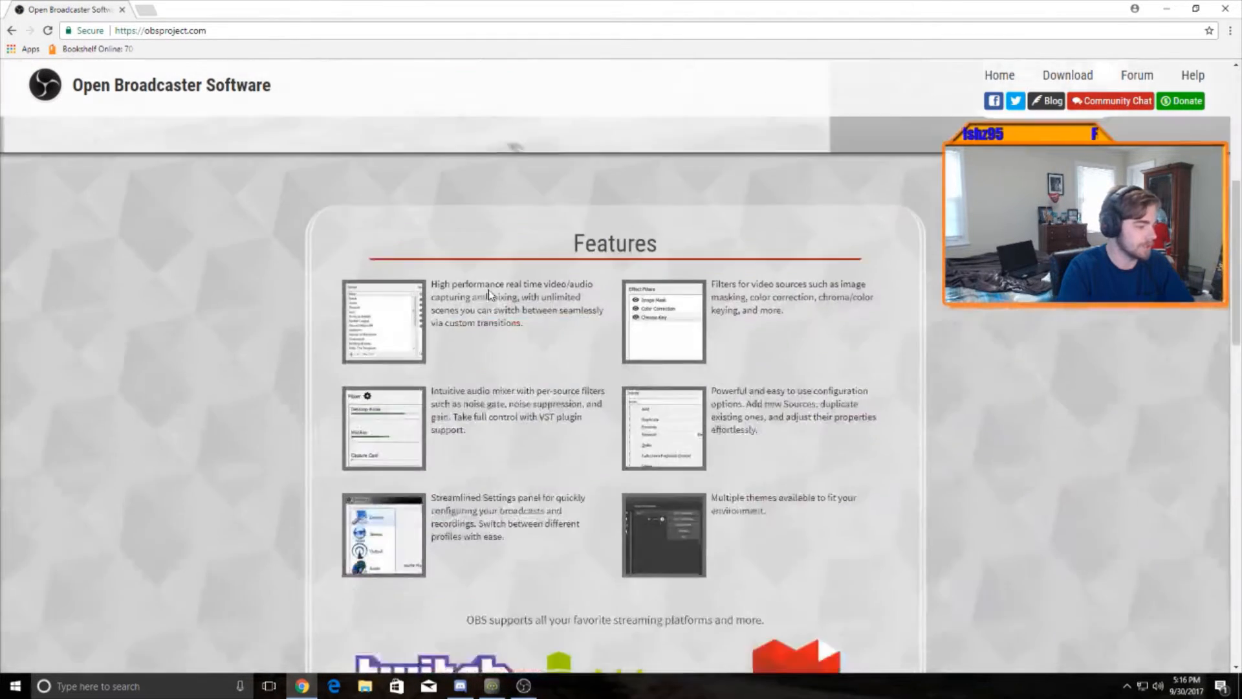
pyautogui.scroll(4, 488, 293)
pyautogui.scroll(2, 453, 323)
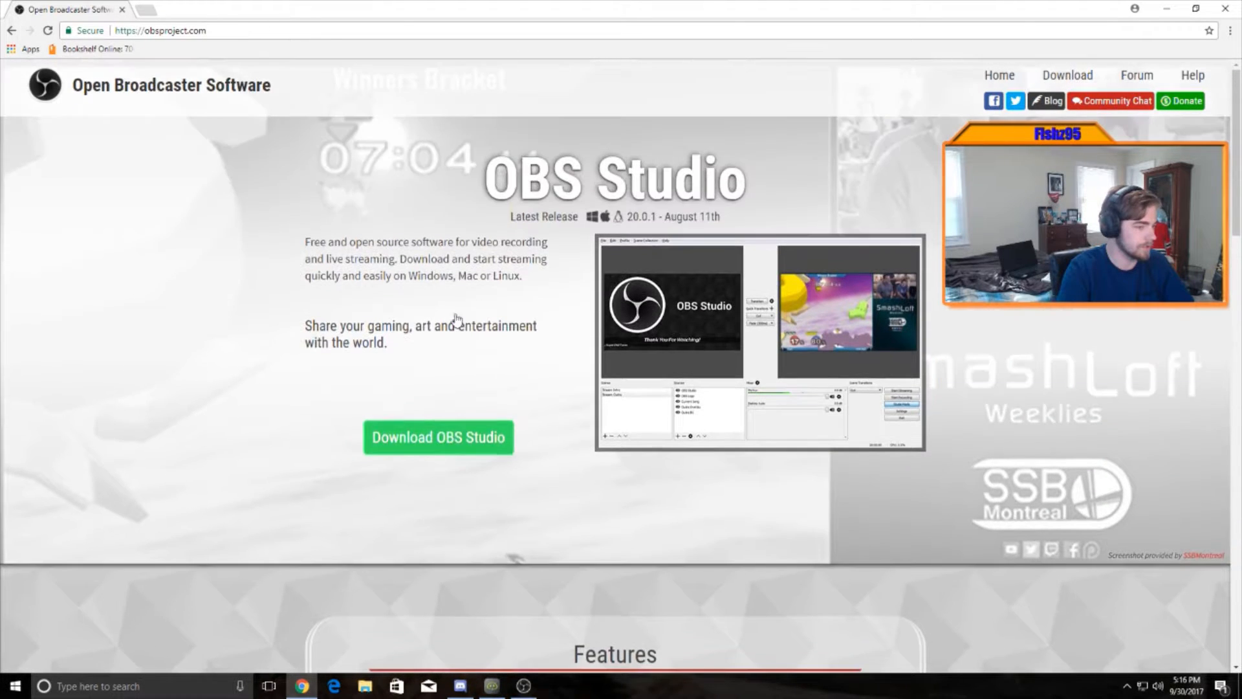
pyautogui.scroll(-4, 560, 243)
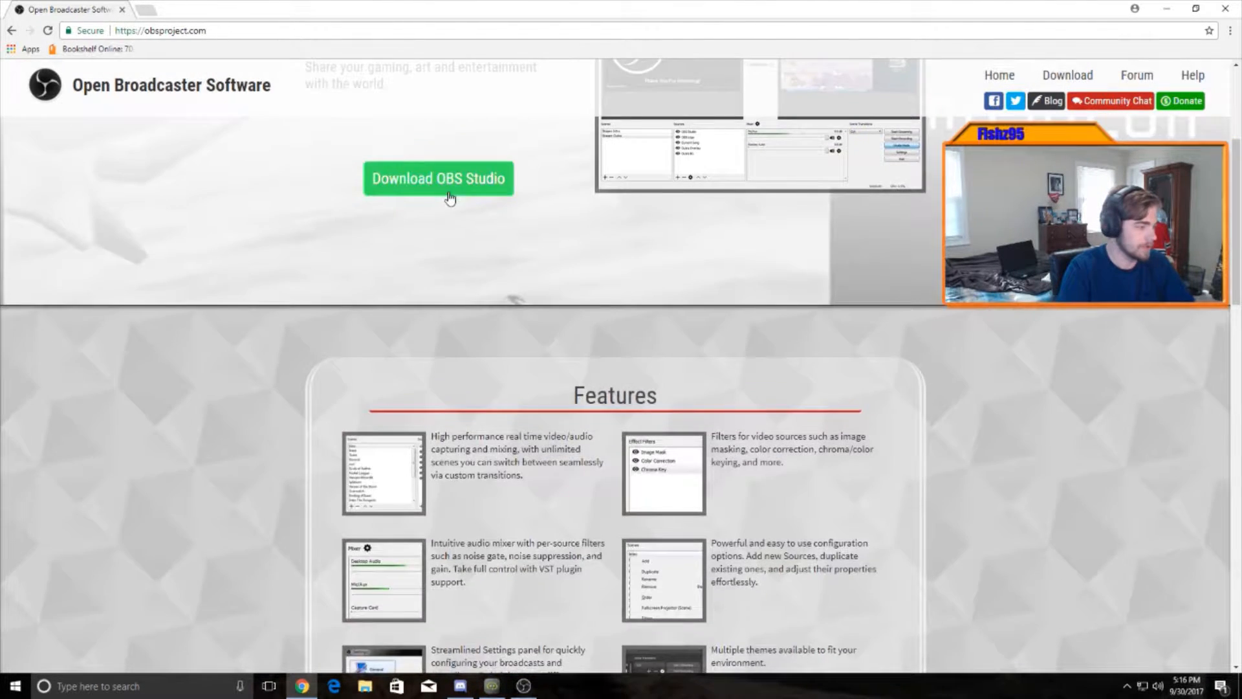
pyautogui.scroll(-10, 561, 242)
pyautogui.scroll(-10, 591, 258)
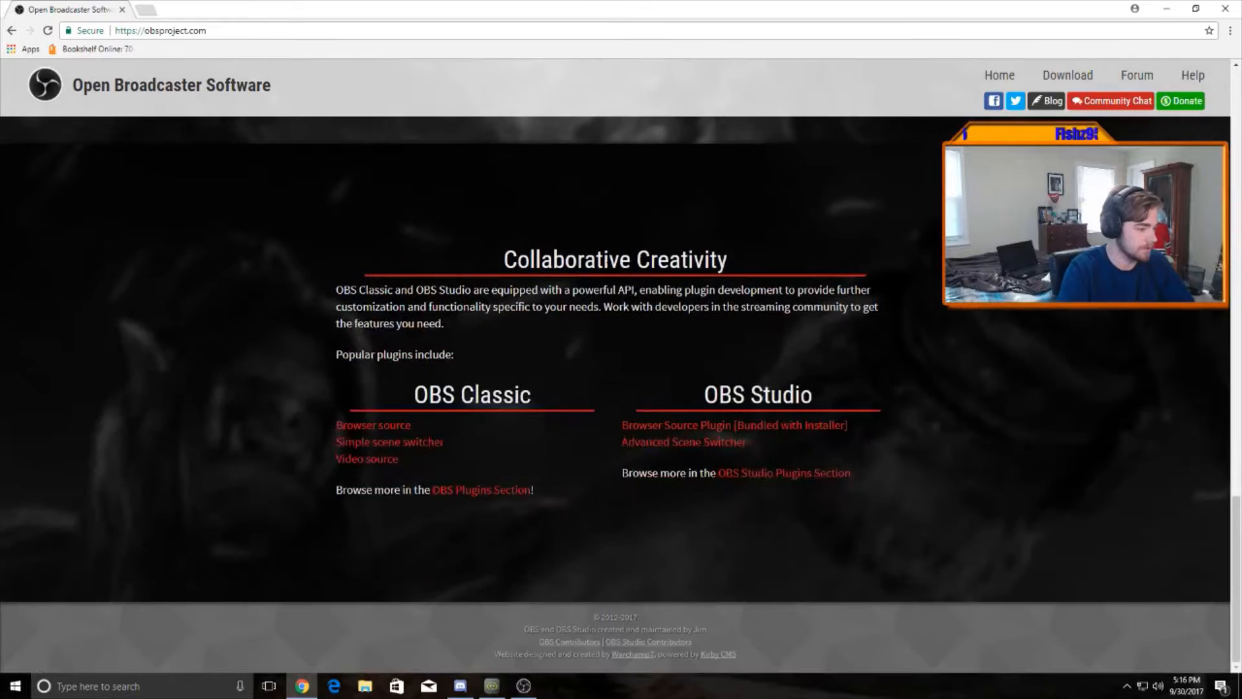
pyautogui.scroll(18, 608, 272)
pyautogui.scroll(6, 608, 272)
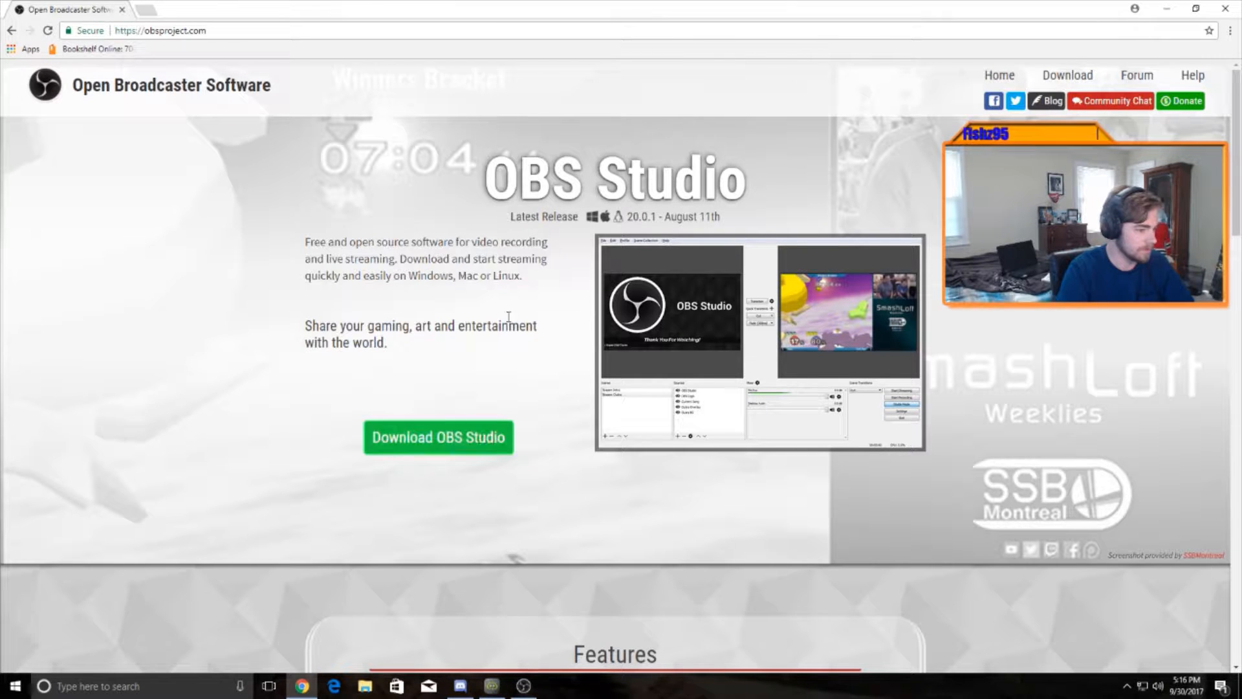
# Minimize the browser and bring the OBS window onto the desktop beside the webcam overlay
pyautogui.click(1167, 8)
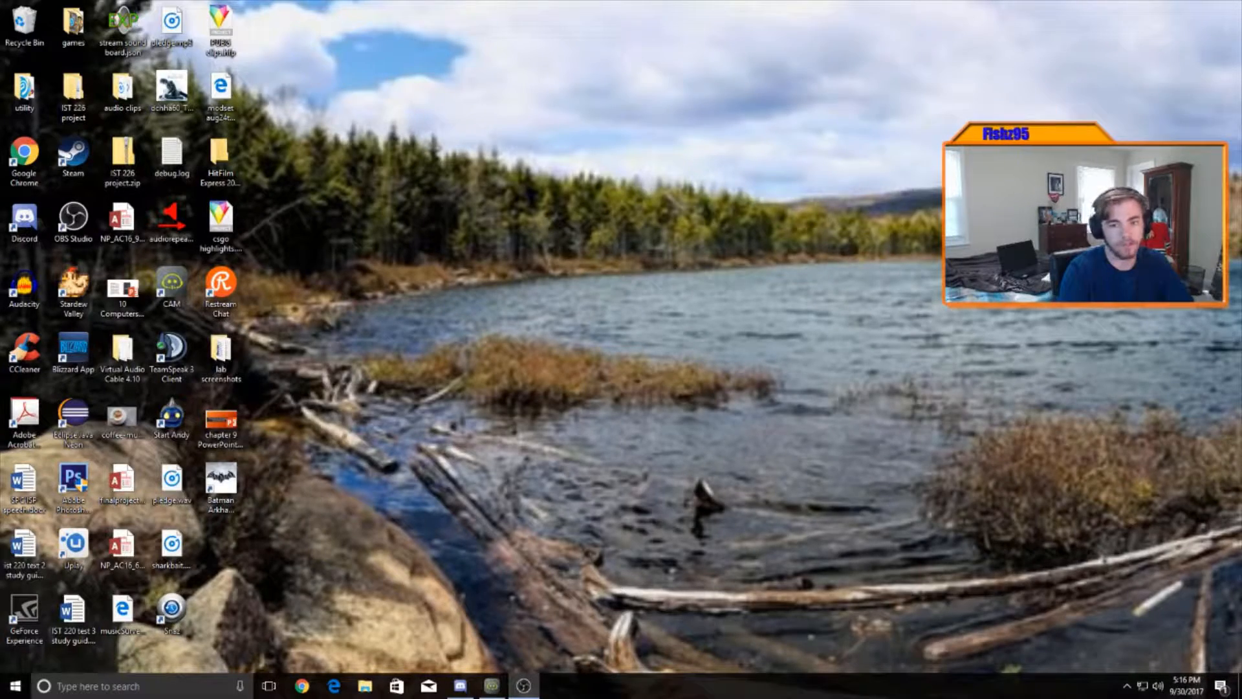
pyautogui.moveTo(1241, 104); pyautogui.dragTo(626, 18)
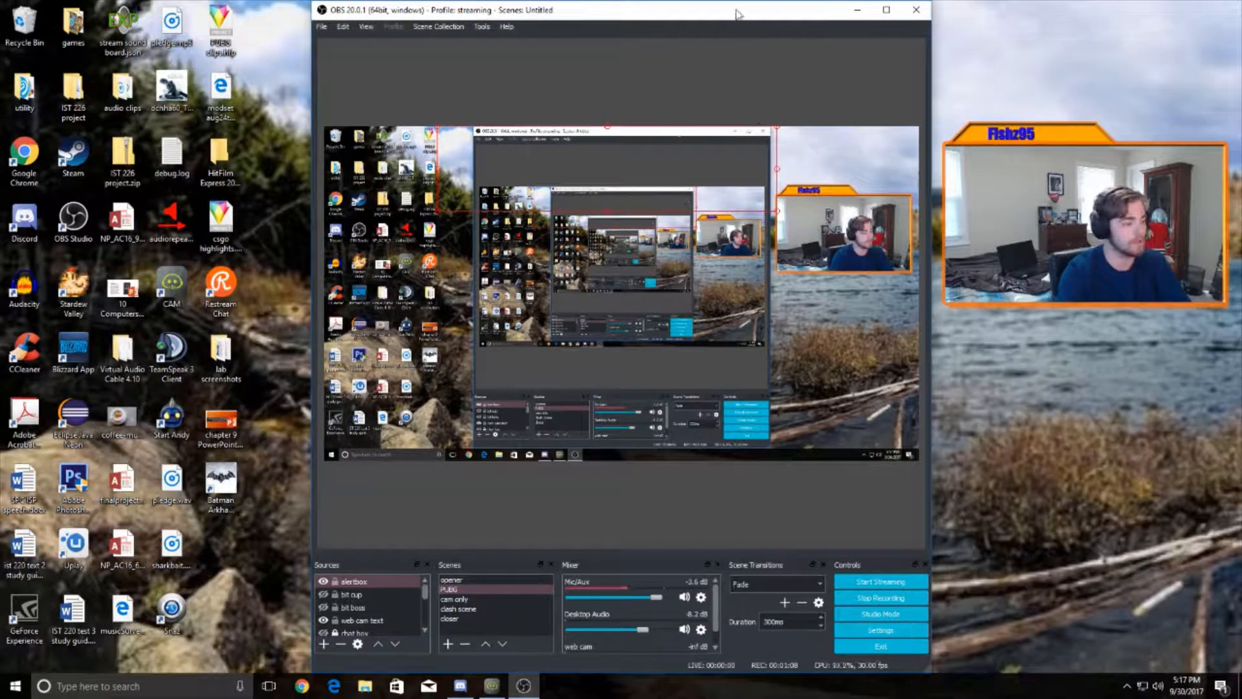
pyautogui.click(857, 9)
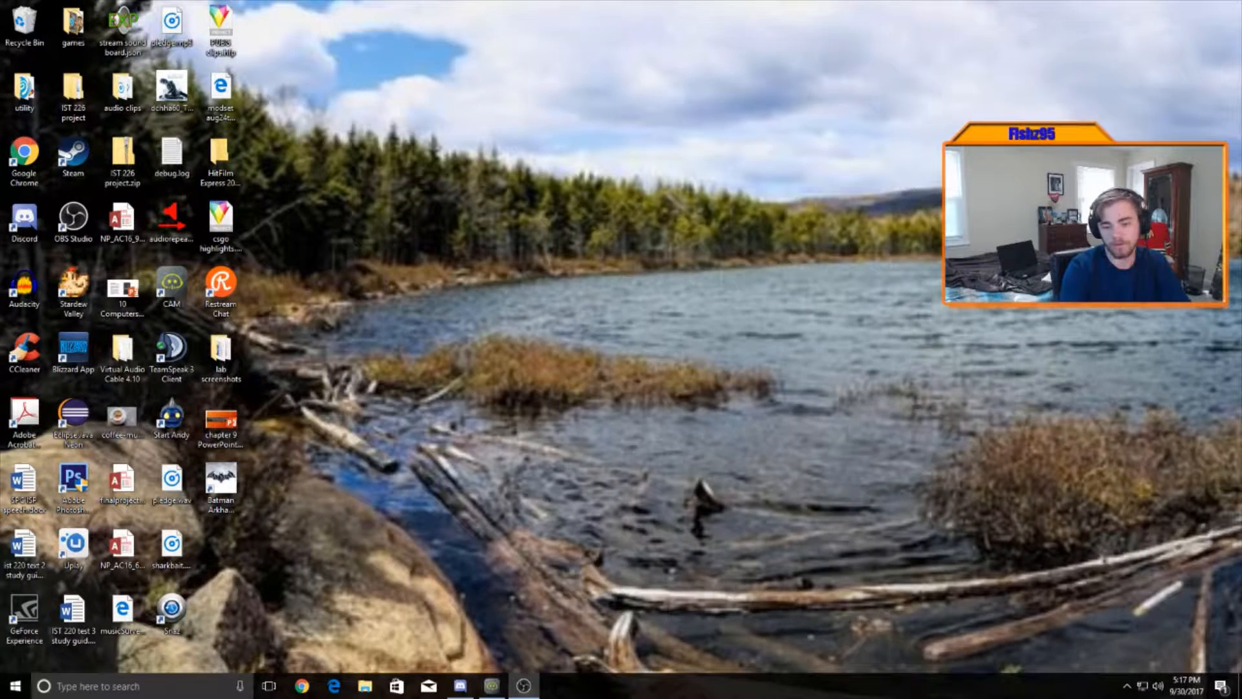
pyautogui.moveTo(1241, 184); pyautogui.dragTo(593, 25)
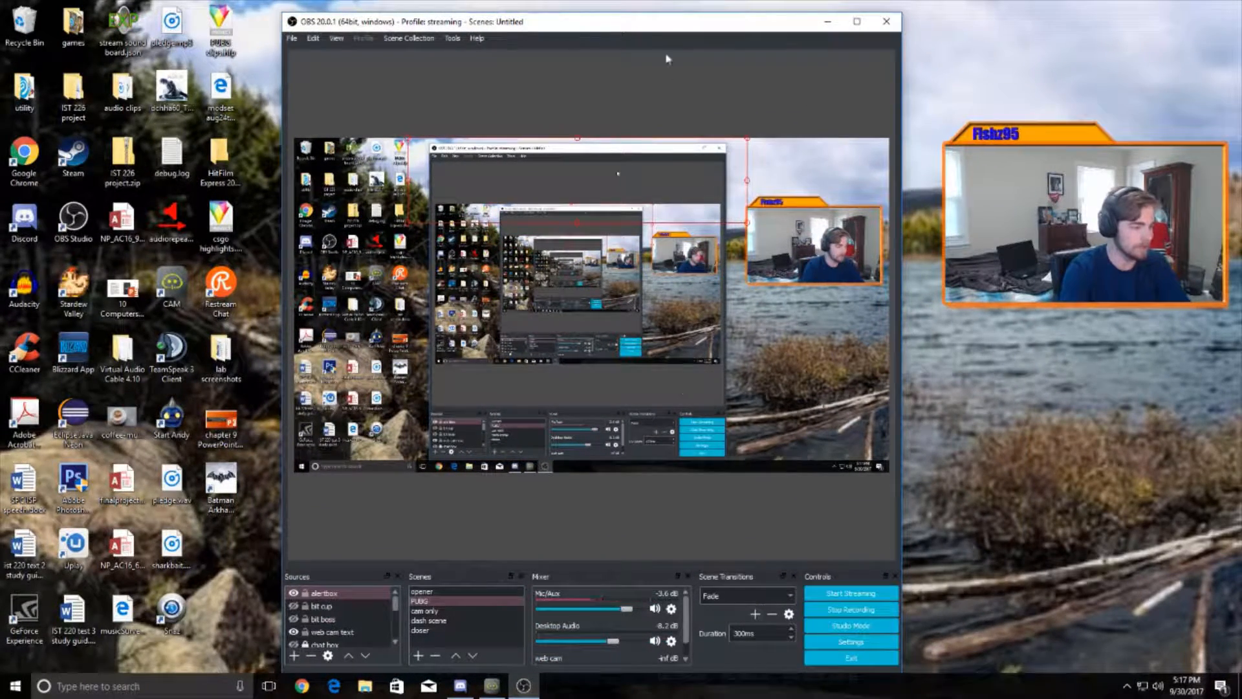
# Review the sources of the PUBG scene, from the alertbox through to the Display Capture
pyautogui.click(349, 620)
pyautogui.scroll(-3, 348, 619)
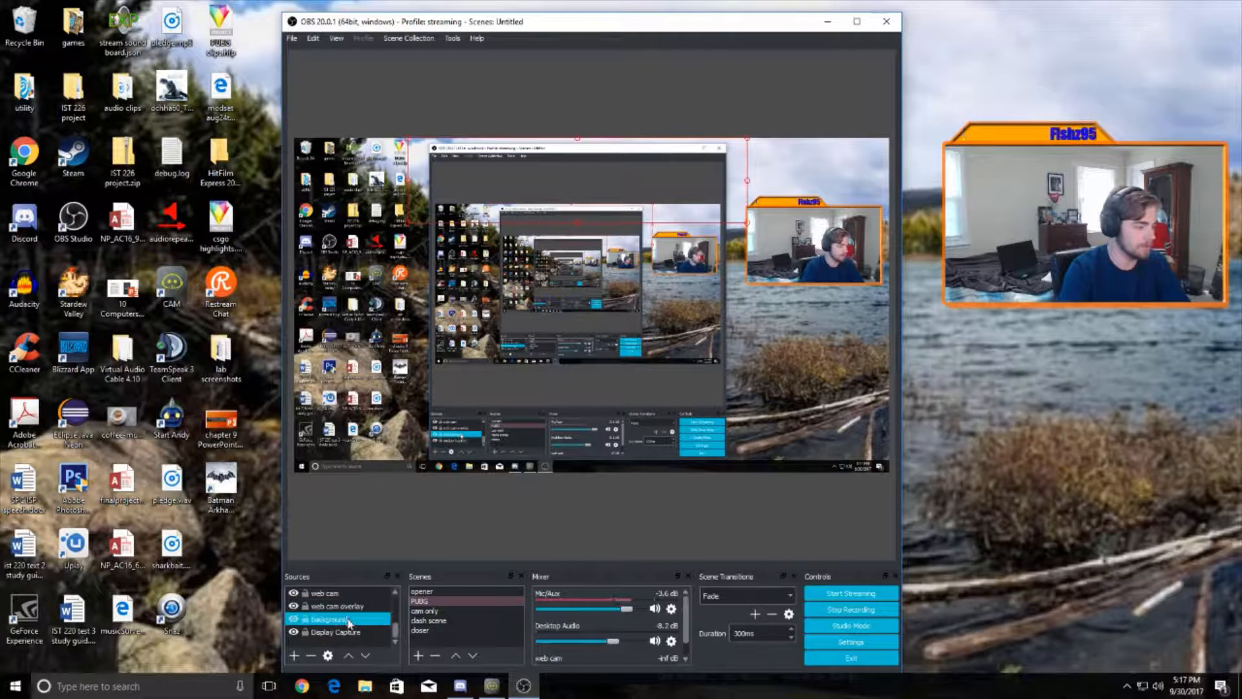
pyautogui.scroll(3, 348, 620)
pyautogui.scroll(-3, 348, 607)
pyautogui.scroll(3, 364, 619)
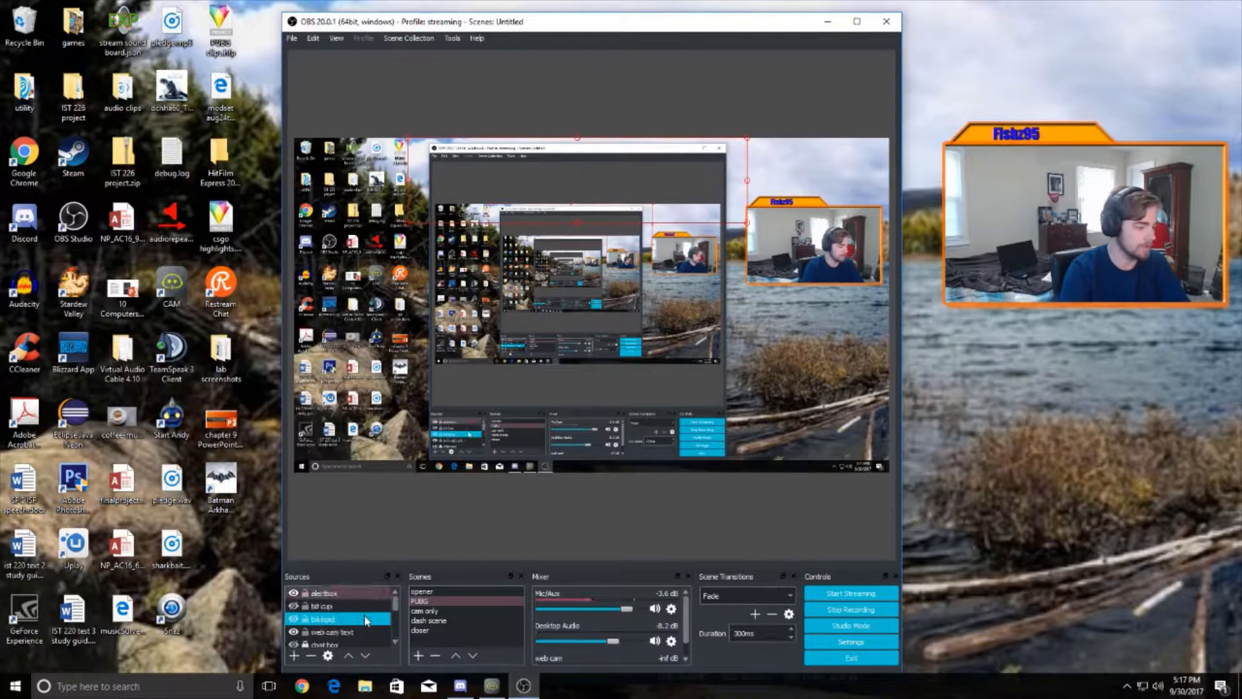
pyautogui.scroll(-3, 365, 621)
pyautogui.scroll(3, 364, 621)
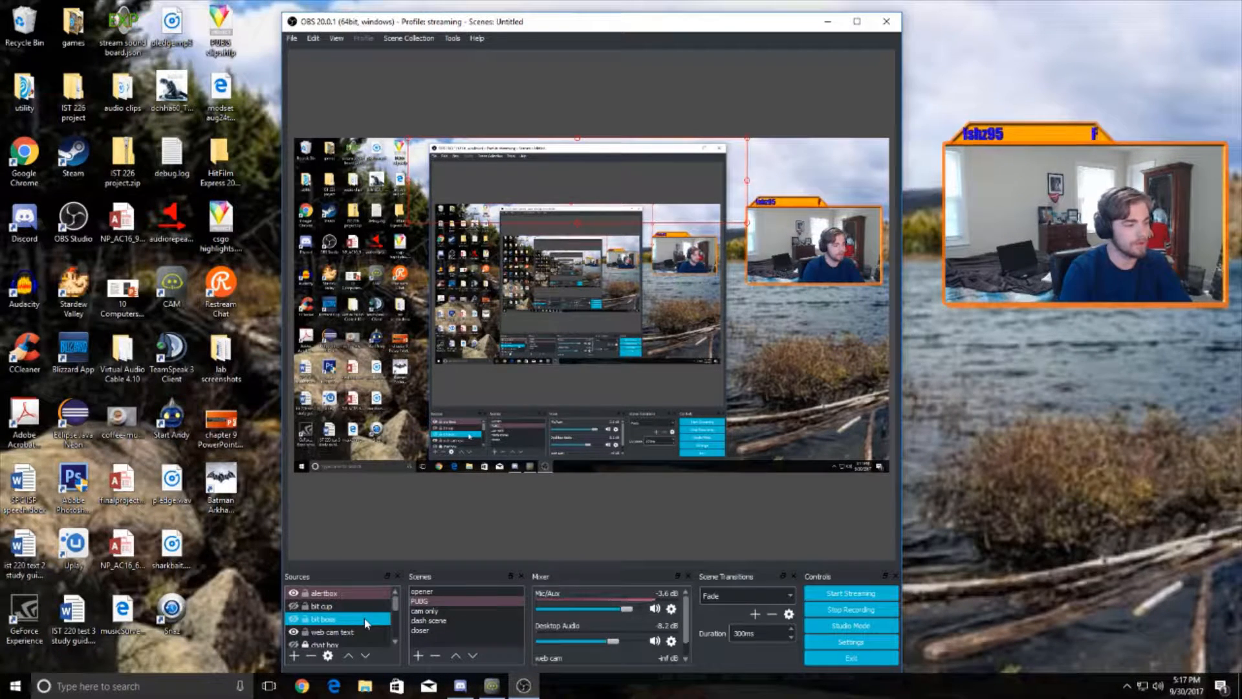
# Preview the opener and cam only scenes, return to the PUBG scene and reposition the OBS window
pyautogui.click(434, 591)
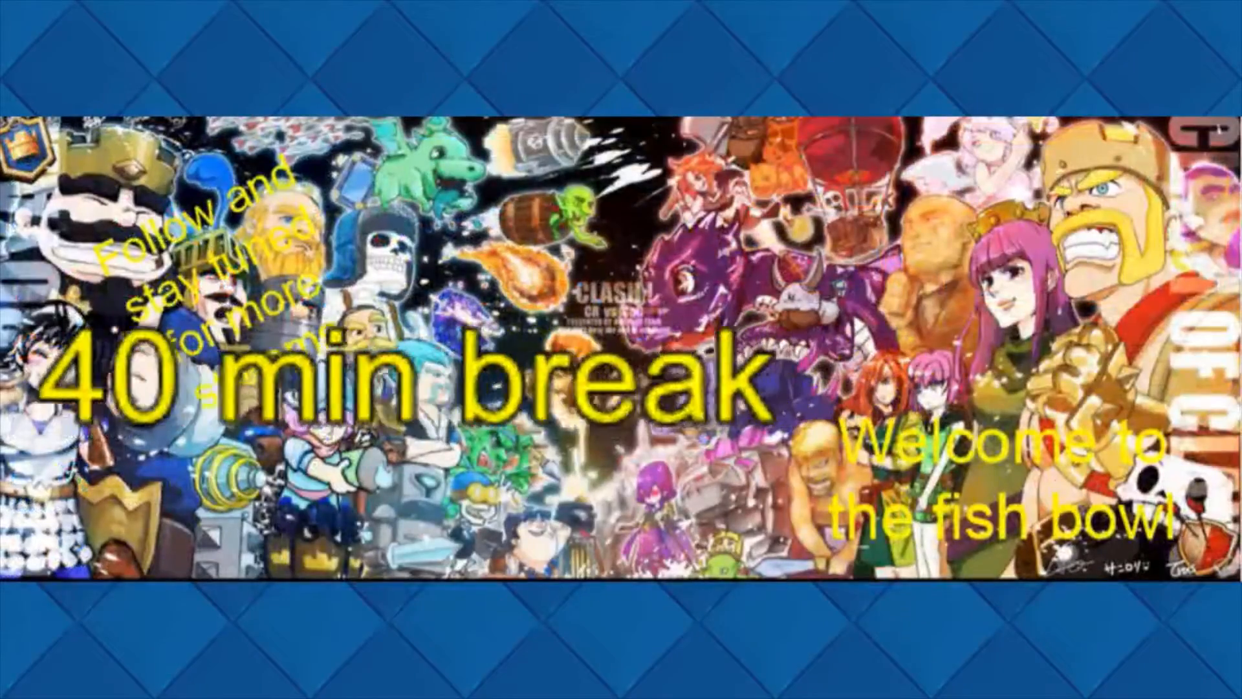
pyautogui.click(435, 601)
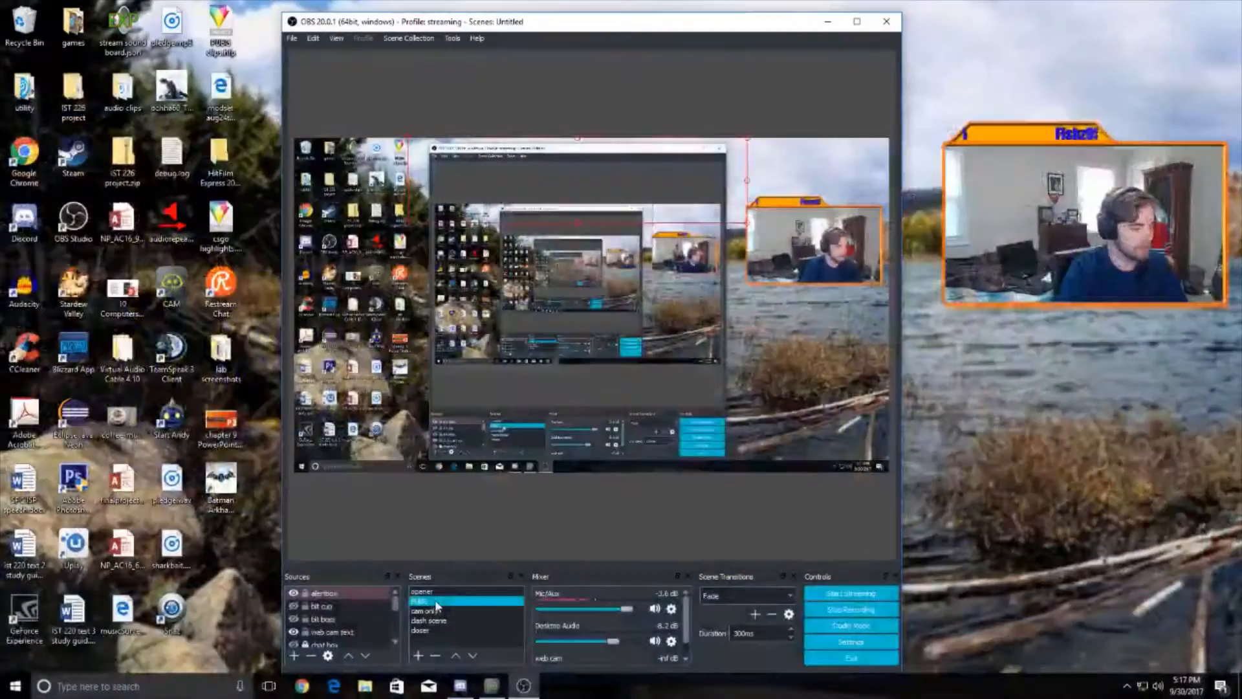
pyautogui.click(432, 611)
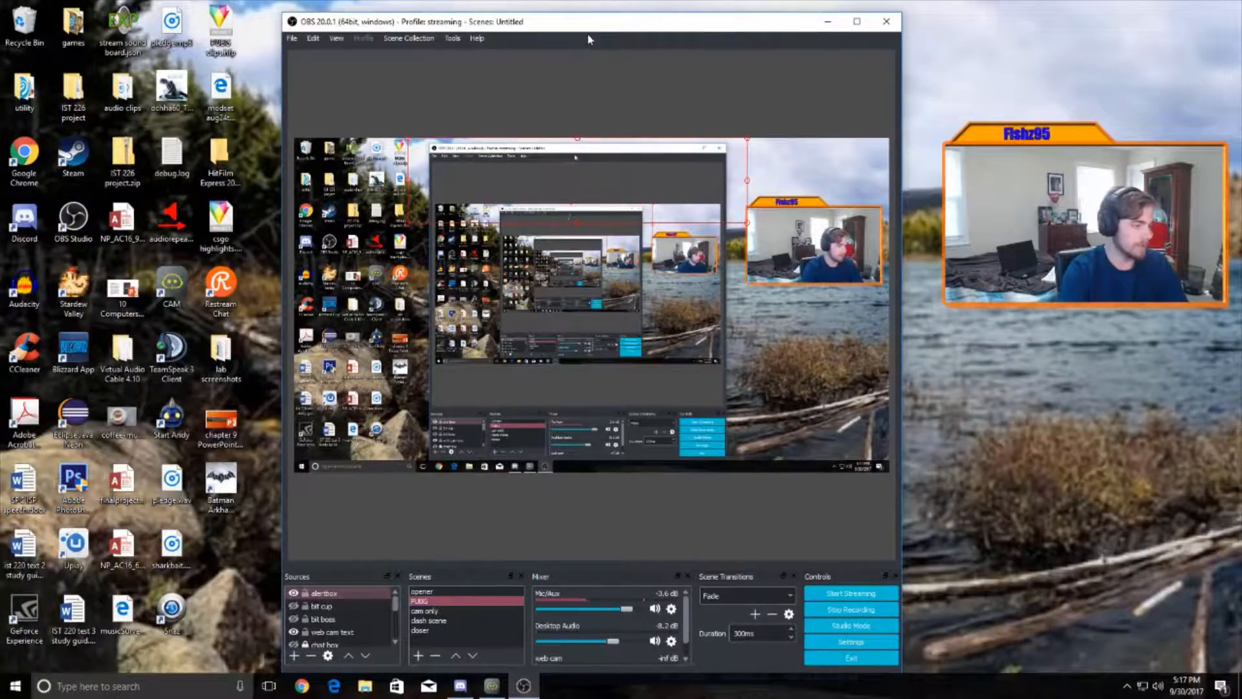
pyautogui.moveTo(591, 26); pyautogui.dragTo(621, 17)
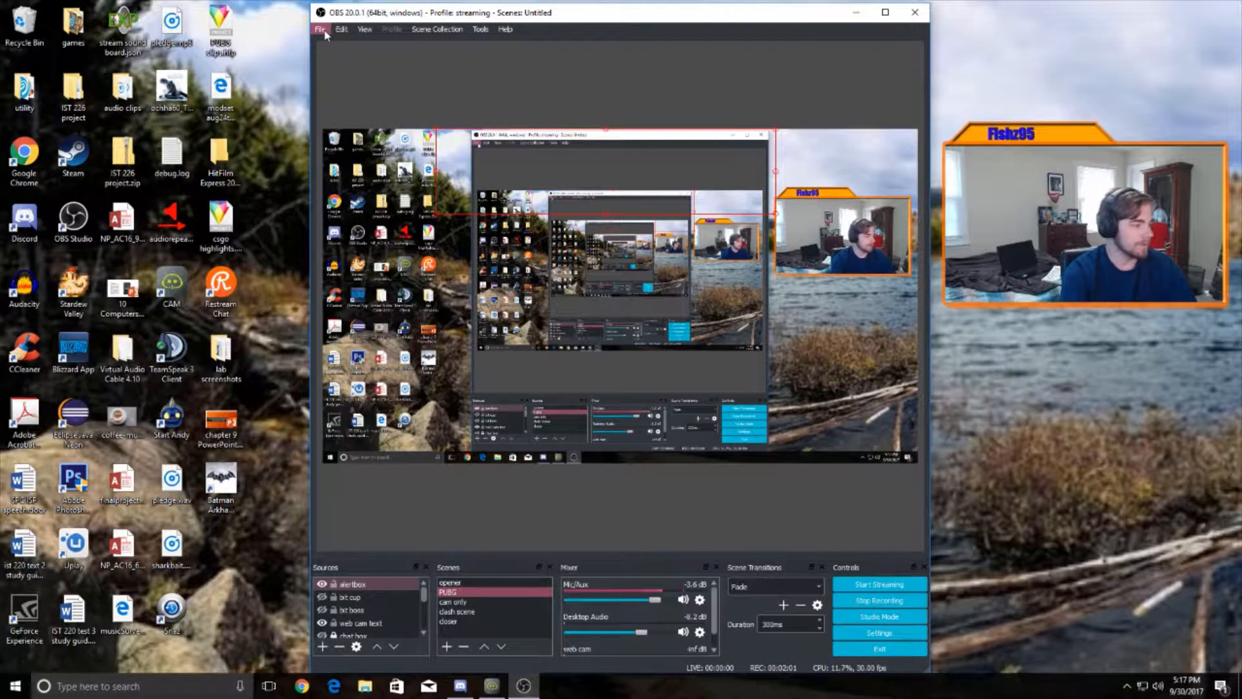
pyautogui.click(369, 610)
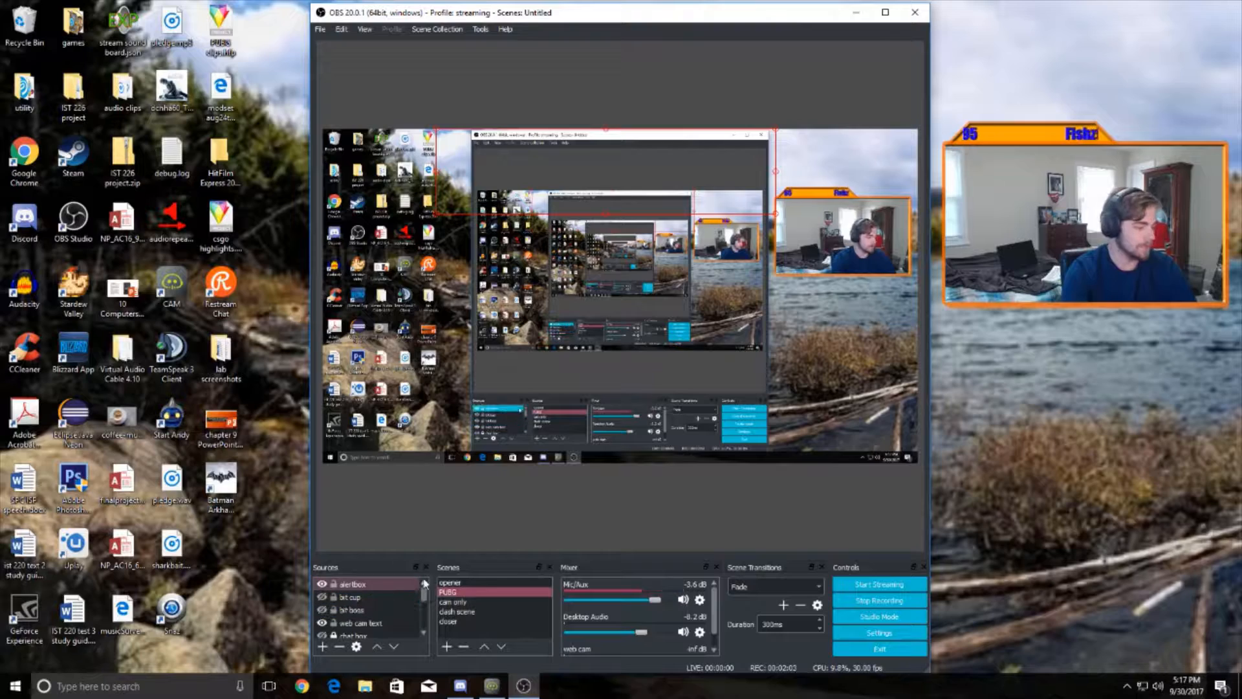
# Open the OBS settings and review the General options for theme, output, source snapping and system tray
pyautogui.click(880, 633)
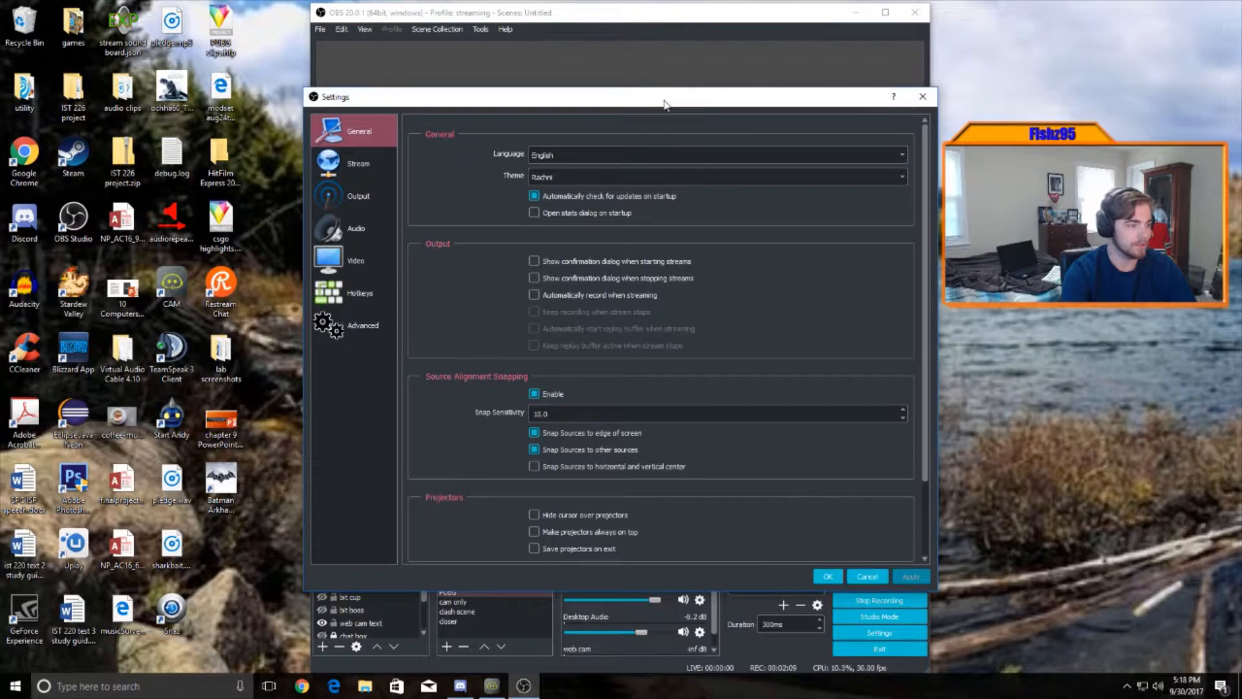
pyautogui.moveTo(665, 103); pyautogui.dragTo(657, 95)
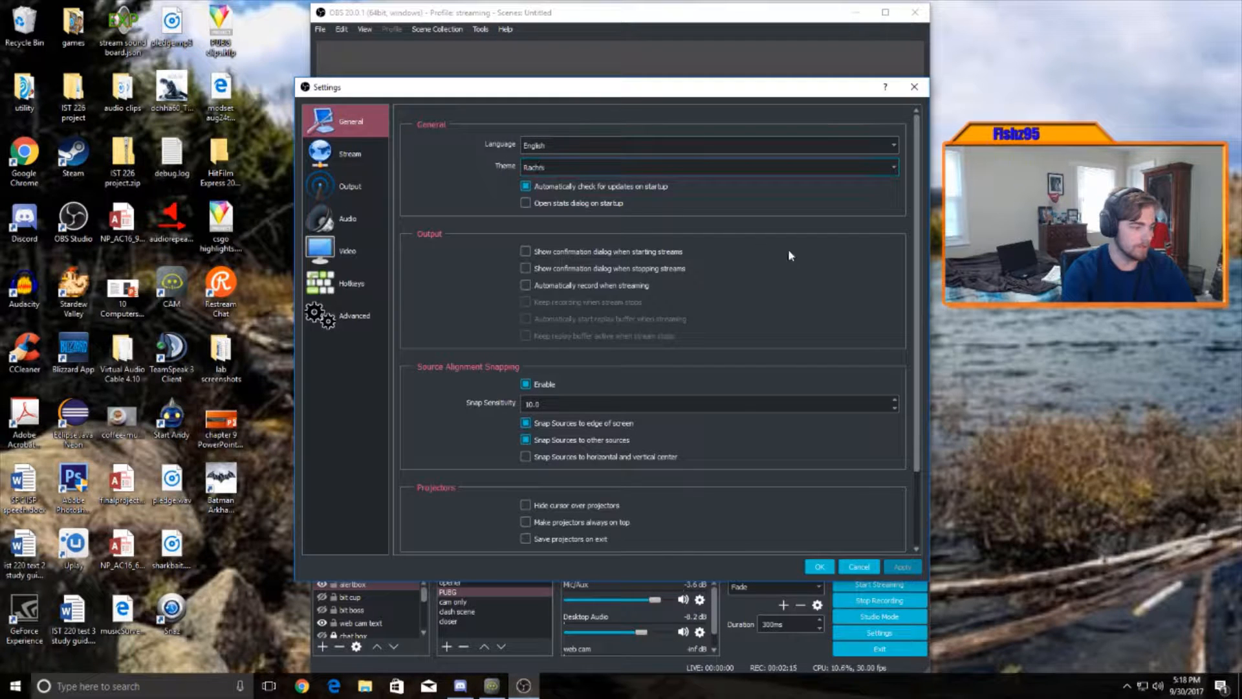
pyautogui.scroll(-3, 848, 263)
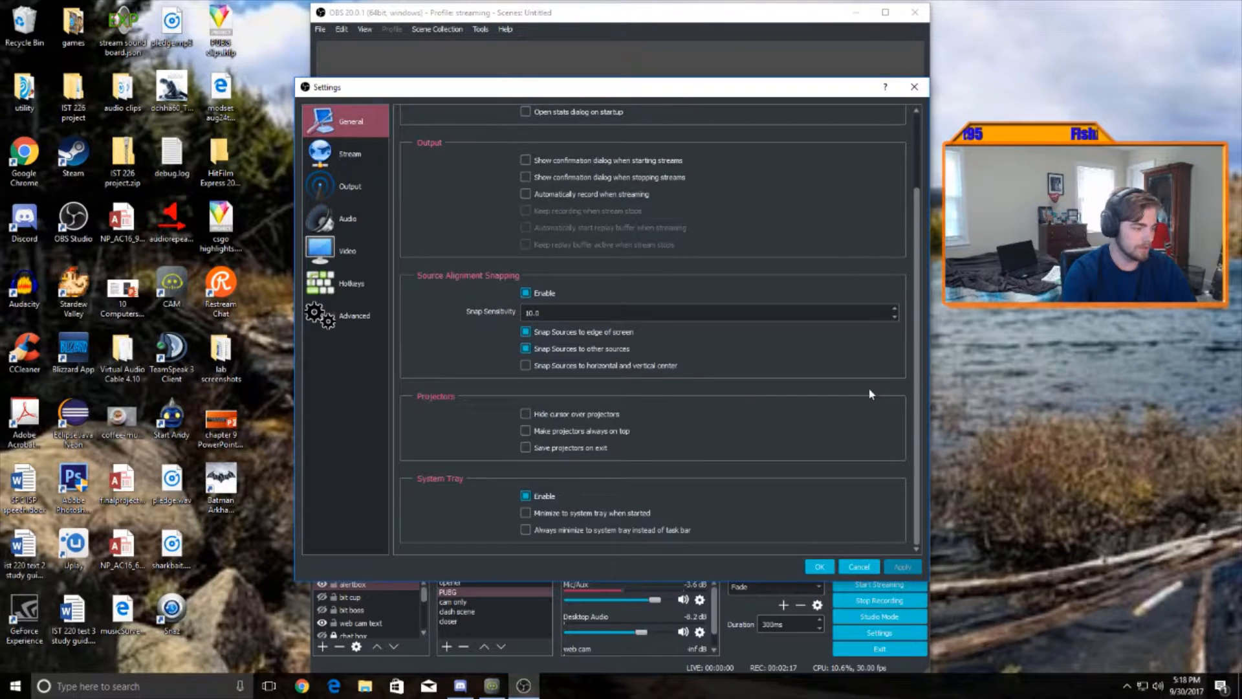
pyautogui.scroll(6, 868, 390)
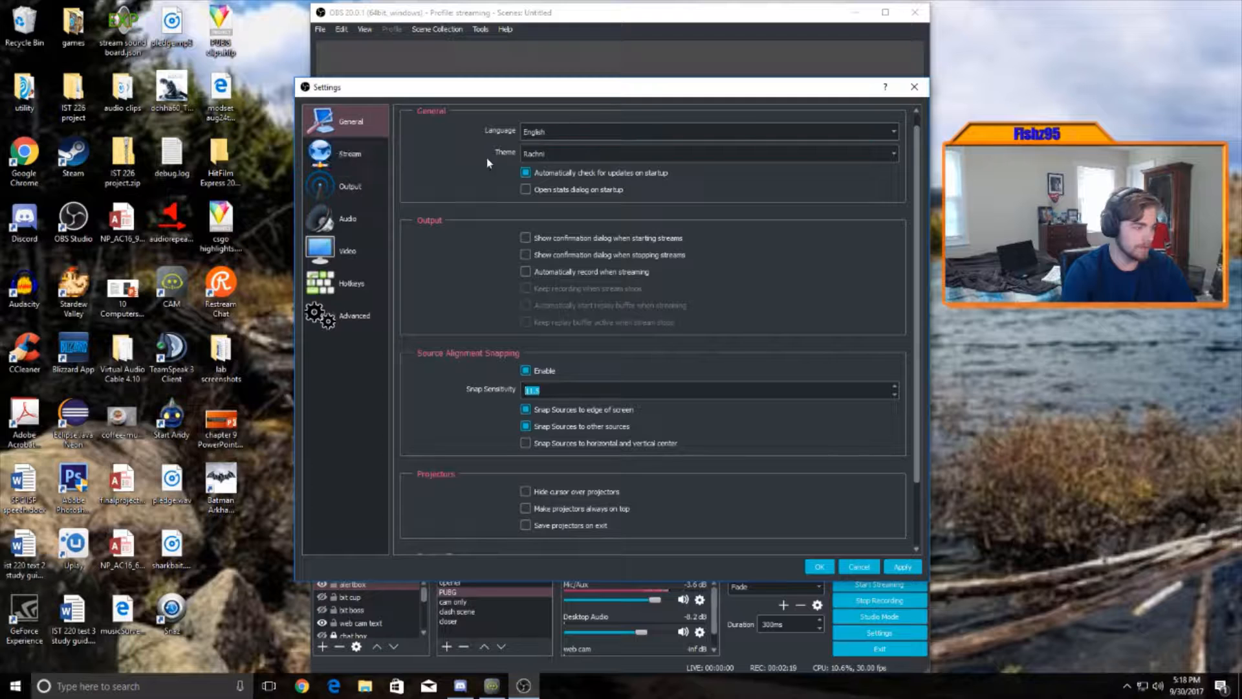
# In the Stream settings, set the stream type to Streaming Services and look through the available services, keeping Twitch
pyautogui.click(336, 160)
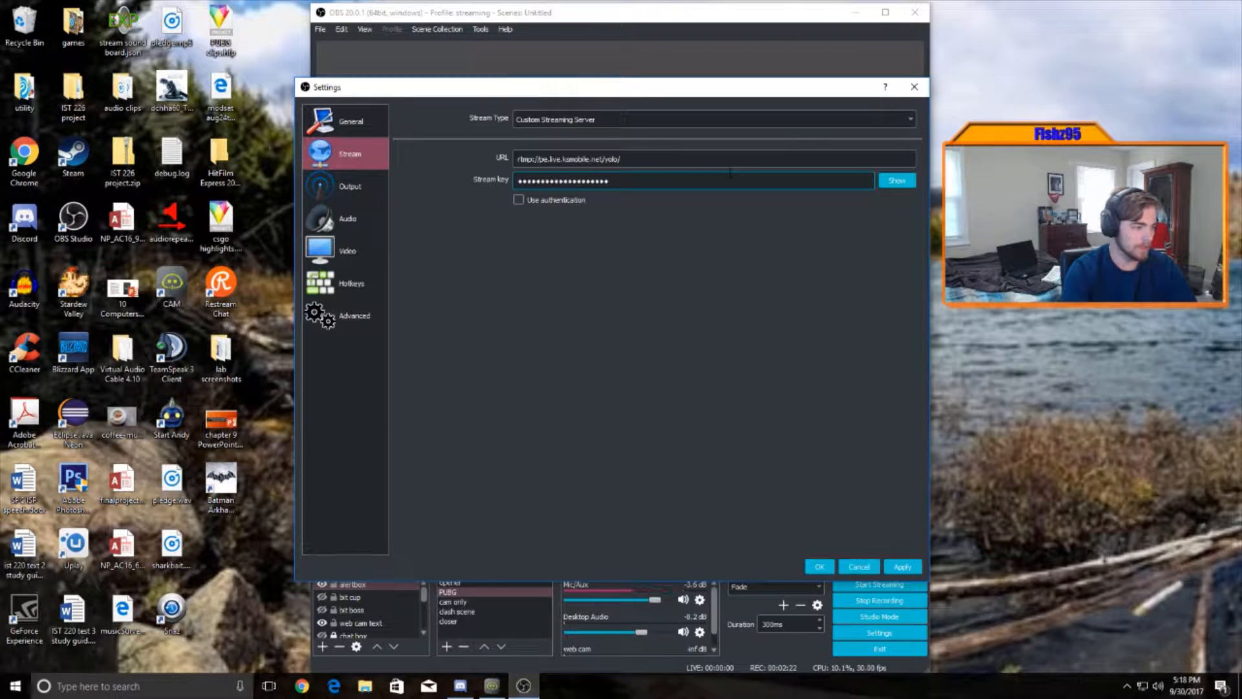
pyautogui.click(839, 126)
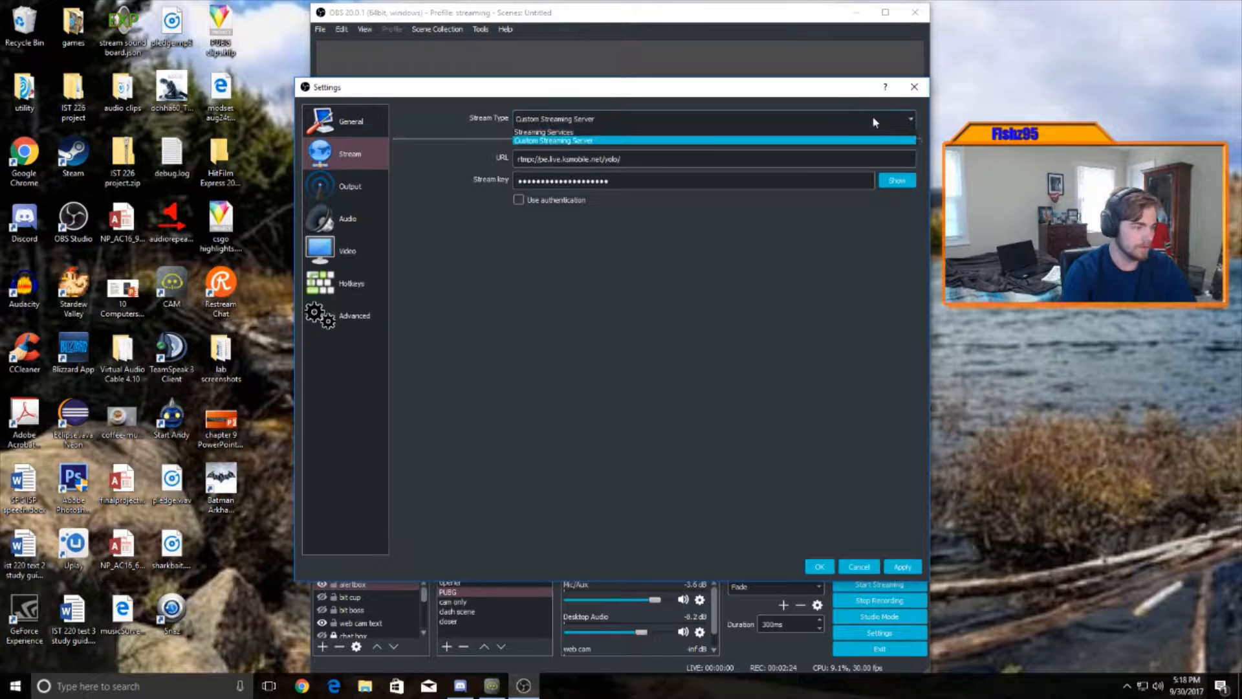
pyautogui.click(580, 134)
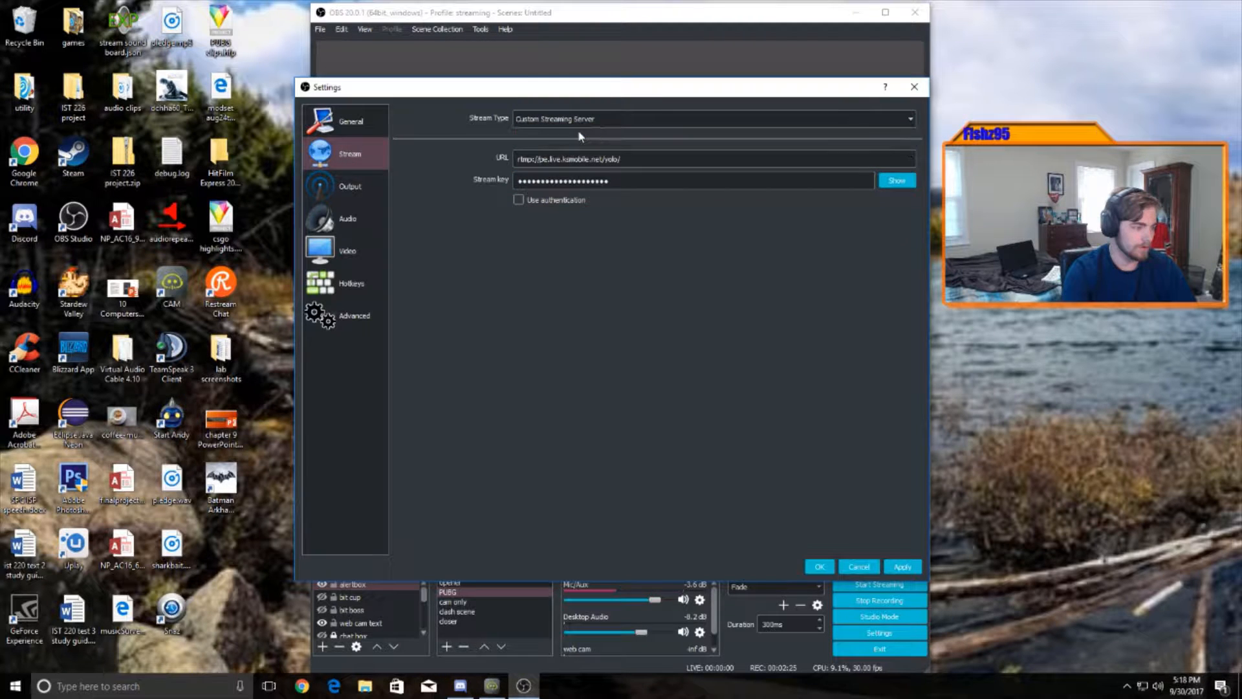
pyautogui.click(907, 161)
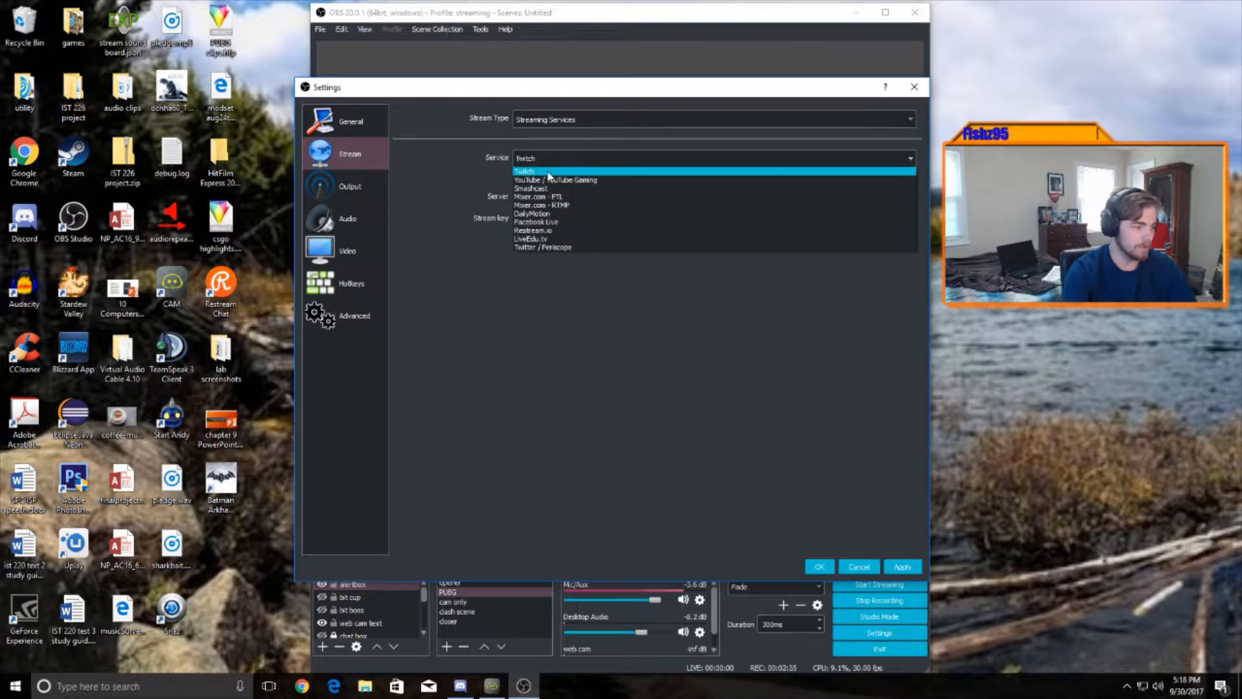
pyautogui.click(812, 162)
# Compare the Streaming Services fields with the custom server fields and leave the stream type on Custom Streaming Server
pyautogui.click(709, 116)
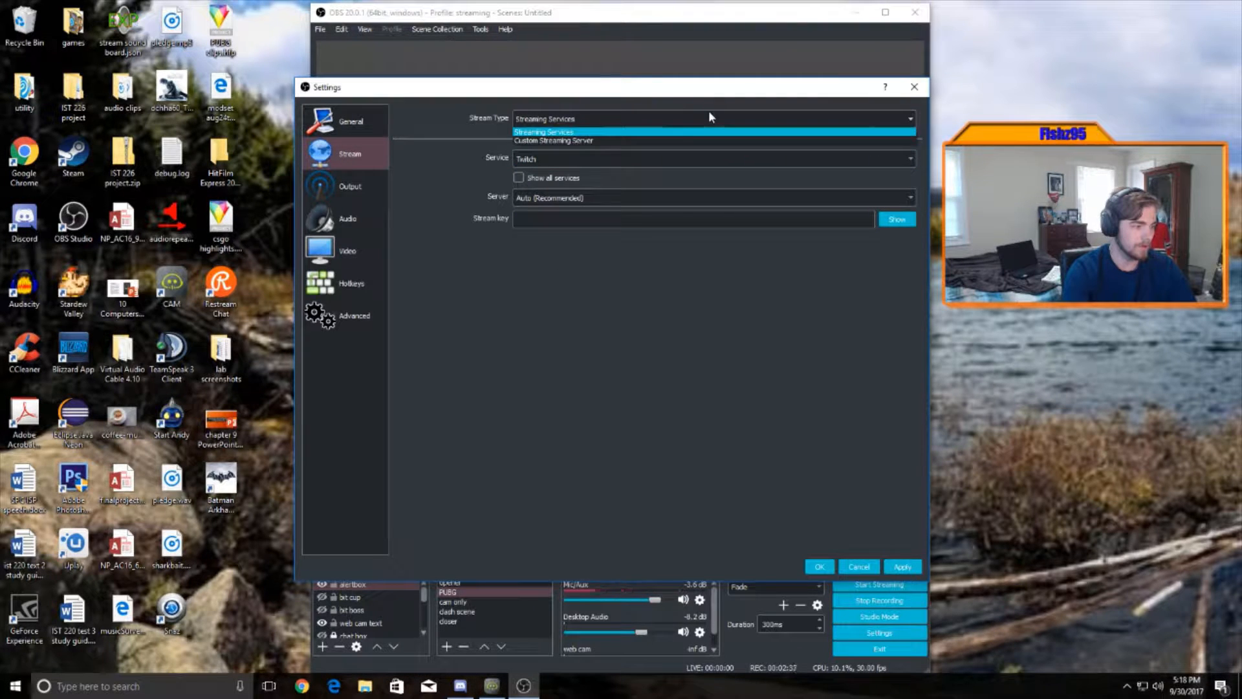
pyautogui.click(556, 142)
pyautogui.click(565, 159)
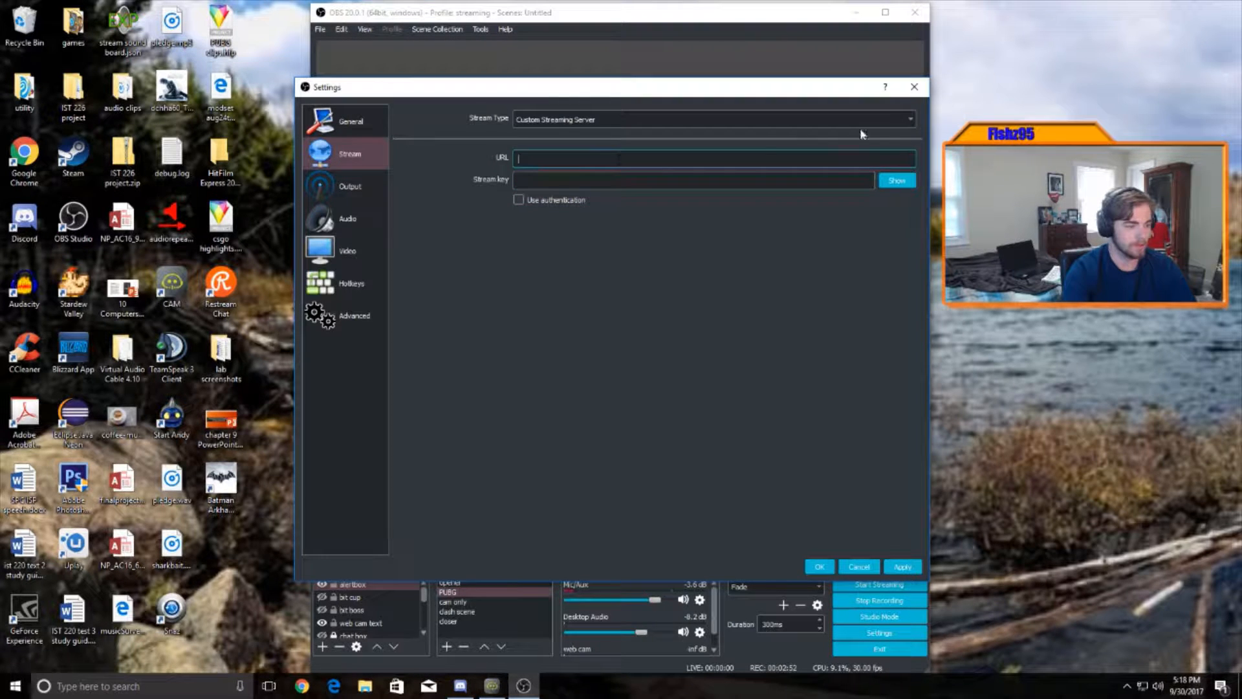
pyautogui.click(890, 118)
pyautogui.click(588, 131)
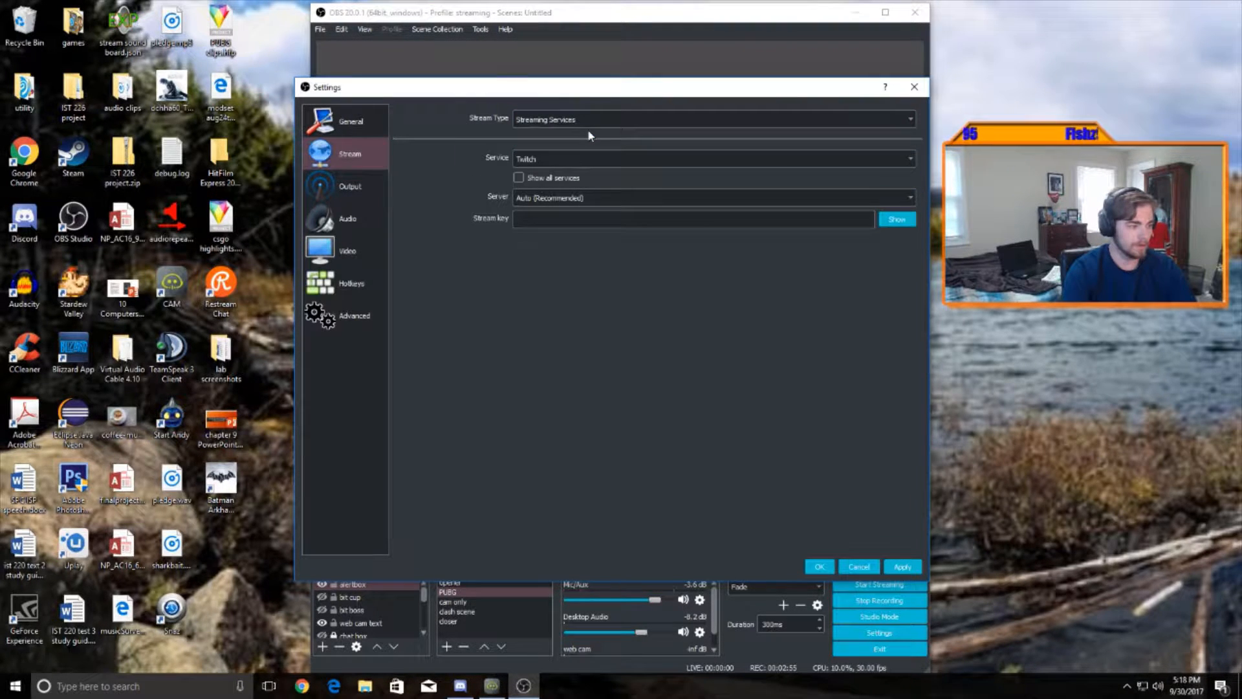
pyautogui.click(604, 120)
pyautogui.click(593, 136)
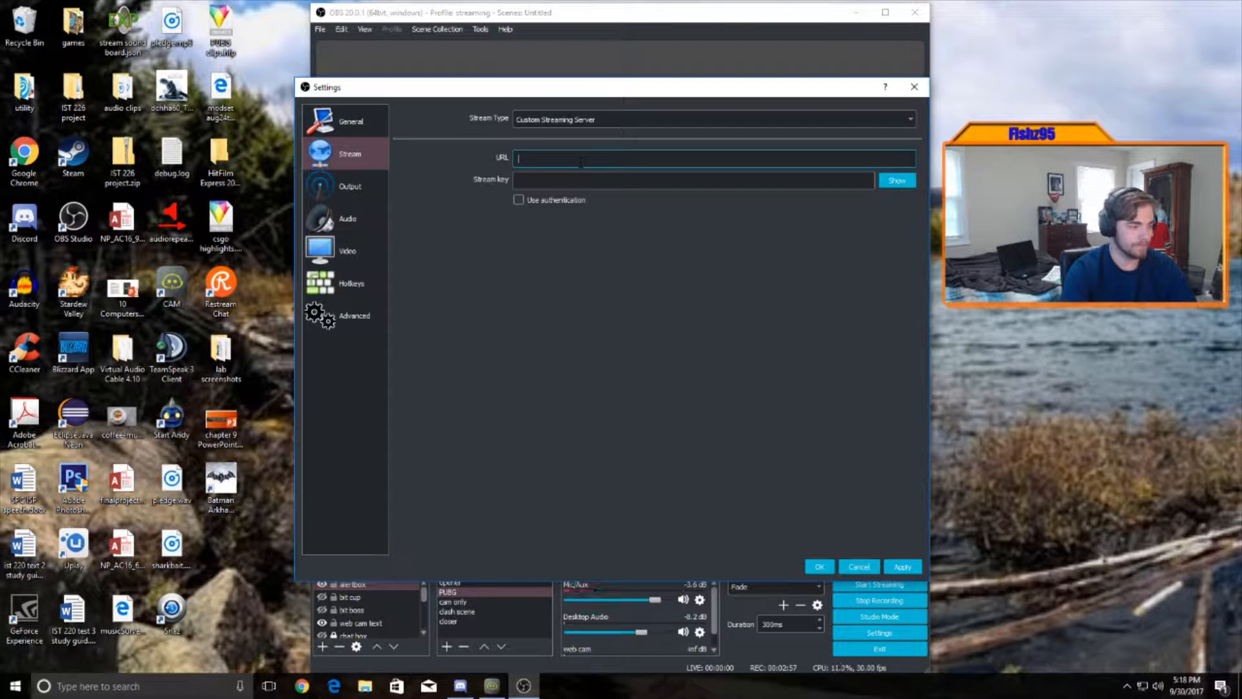
# Open the Output settings and review the streaming encoder options alongside the recording path, format and encoder options
pyautogui.click(342, 187)
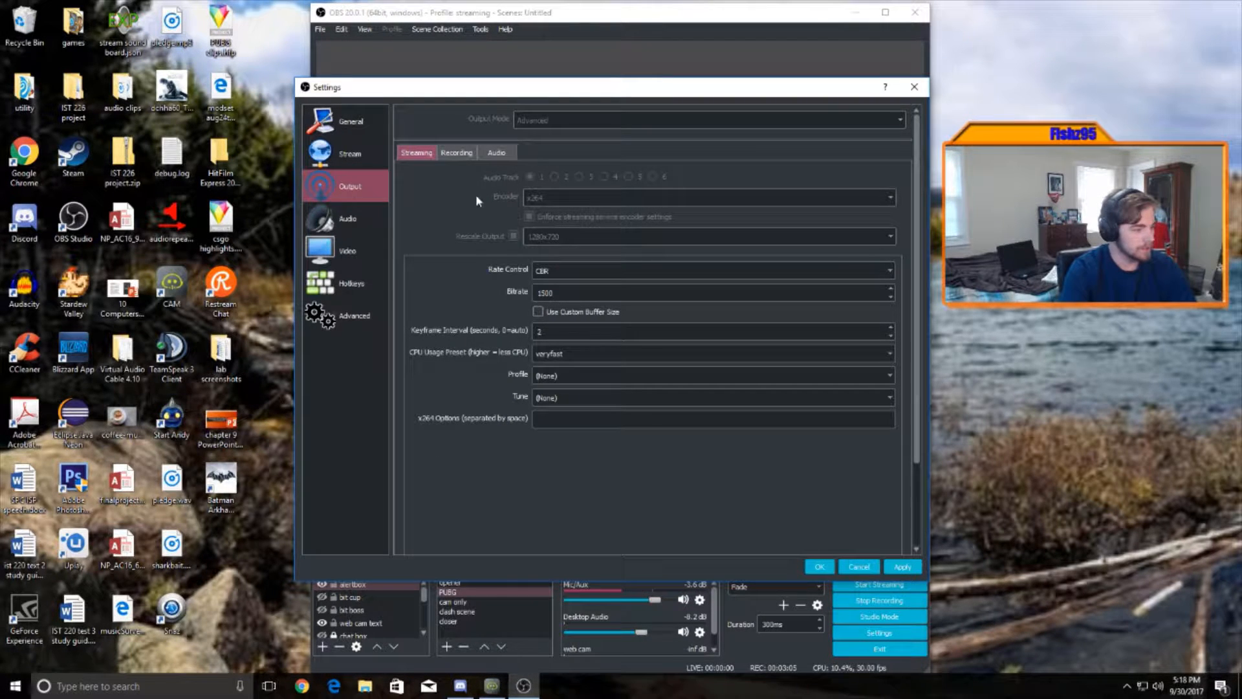
pyautogui.click(622, 270)
pyautogui.click(612, 268)
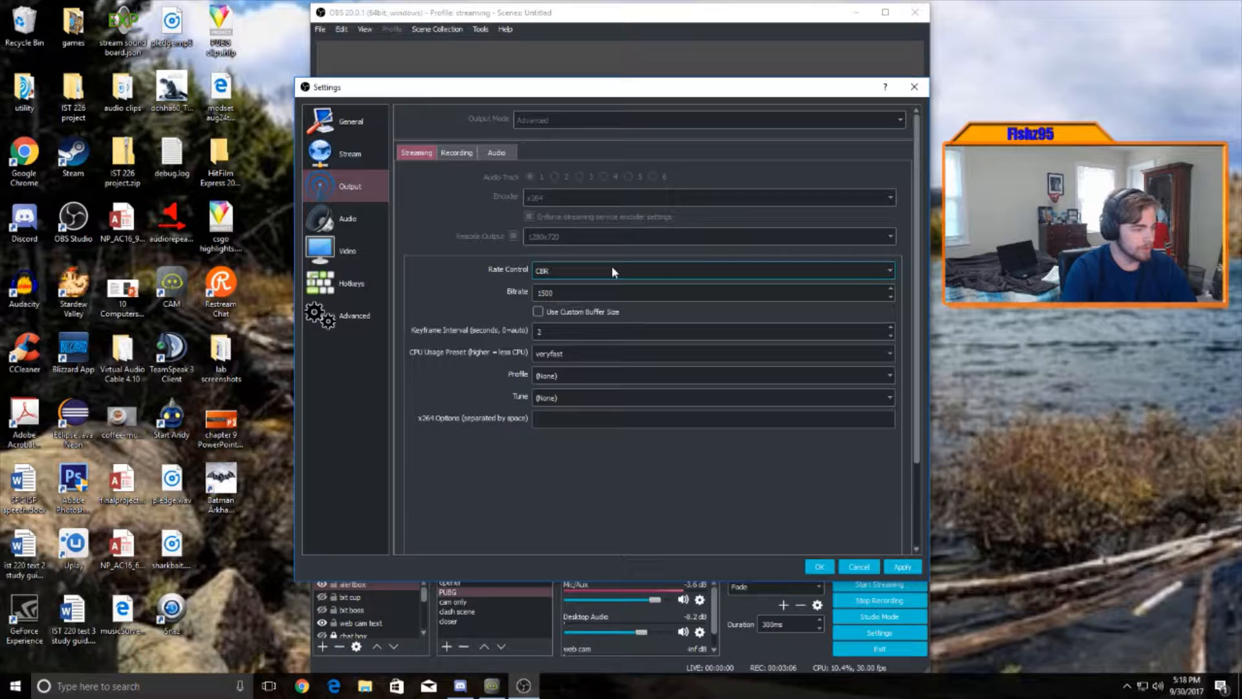
pyautogui.click(456, 157)
pyautogui.click(415, 156)
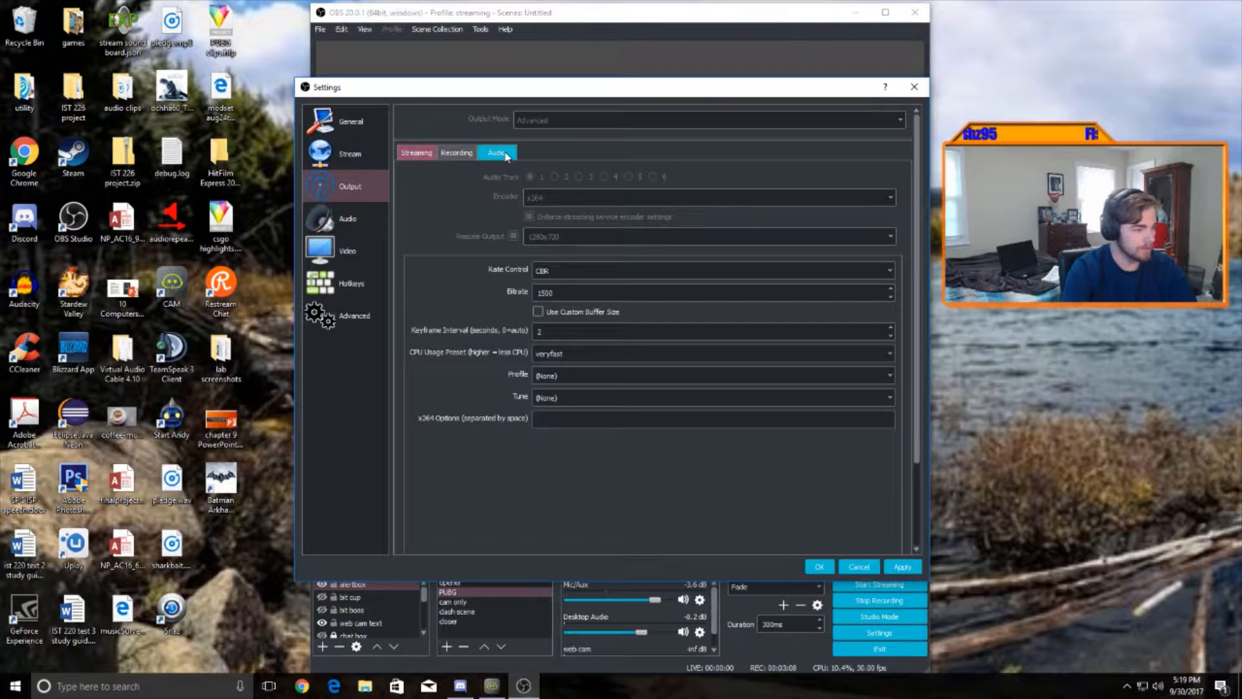
pyautogui.click(461, 156)
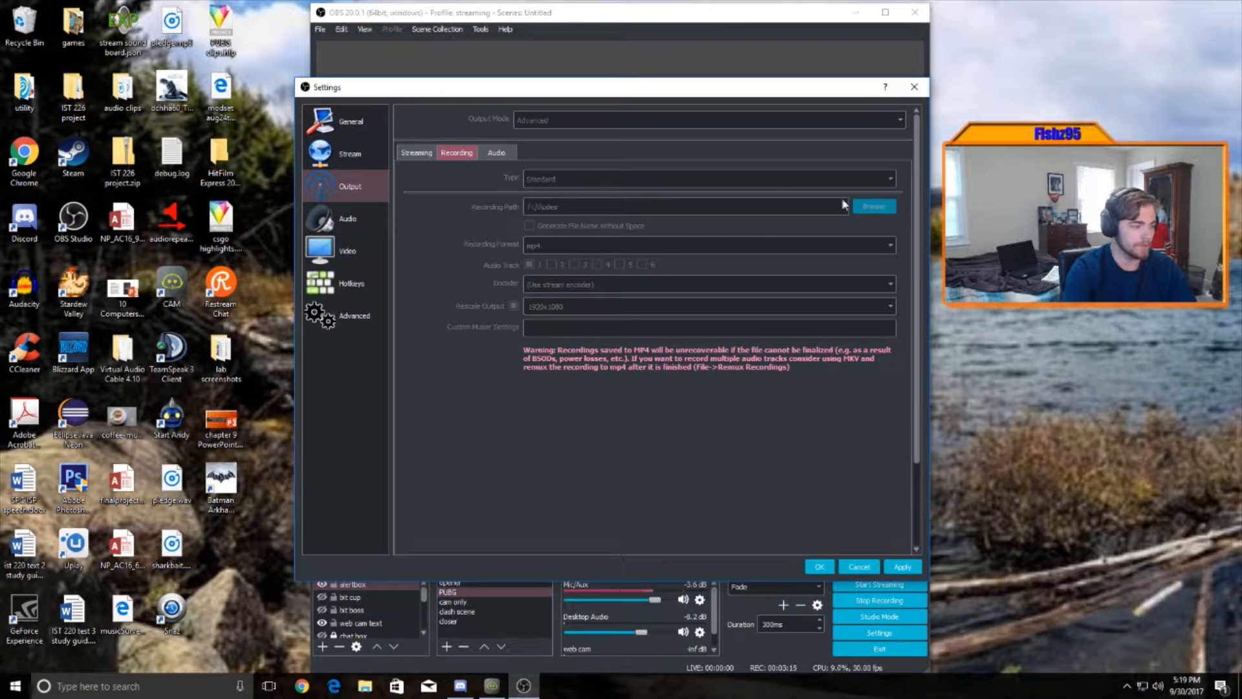
pyautogui.click(417, 154)
pyautogui.click(469, 154)
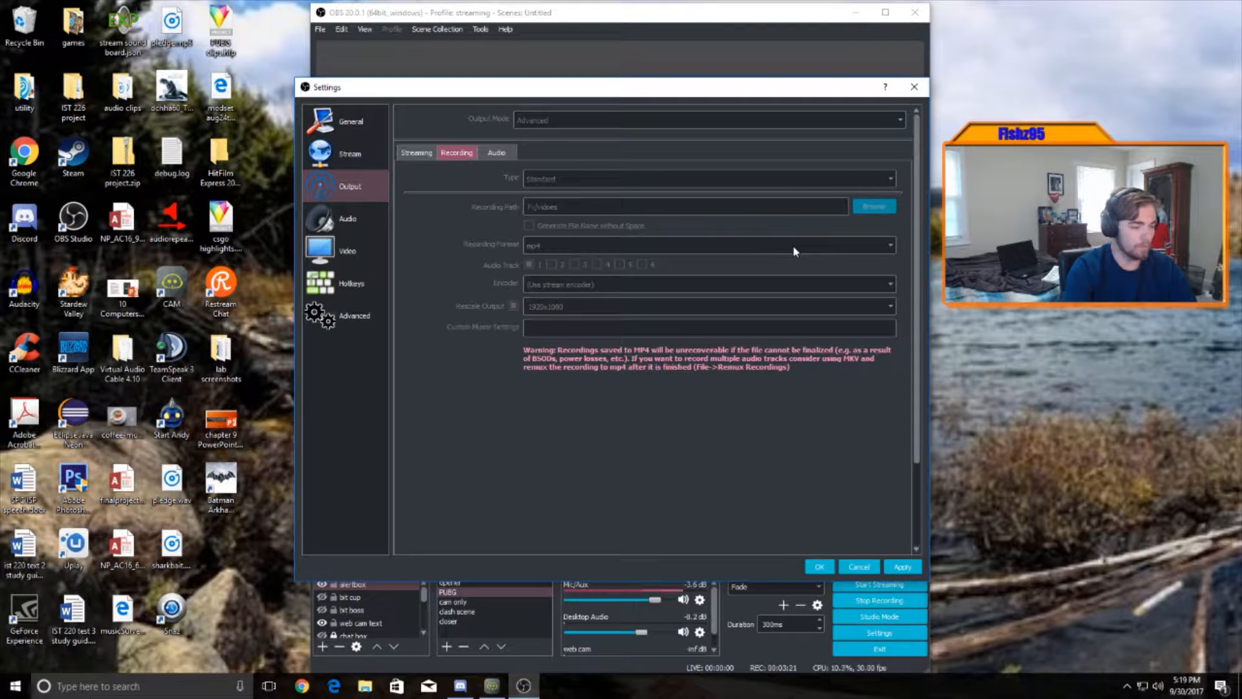
# Examine the streaming output's rescale resolution, rate control, bitrate and CPU usage preset options
pyautogui.click(411, 155)
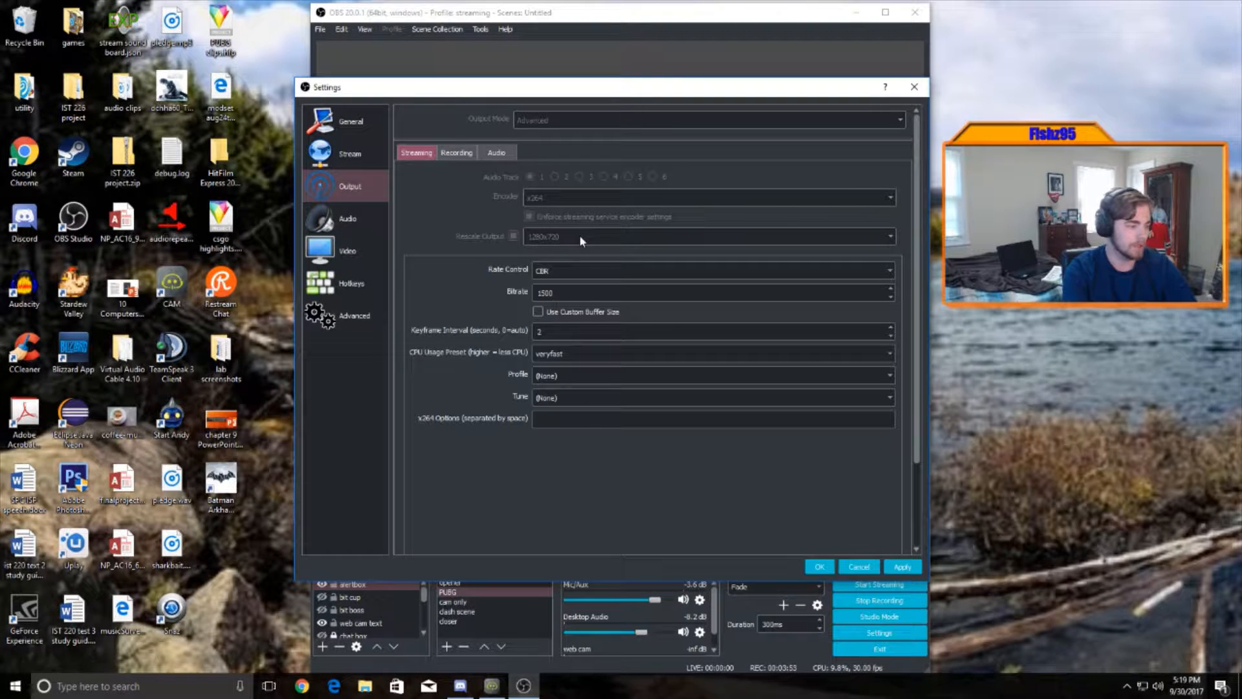
pyautogui.click(584, 273)
pyautogui.click(584, 273)
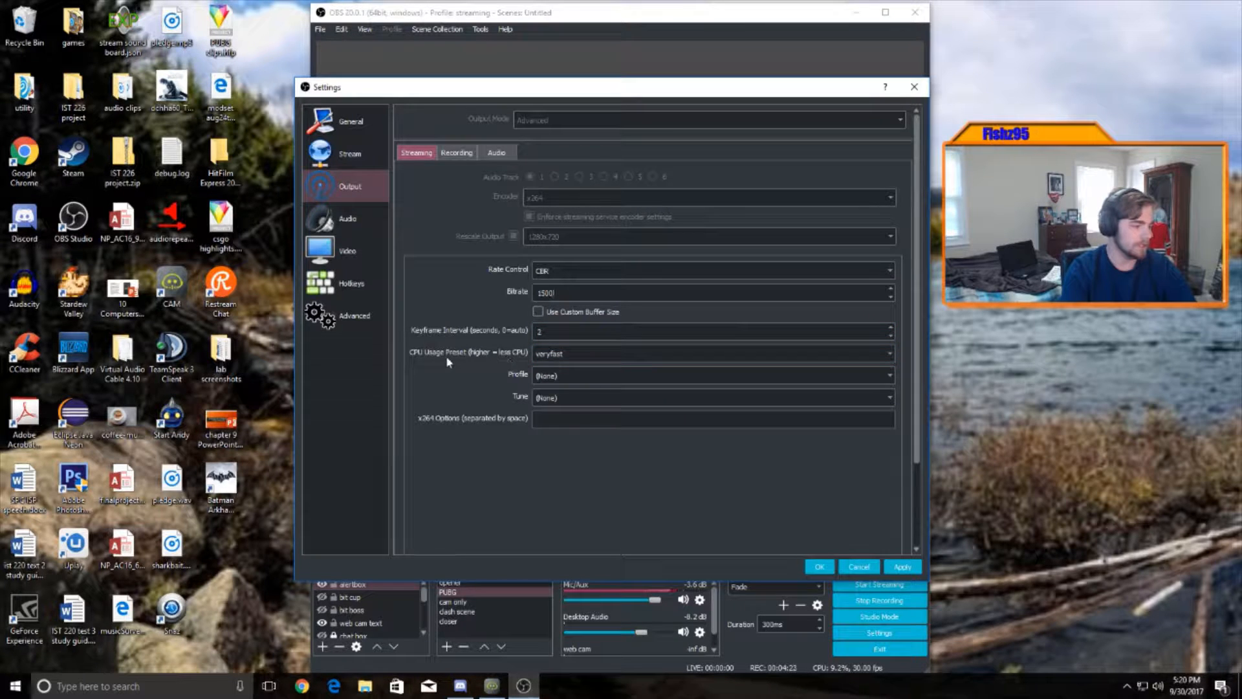
pyautogui.click(580, 360)
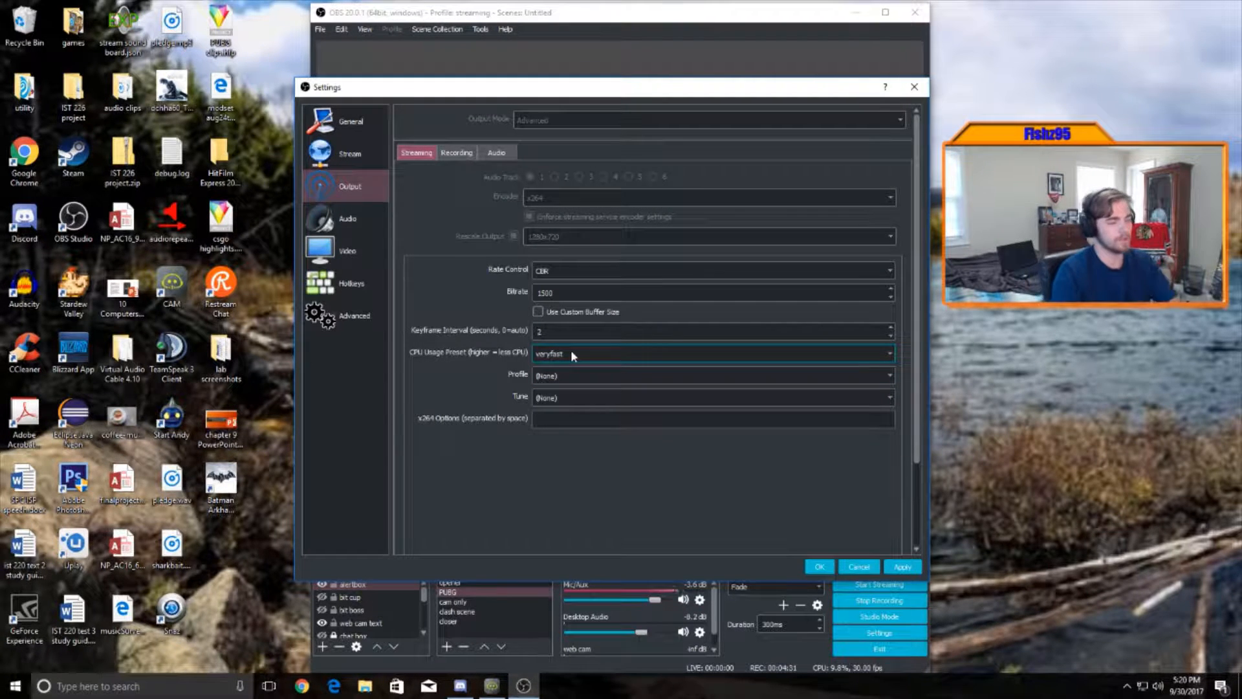
# Review the Audio device settings and compare the Video resolutions with the streaming output's rescale resolution
pyautogui.click(350, 222)
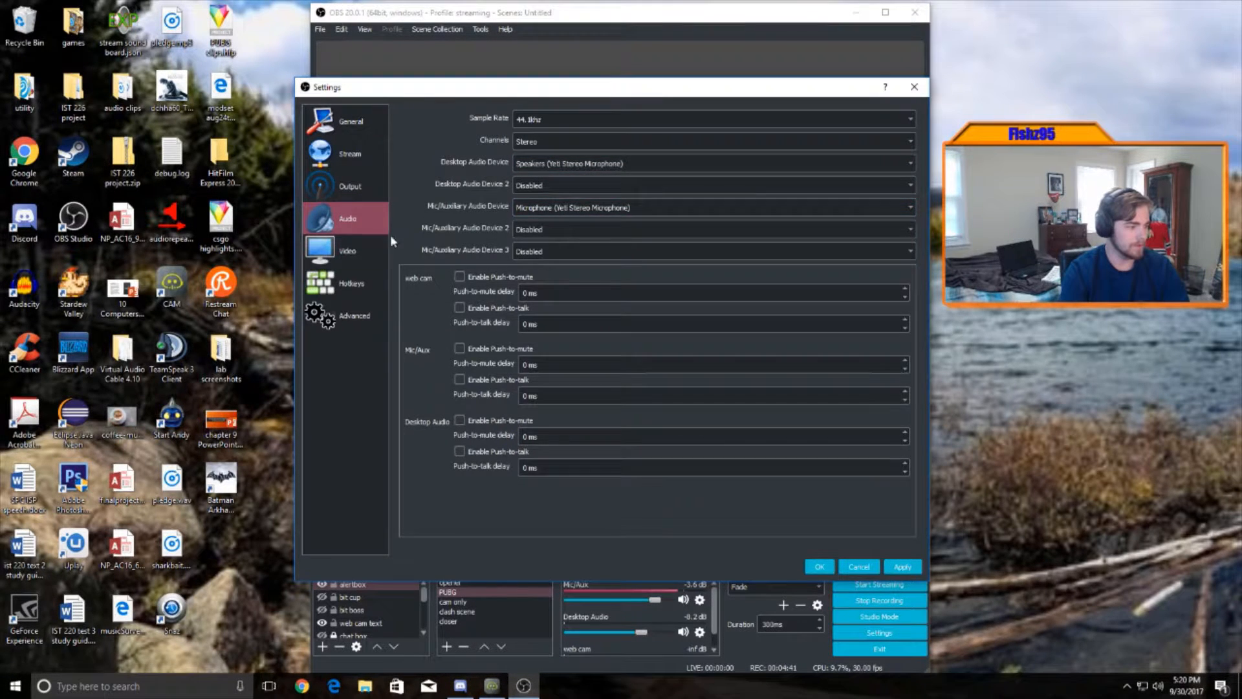
pyautogui.click(364, 253)
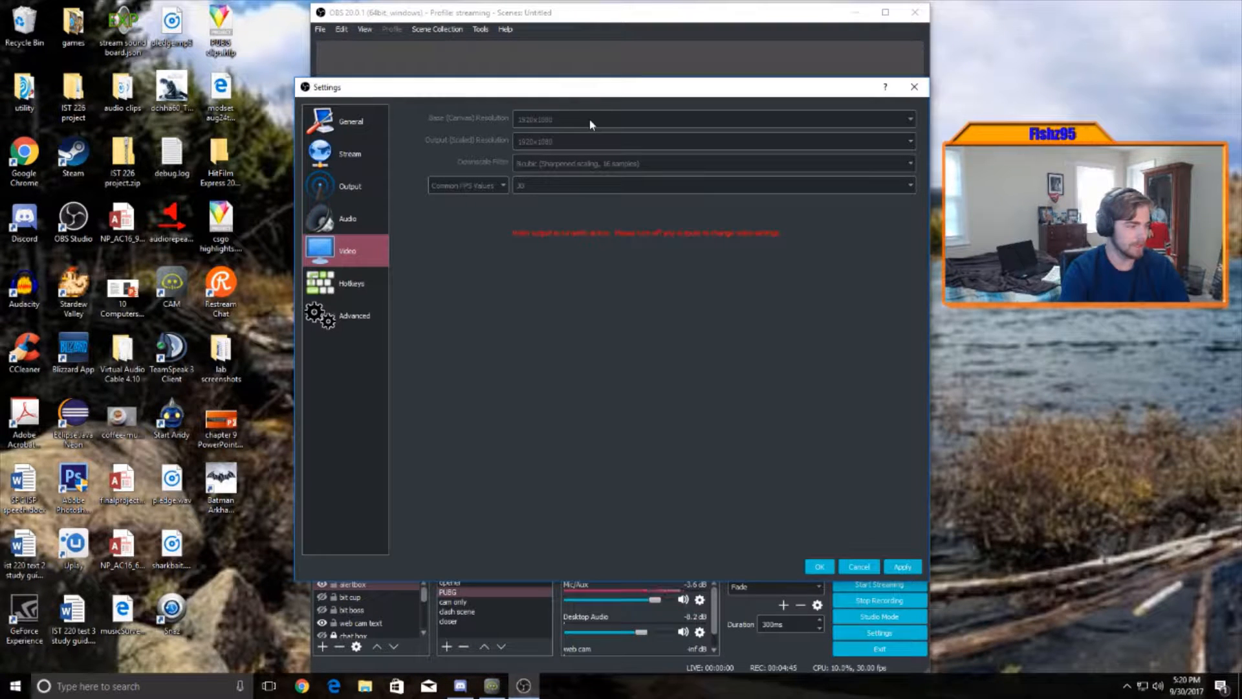
pyautogui.click(348, 191)
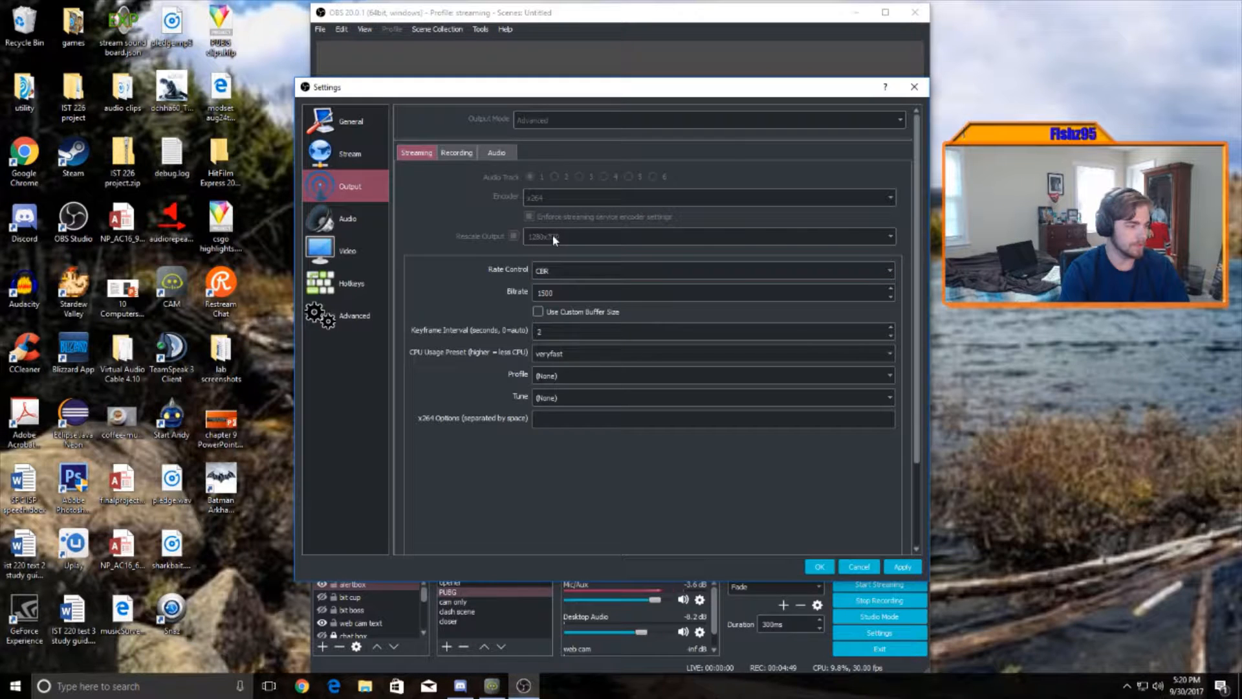
pyautogui.click(347, 256)
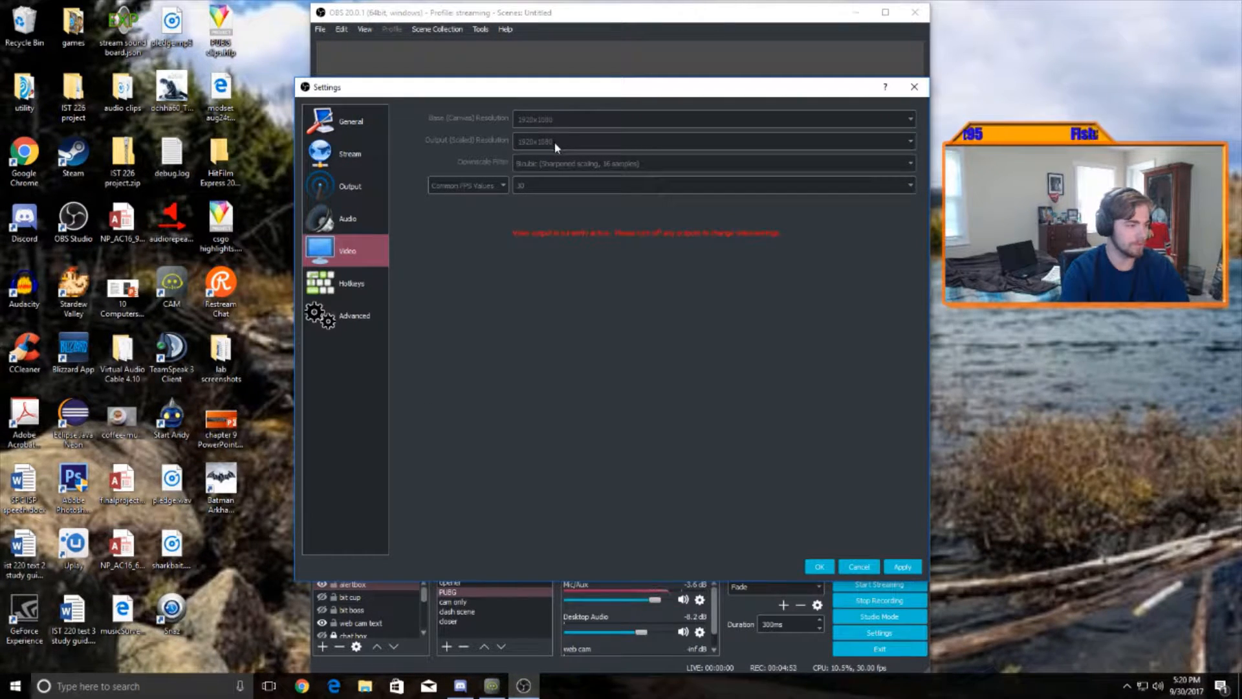
# Review the Hotkeys settings for recording controls and for showing or hiding the sources of each scene
pyautogui.click(346, 317)
pyautogui.click(348, 284)
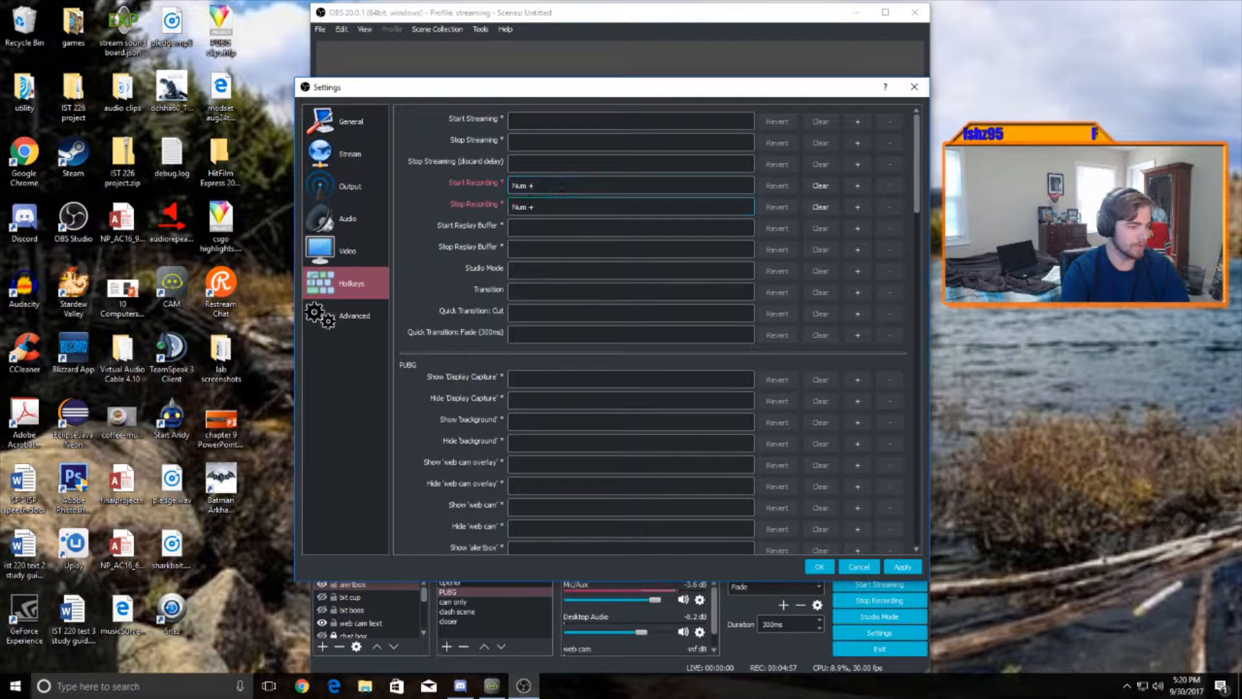
pyautogui.scroll(-8, 576, 213)
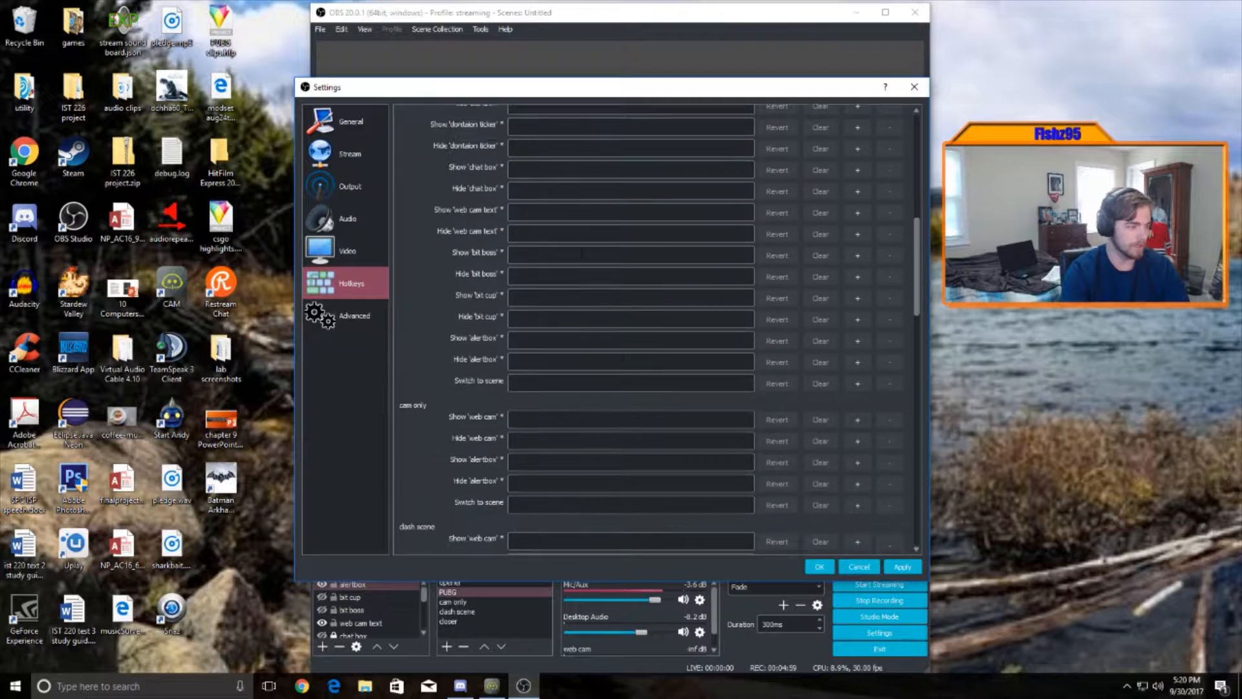
pyautogui.scroll(3, 583, 235)
pyautogui.scroll(3, 583, 234)
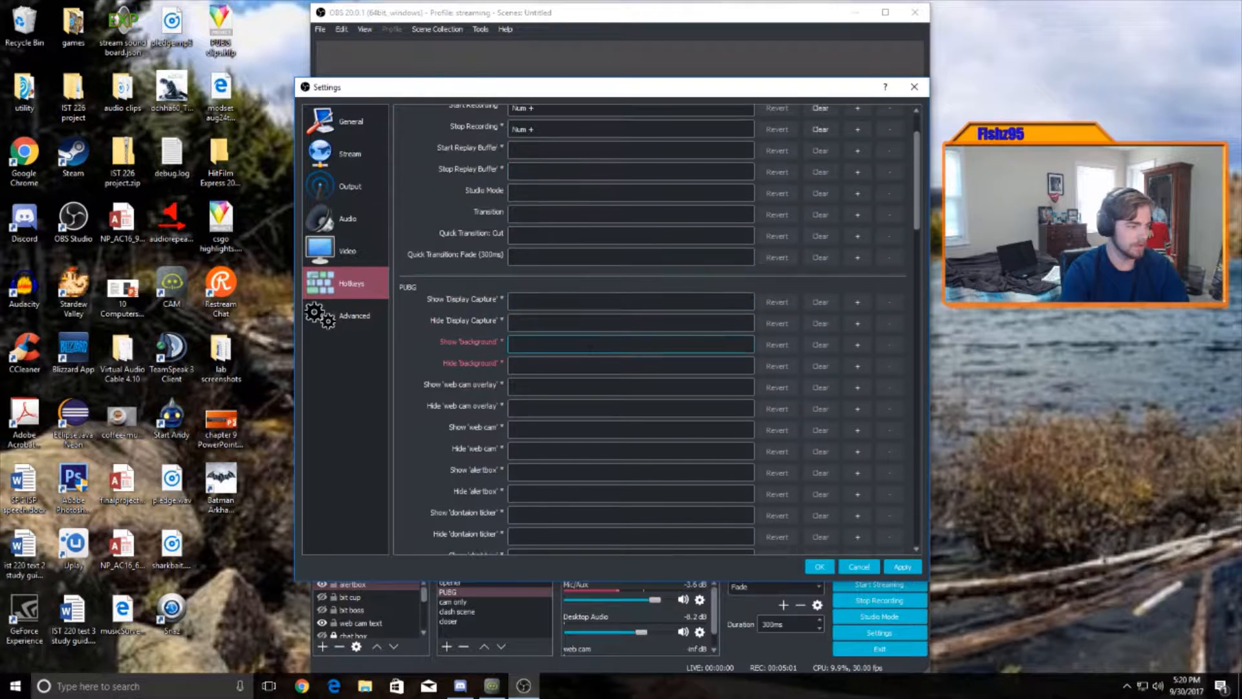
pyautogui.scroll(1, 590, 231)
# Review the Advanced settings, from process priority and video to recording, stream delay, automatic reconnect and network
pyautogui.click(353, 316)
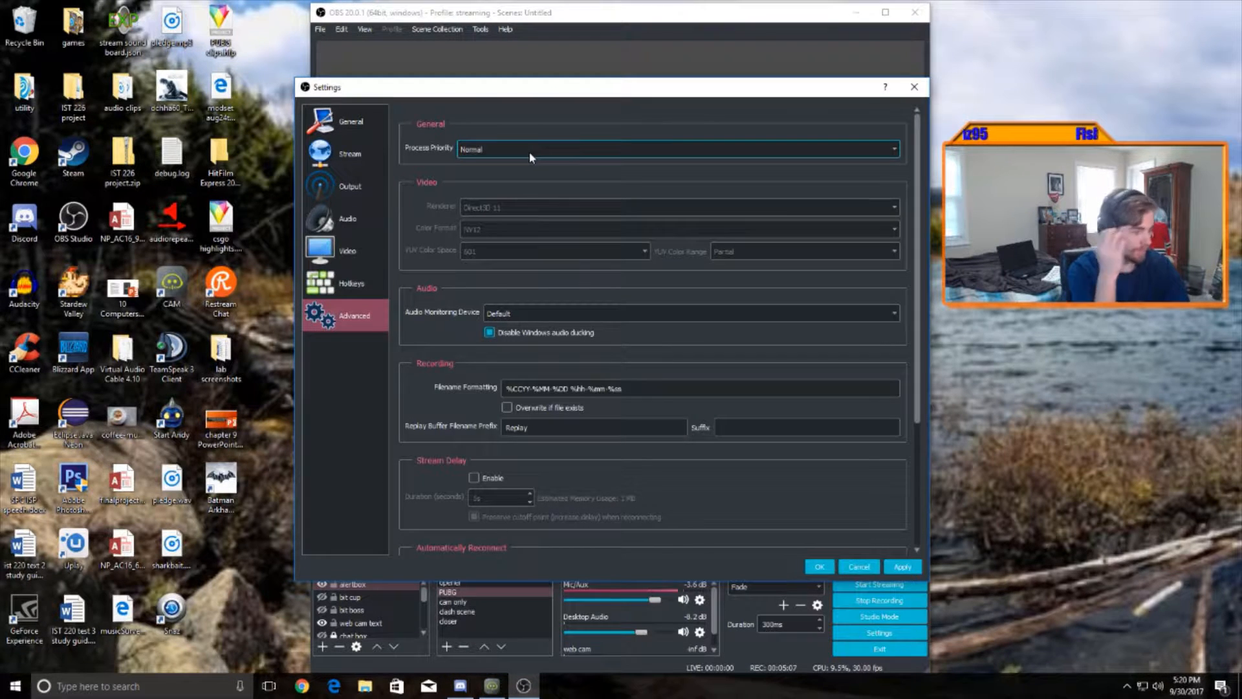
pyautogui.scroll(-1, 672, 255)
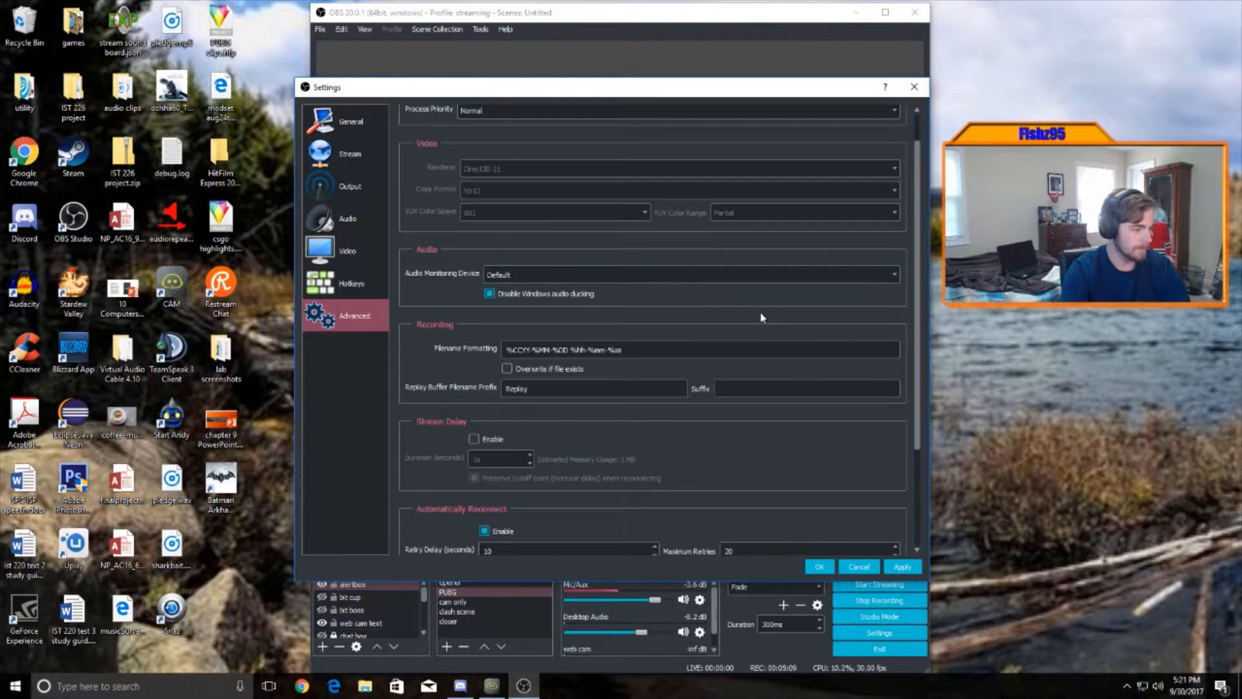
pyautogui.scroll(-3, 777, 318)
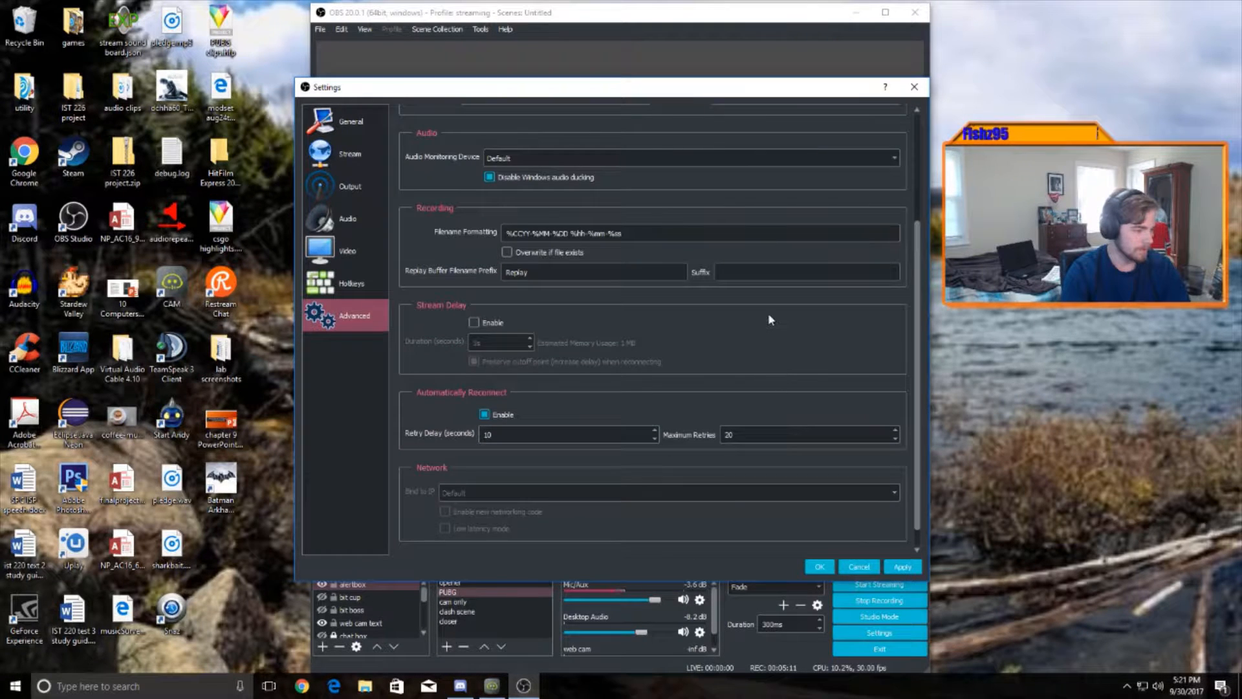
pyautogui.scroll(-1, 767, 319)
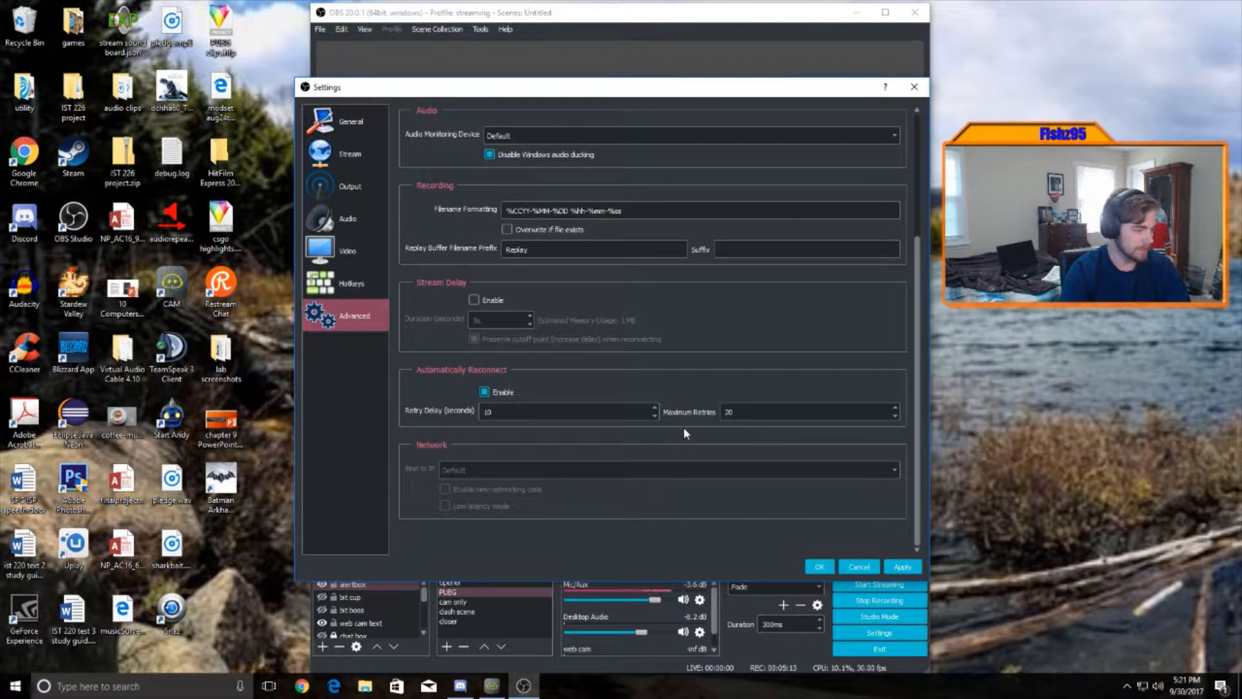
pyautogui.scroll(2, 713, 344)
pyautogui.scroll(2, 740, 411)
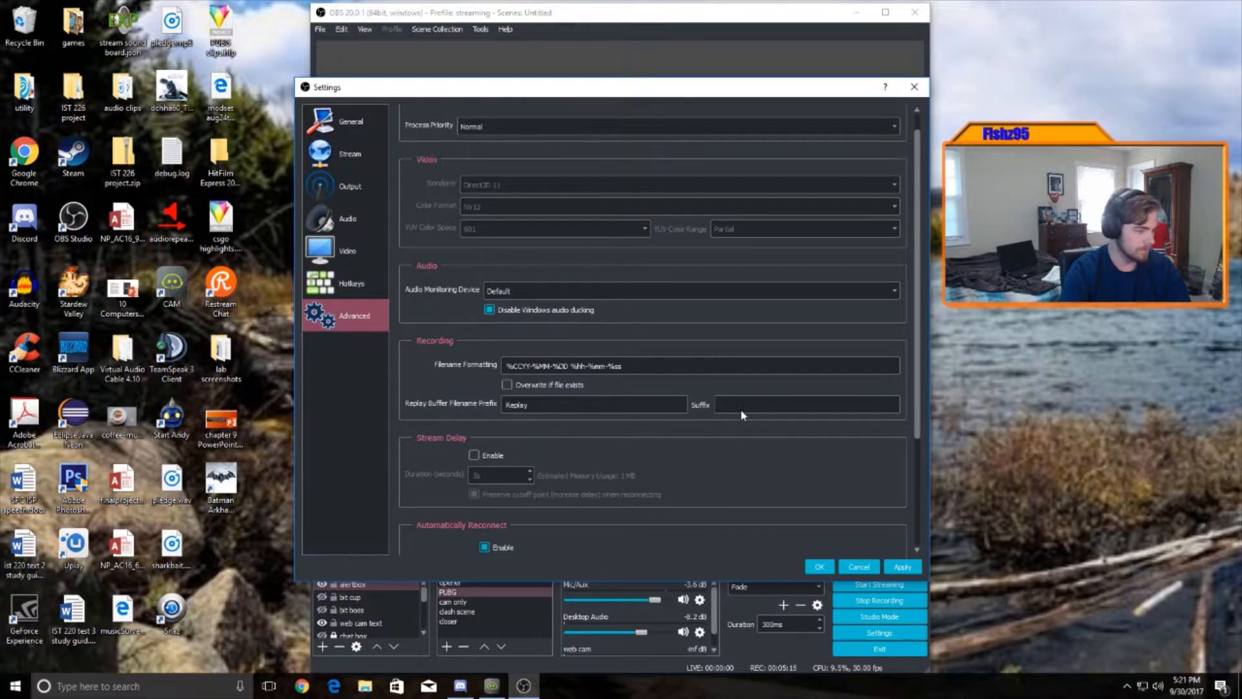
pyautogui.scroll(1, 621, 165)
# Return to the Stream settings and set the stream type to Streaming Services
pyautogui.click(349, 122)
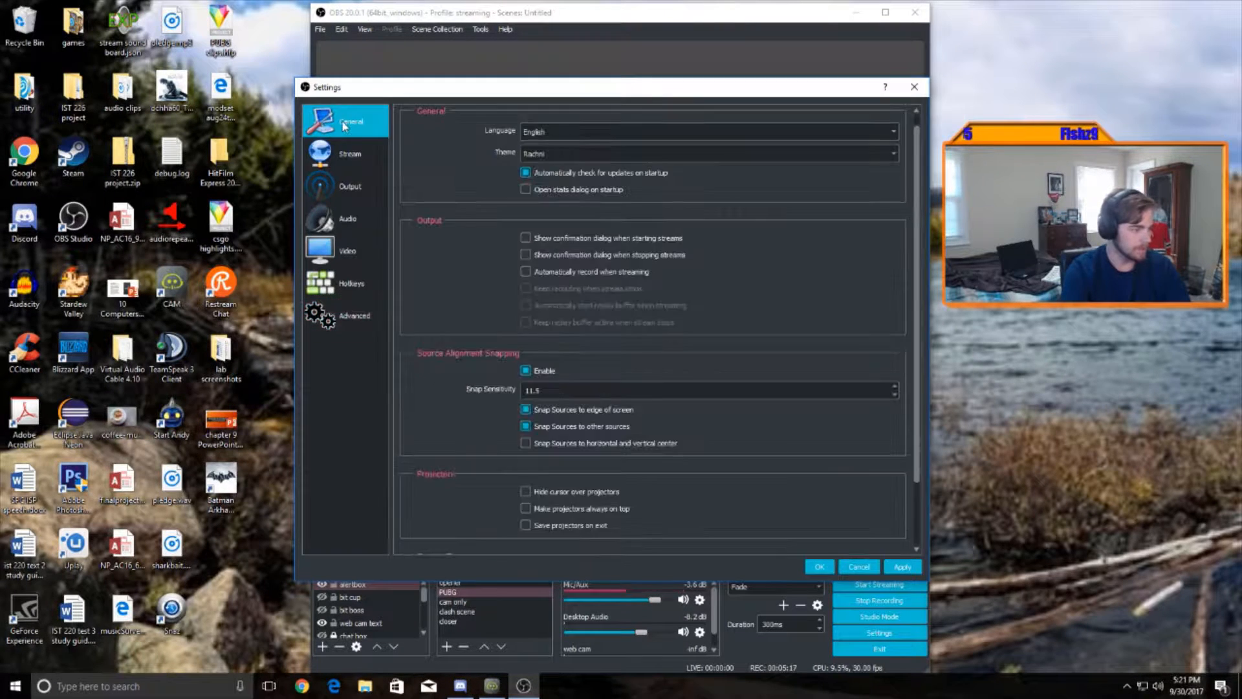
pyautogui.click(352, 145)
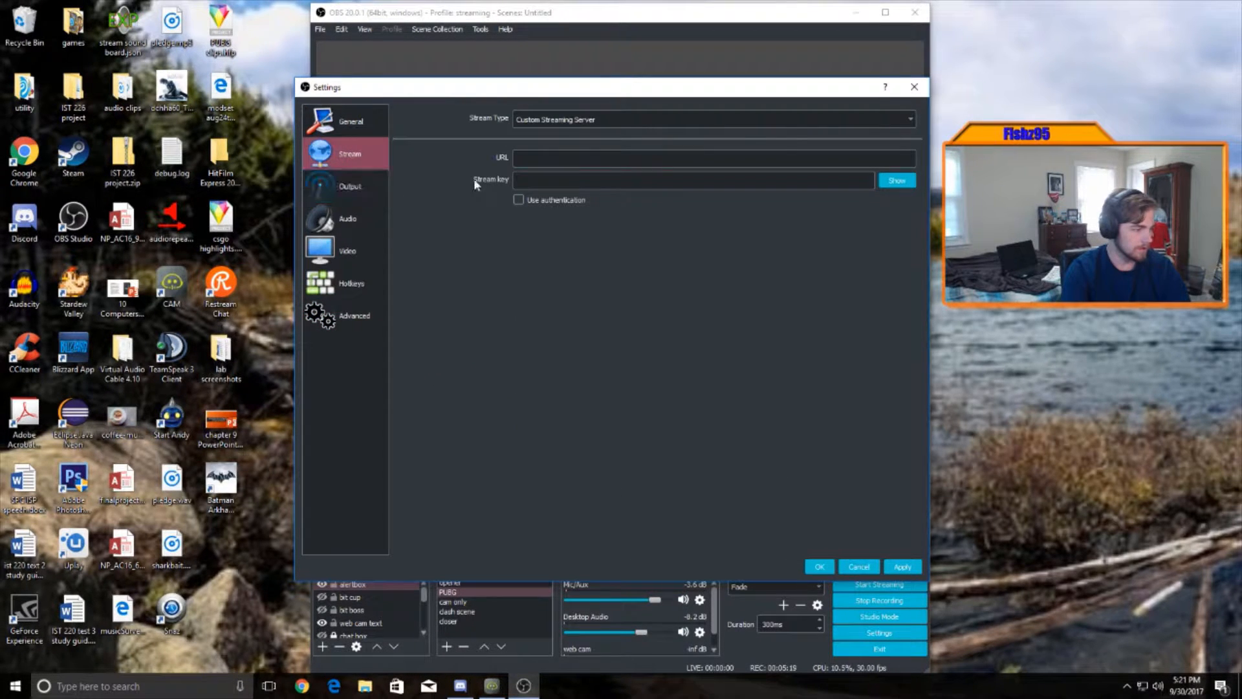
pyautogui.click(796, 121)
pyautogui.click(611, 129)
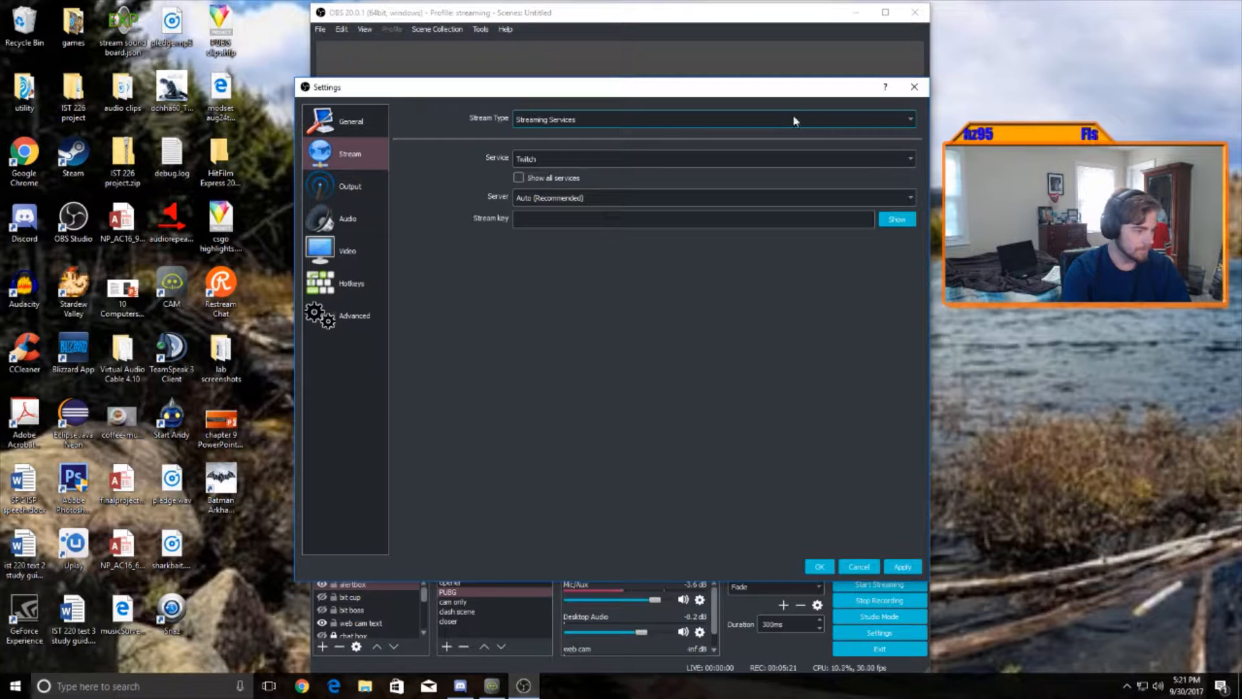
# Check the audio track bitrates in the Output settings, return to the General settings and close the settings window
pyautogui.click(352, 203)
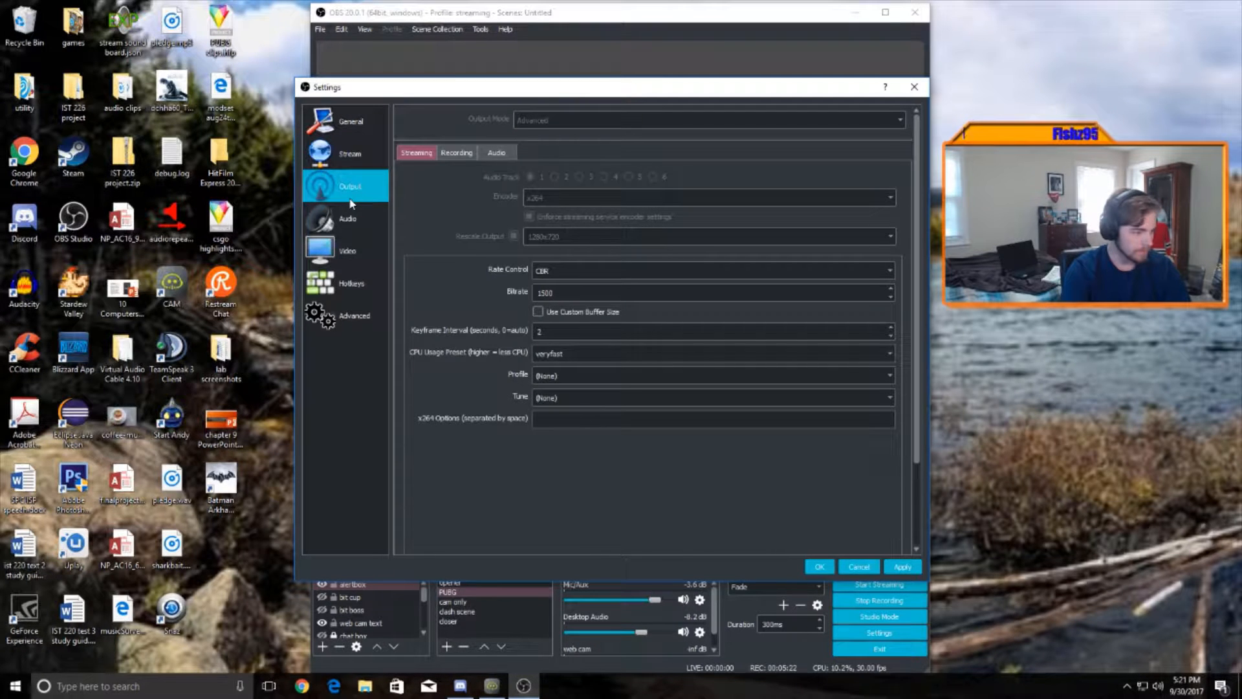
pyautogui.click(496, 153)
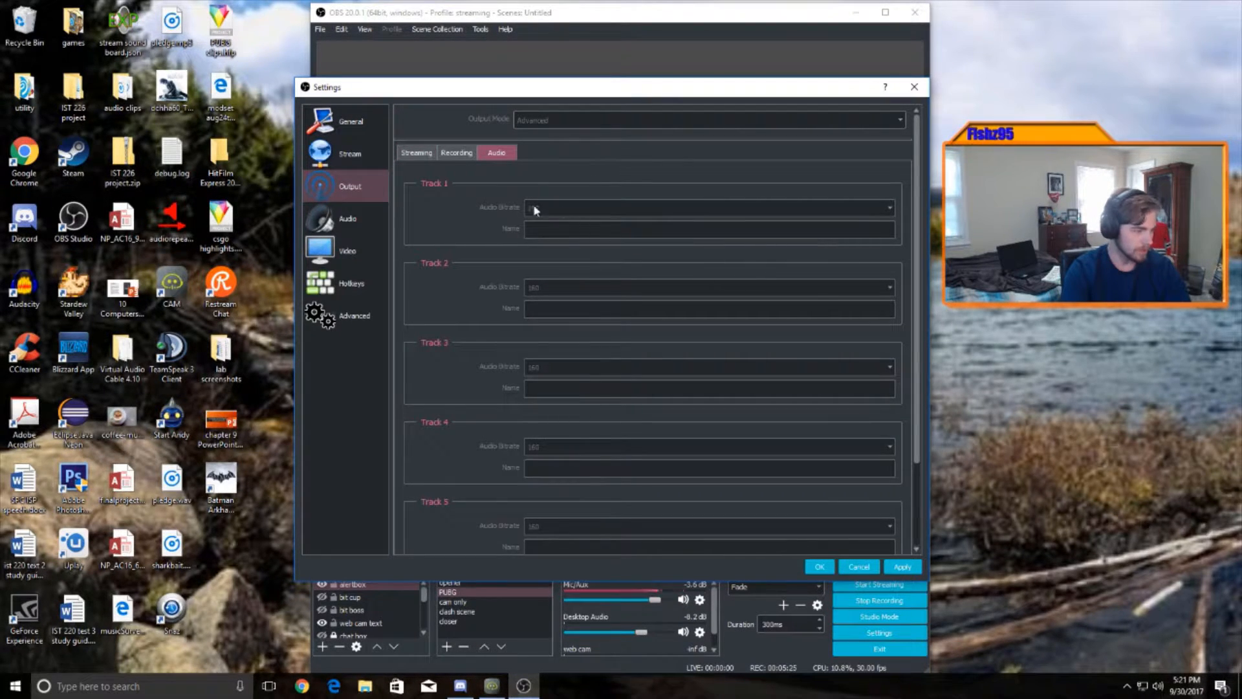
pyautogui.scroll(-2, 590, 249)
pyautogui.scroll(2, 458, 263)
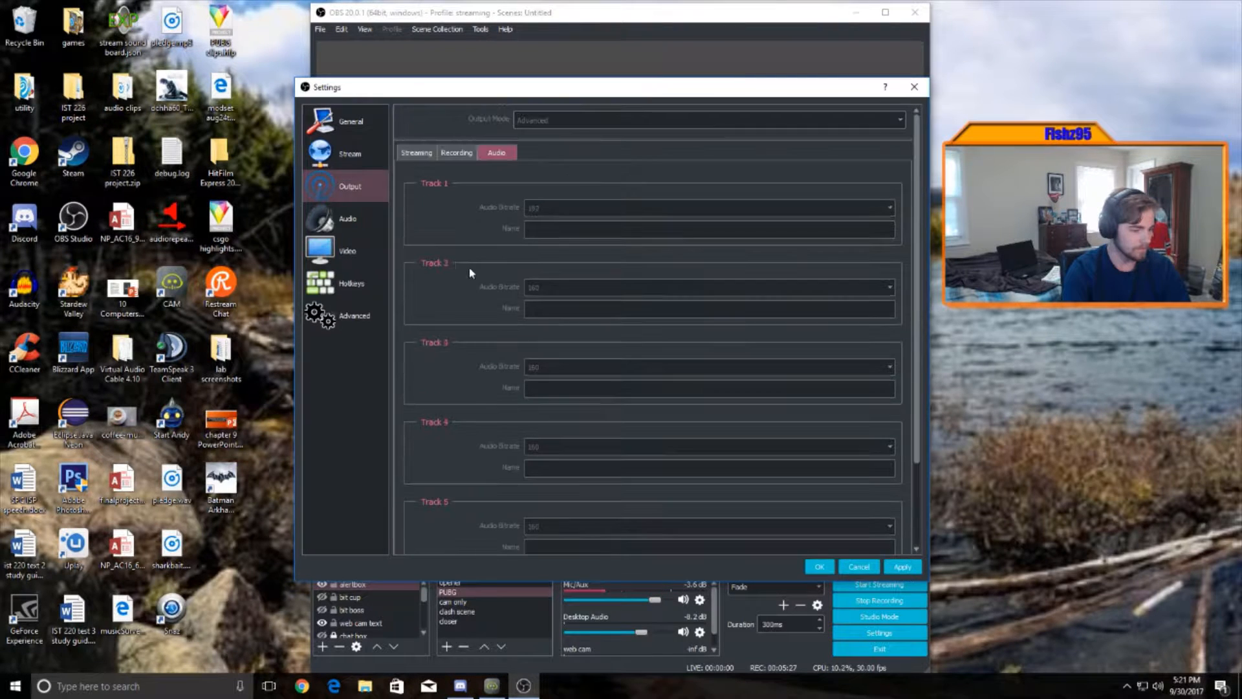
pyautogui.click(350, 122)
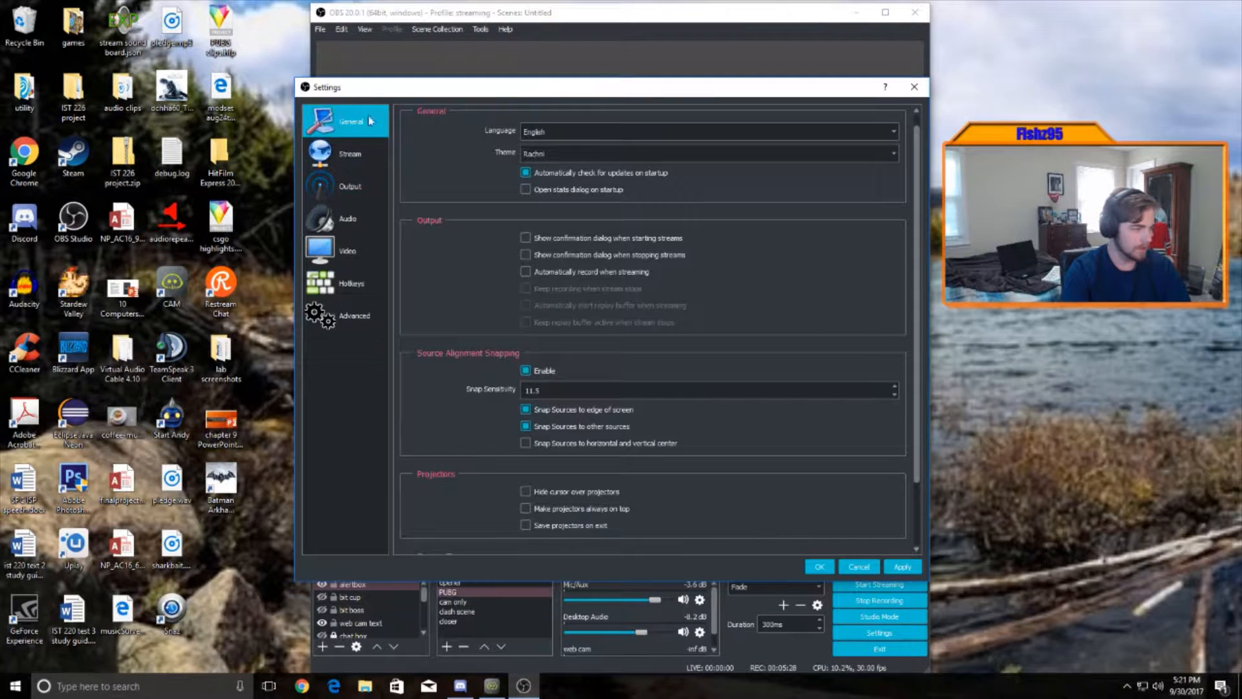
pyautogui.click(914, 87)
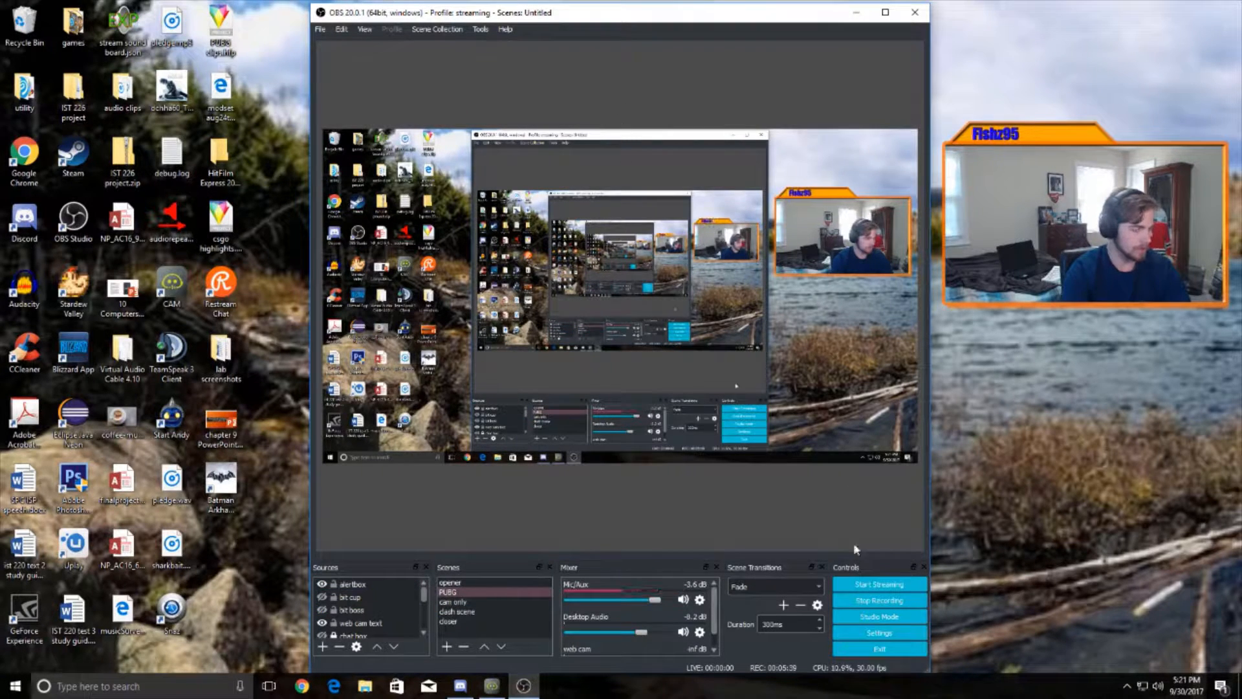
# View the source types that can be added, preview the dash scene and return to the PUBG scene
pyautogui.click(322, 646)
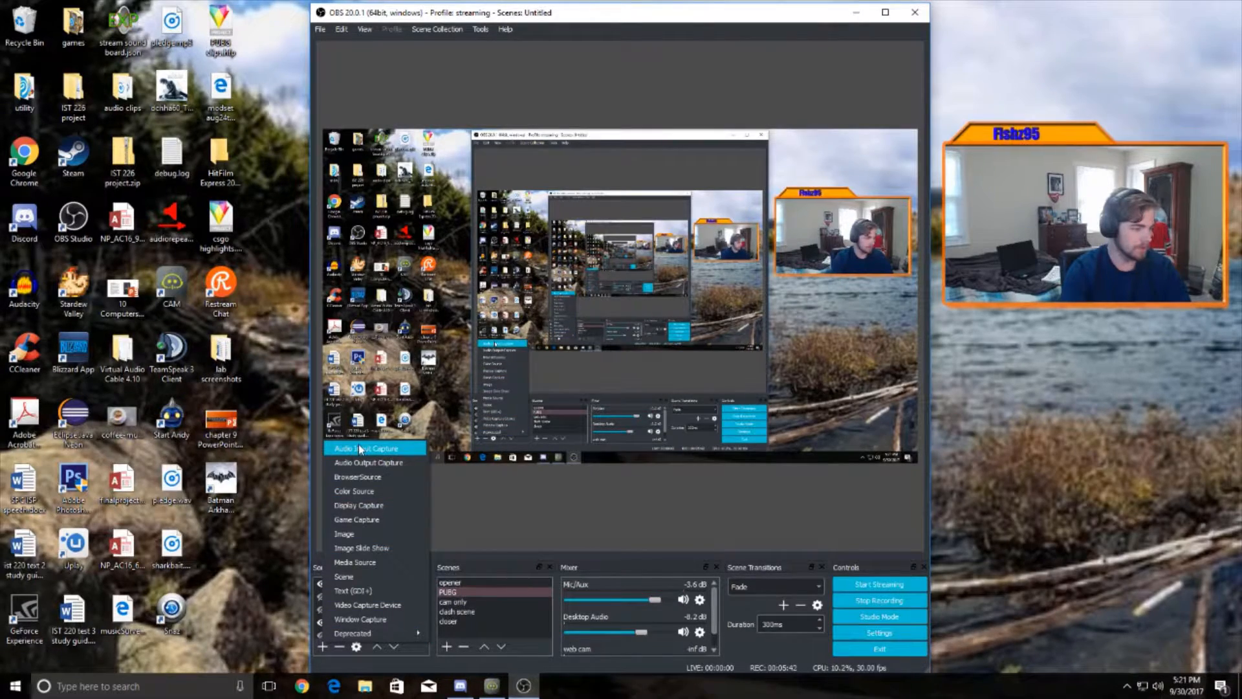
pyautogui.click(530, 555)
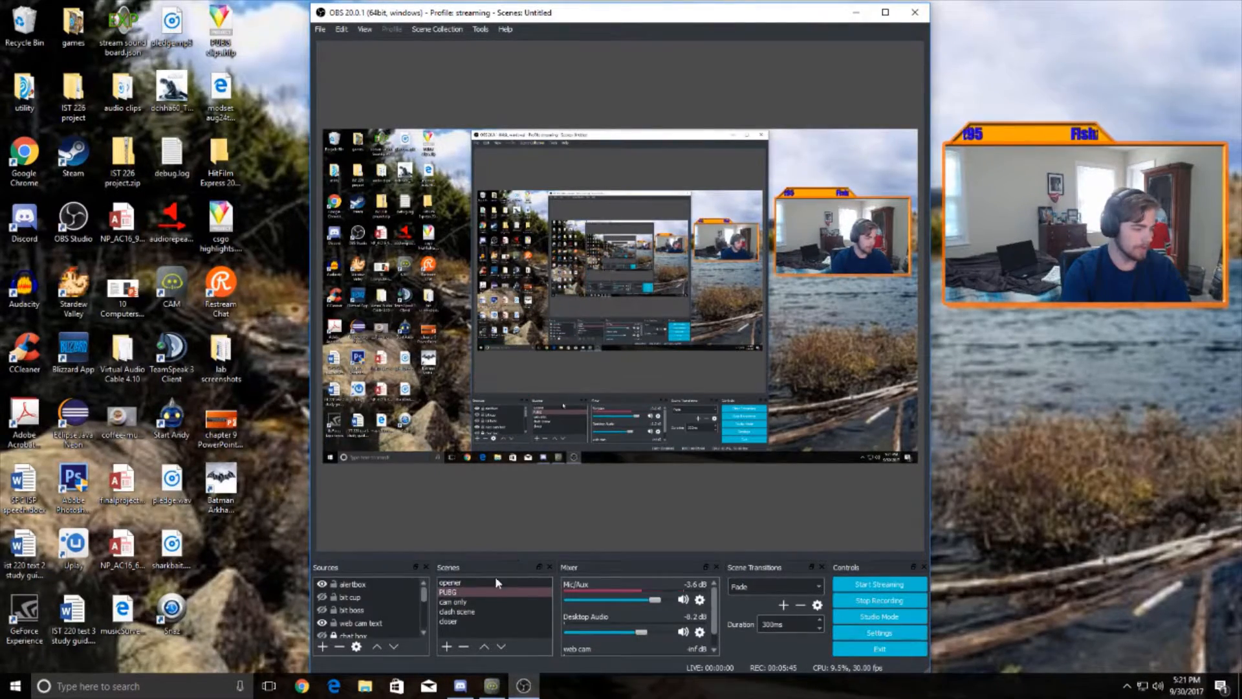
pyautogui.click(482, 611)
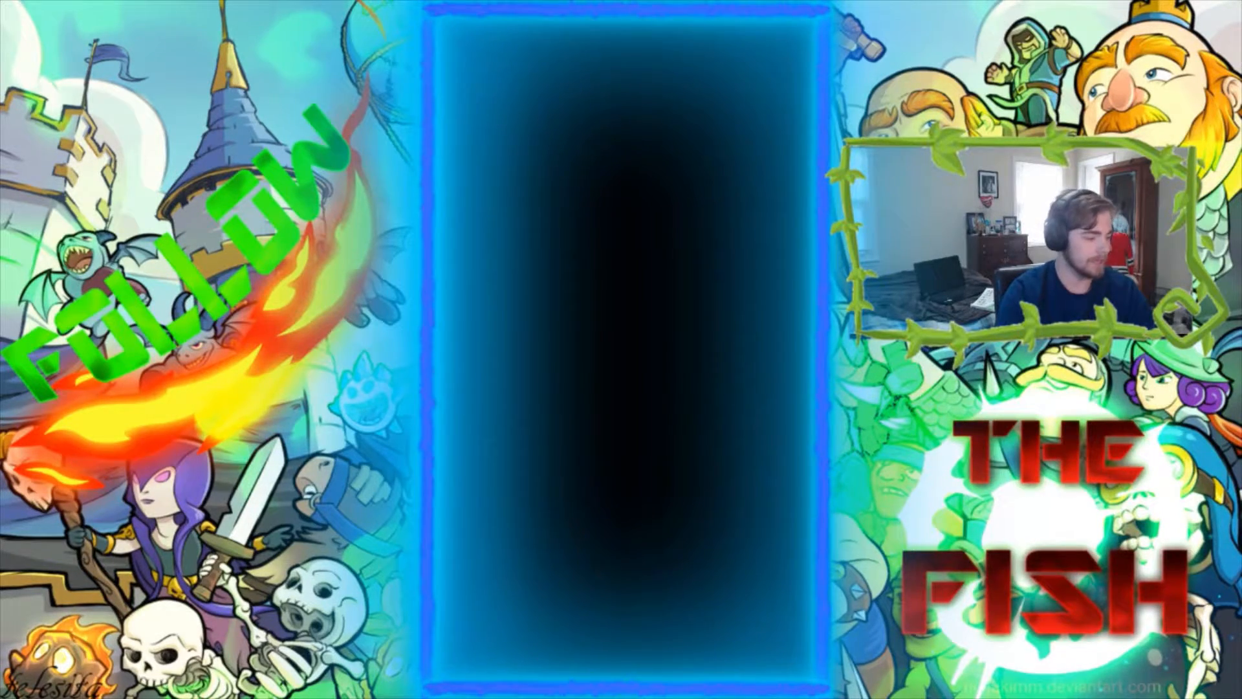
pyautogui.click(459, 592)
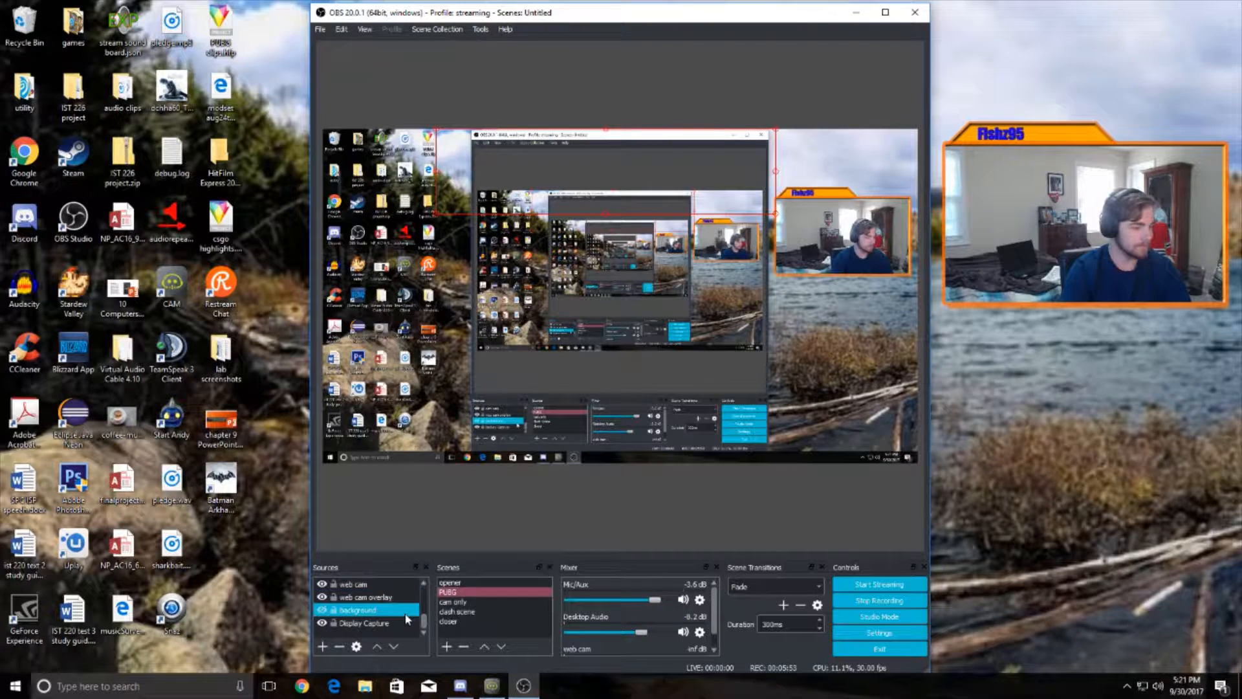
# Add a new image source named "new img" to the PUBG scene
pyautogui.scroll(-3, 406, 621)
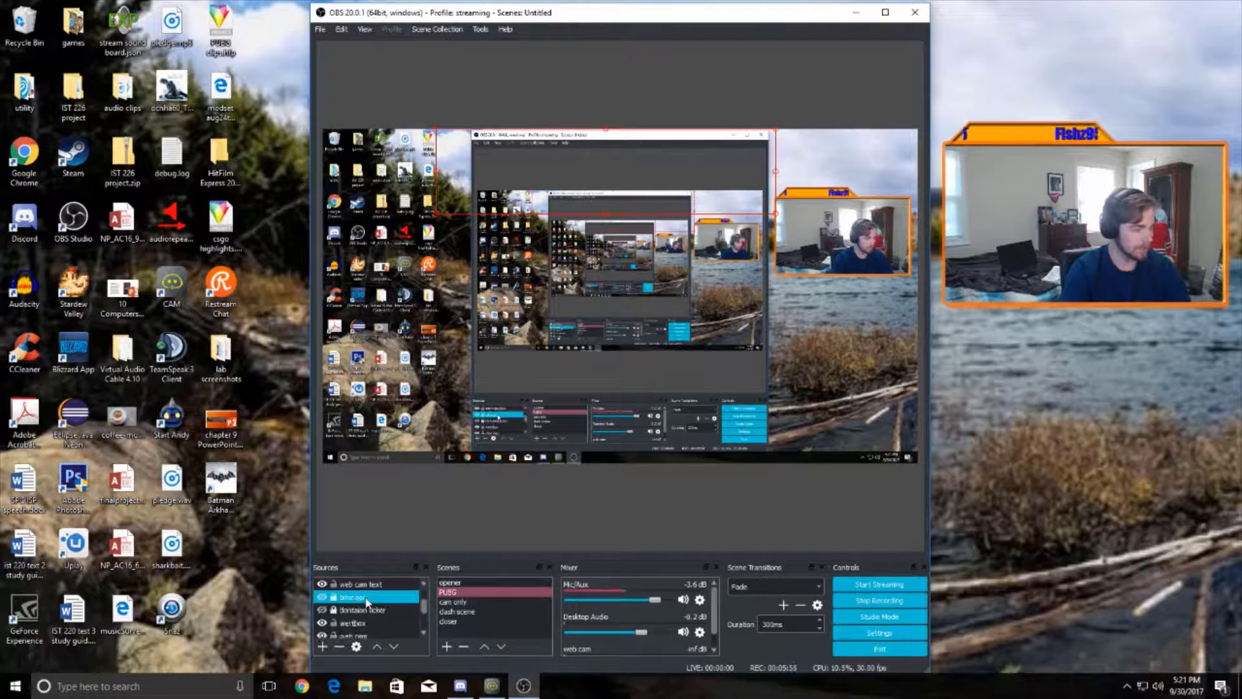
pyautogui.click(398, 623)
pyautogui.click(323, 645)
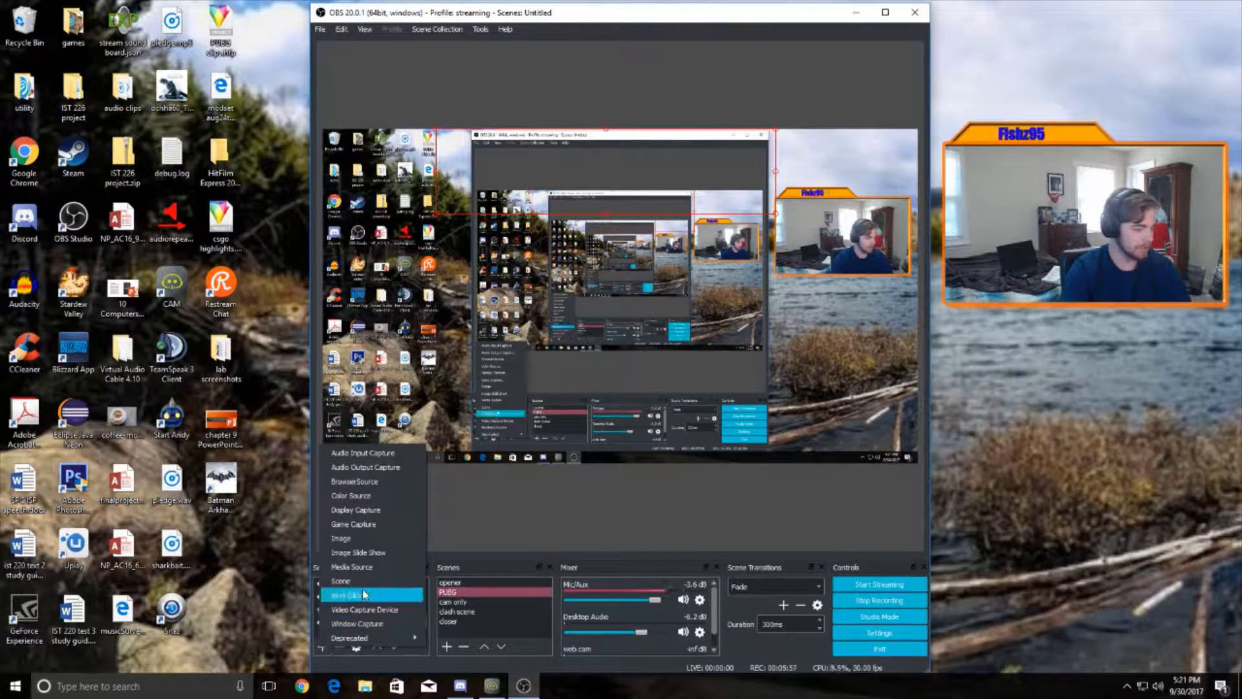
pyautogui.click(362, 539)
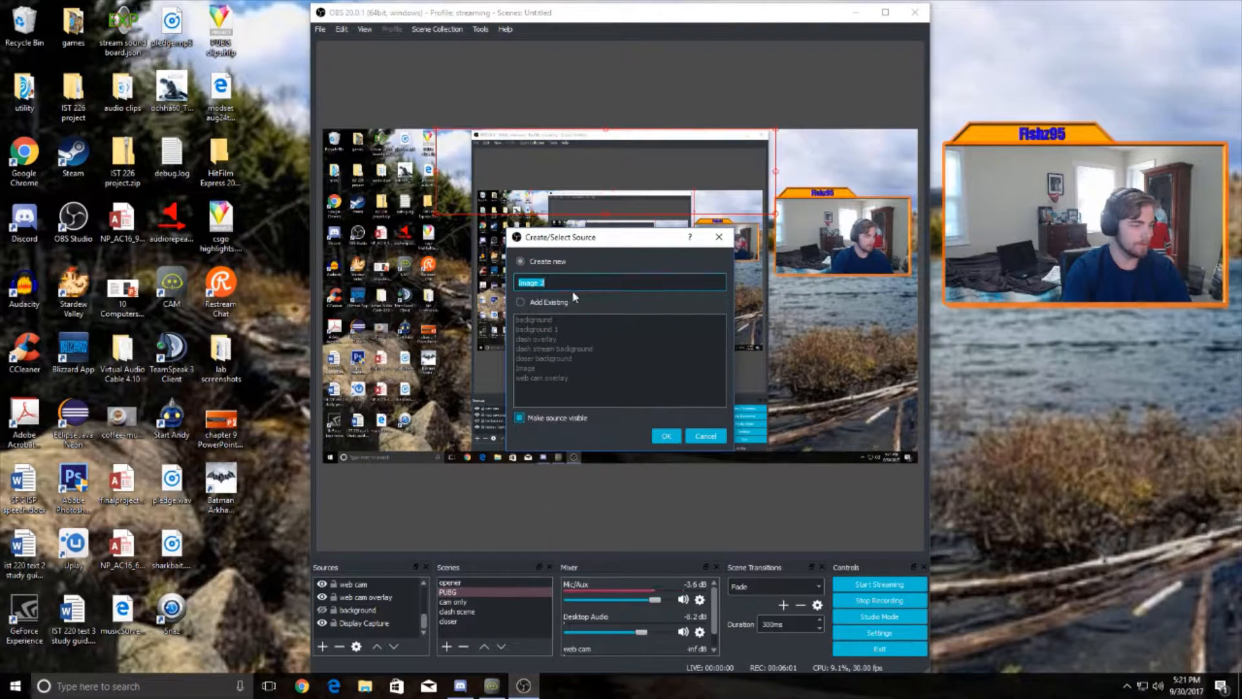
pyautogui.write('n')
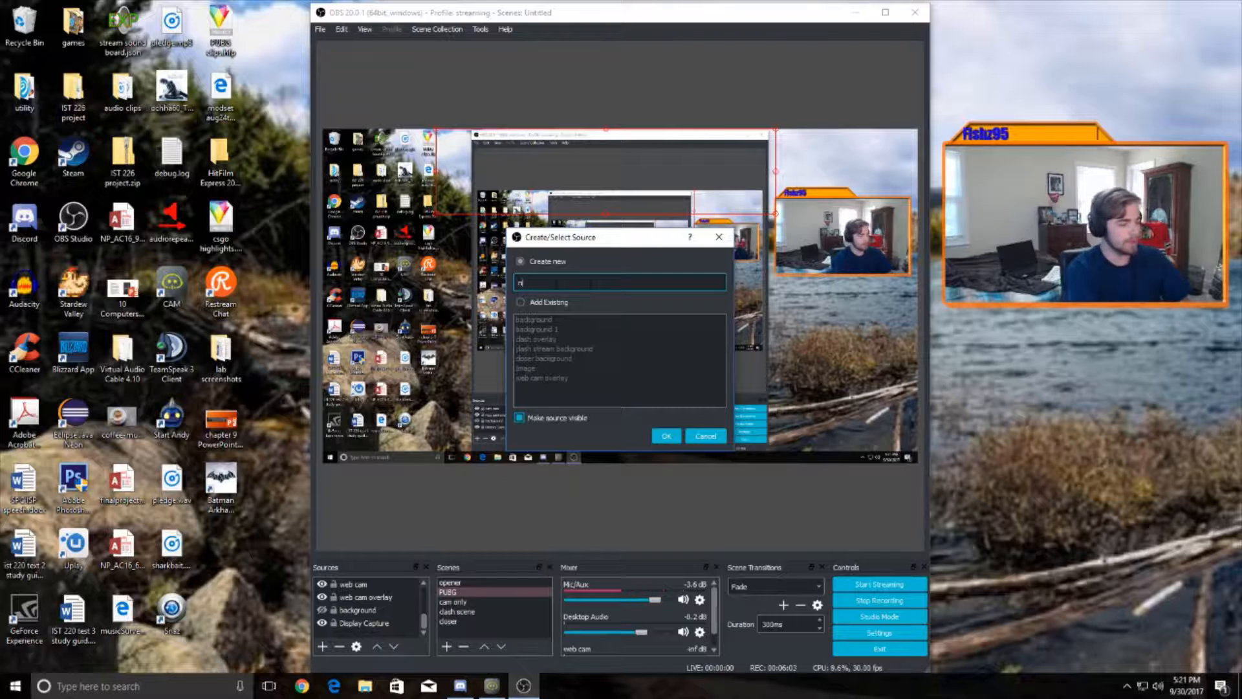
pyautogui.write('ew img')
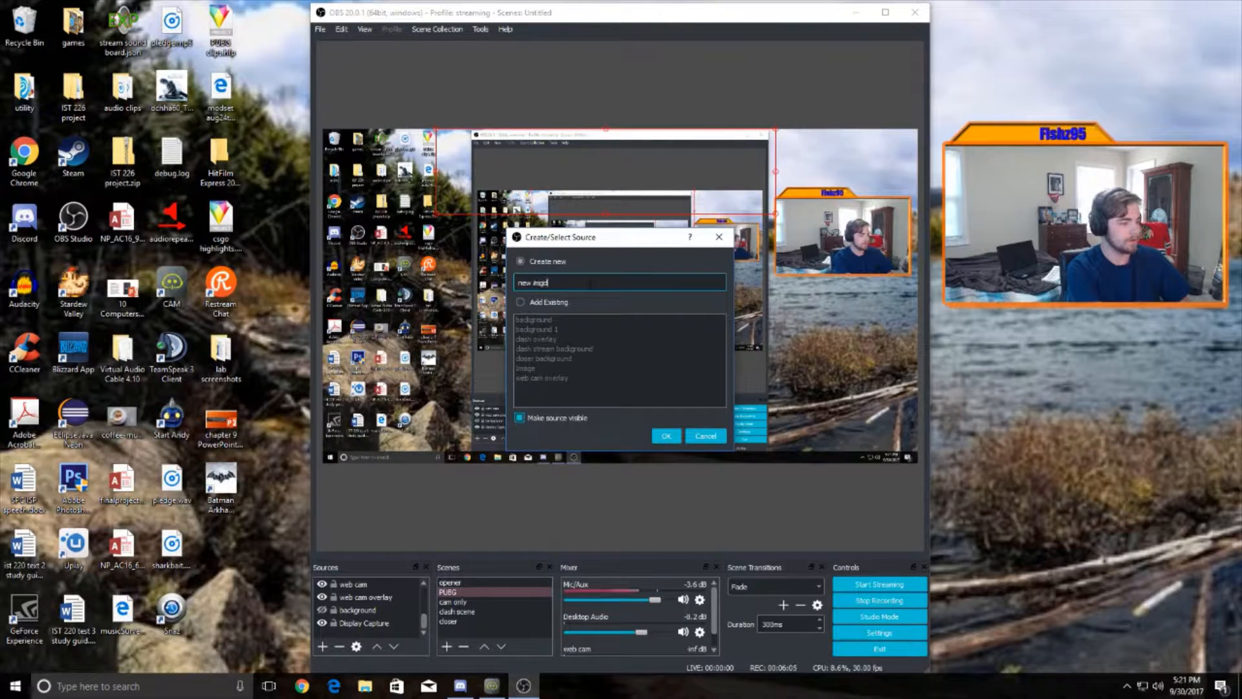
pyautogui.press('BackSpace')
pyautogui.write('g')
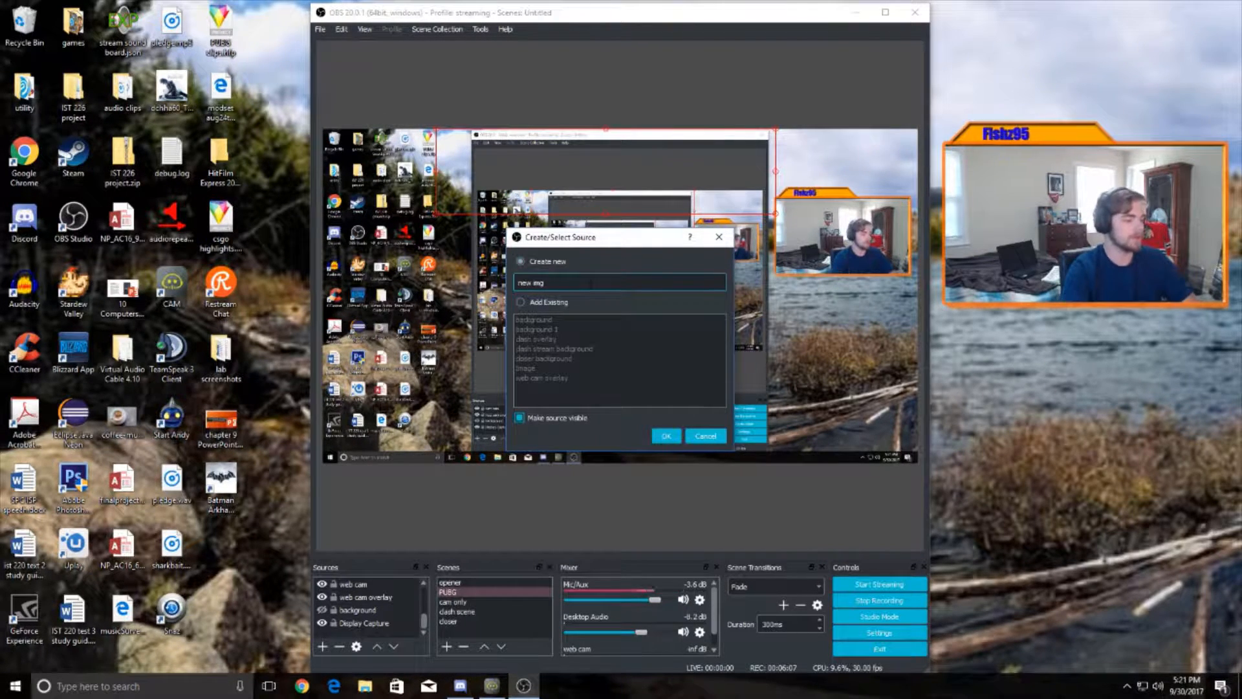
pyautogui.click(667, 439)
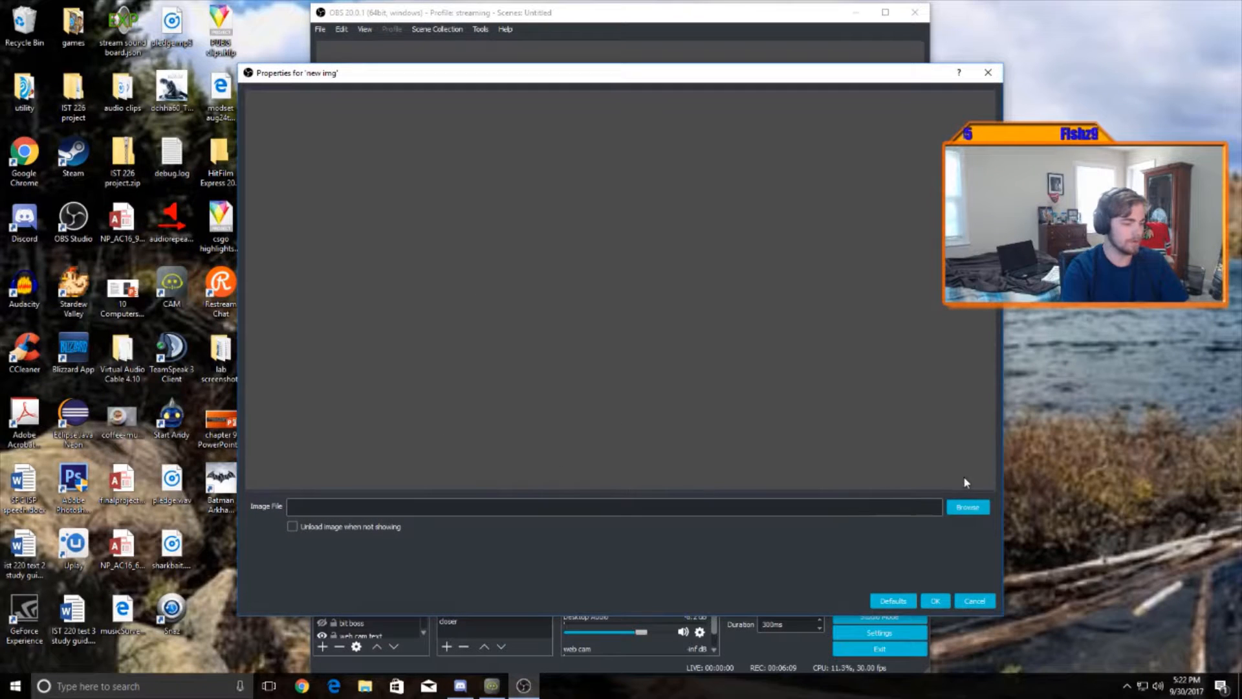
# Set the source's image file to the JPG starting with 22127133 in the art folder of Toshiba Canvio Hard Drive (E:) and confirm the properties
pyautogui.click(966, 506)
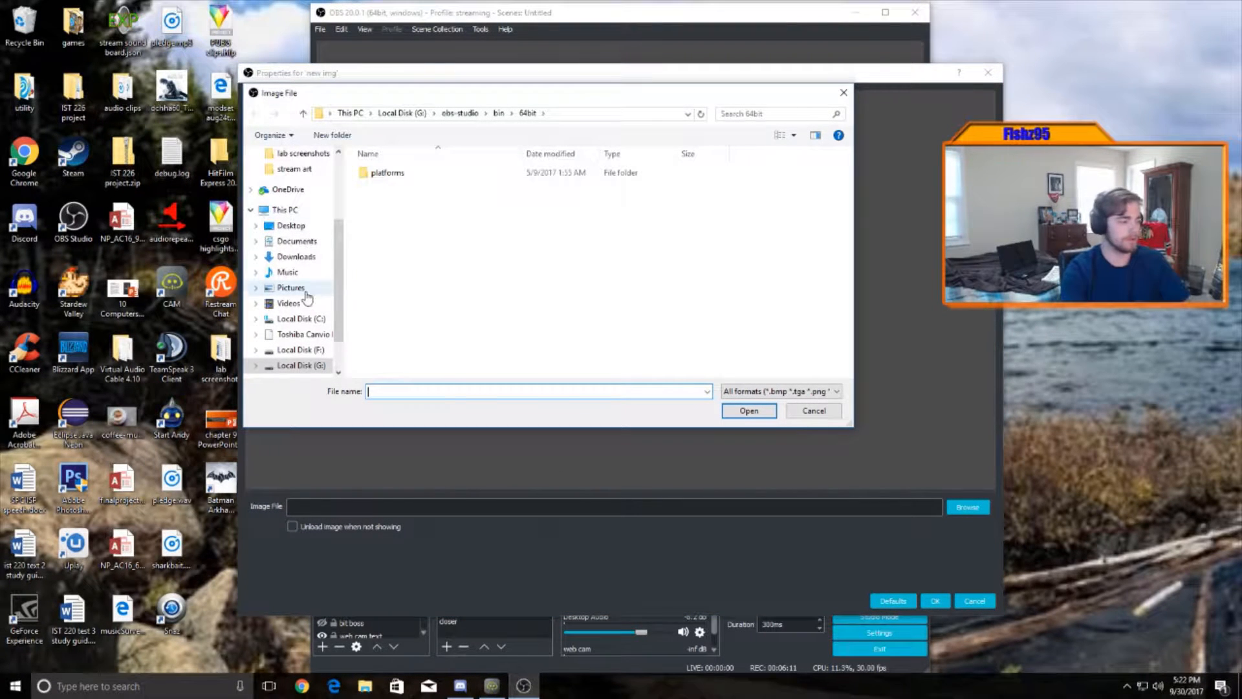
pyautogui.scroll(-1, 307, 356)
pyautogui.click(298, 334)
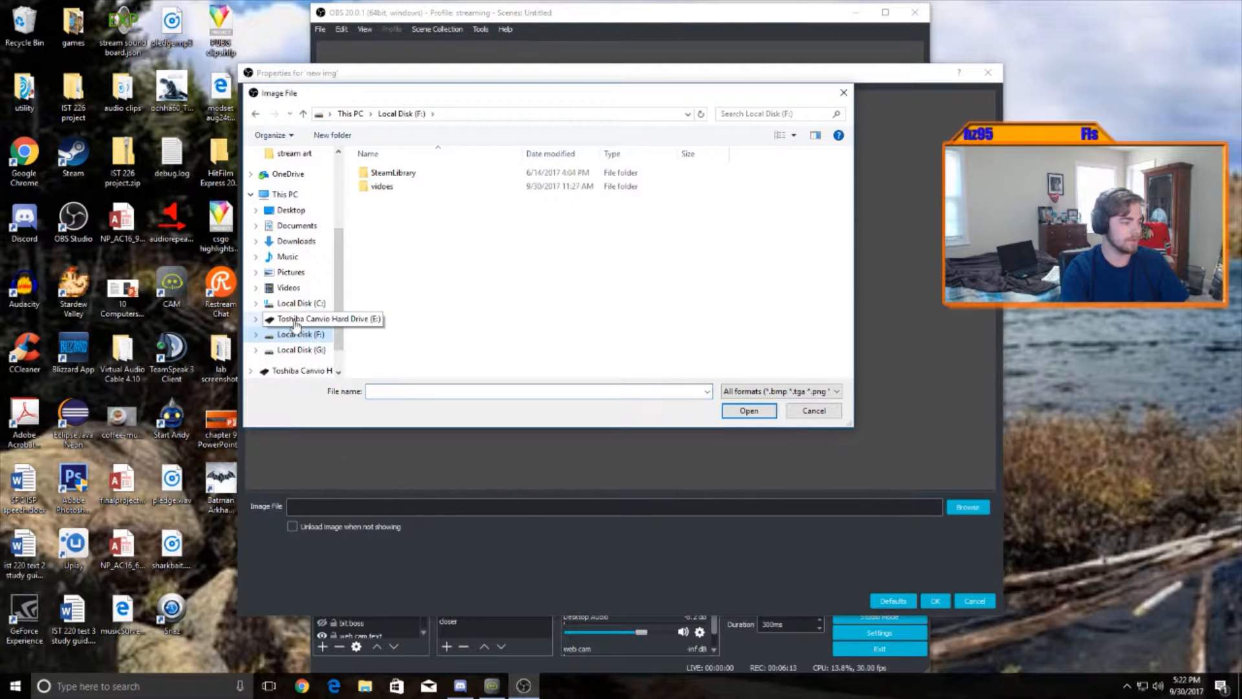
pyautogui.click(304, 319)
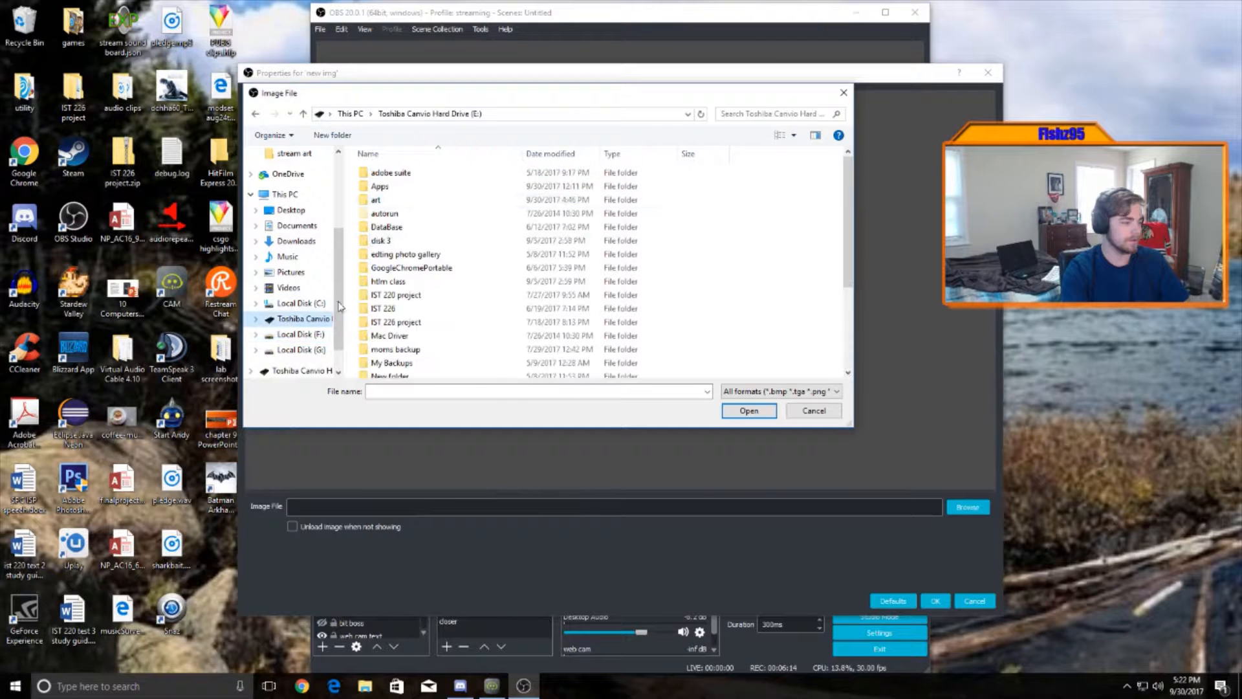
pyautogui.doubleClick(392, 201)
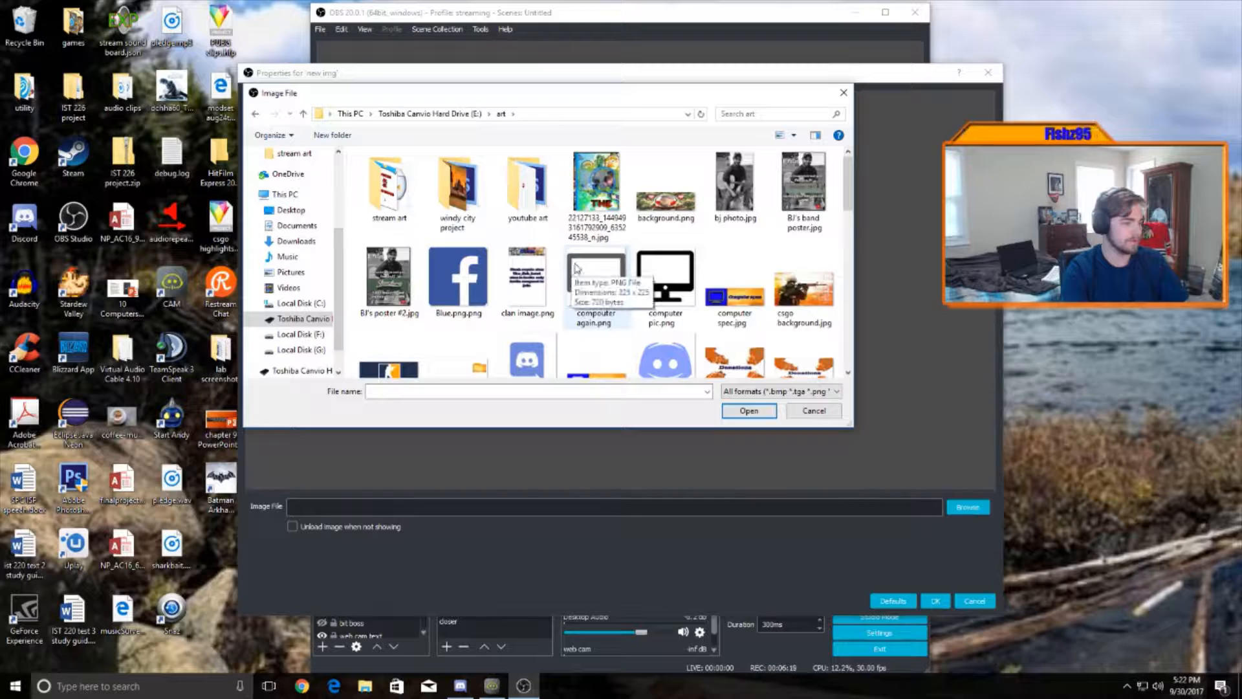
pyautogui.click(601, 190)
pyautogui.doubleClick(601, 191)
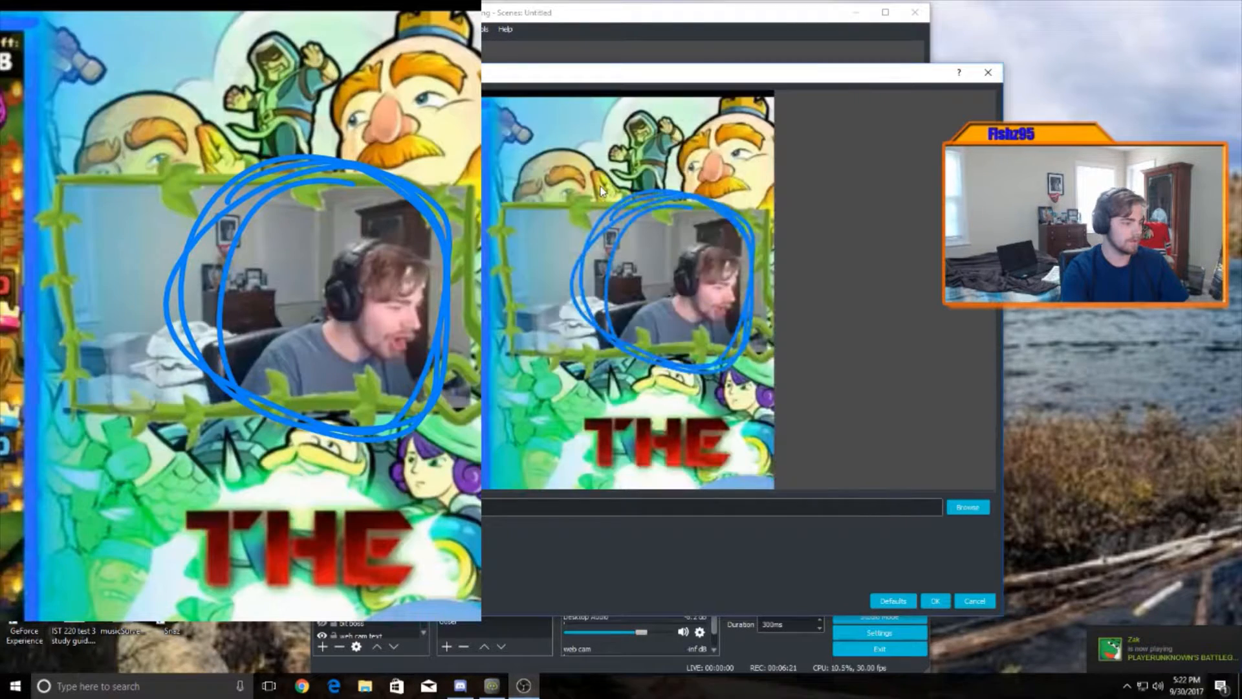
pyautogui.click(937, 600)
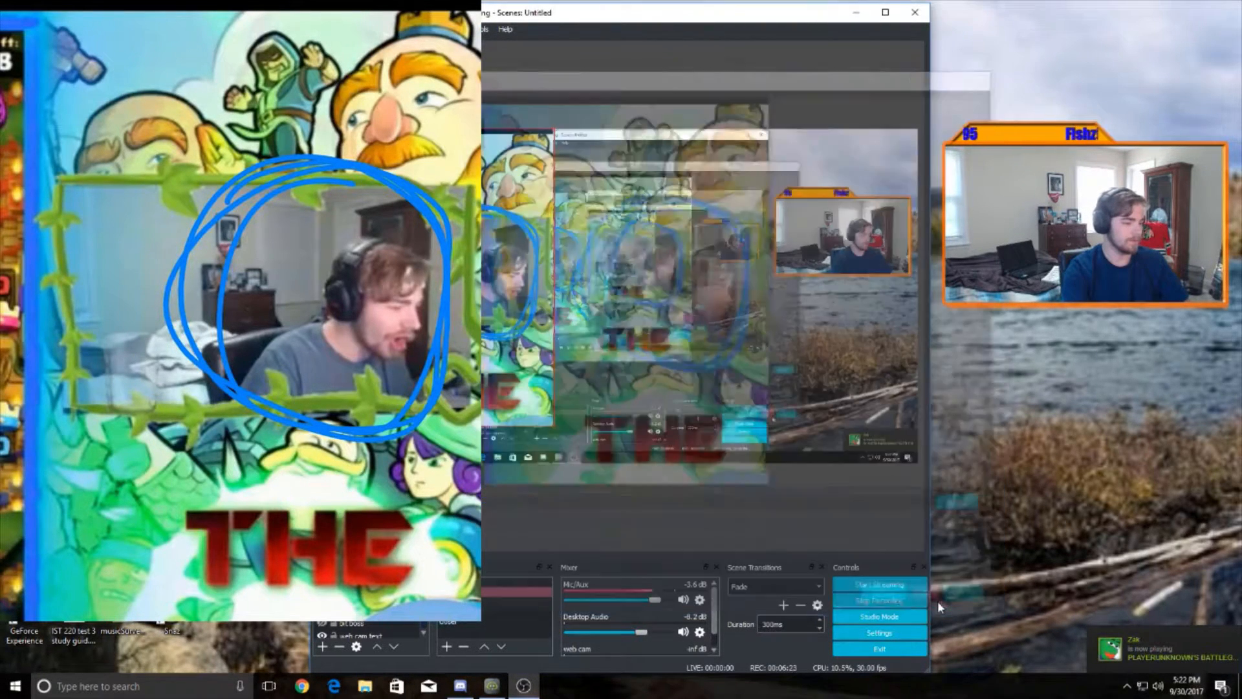
# Move the new image to the middle of the canvas and enlarge it to almost the full canvas height
pyautogui.moveTo(491, 337); pyautogui.dragTo(663, 337)
pyautogui.moveTo(725, 426); pyautogui.dragTo(747, 456)
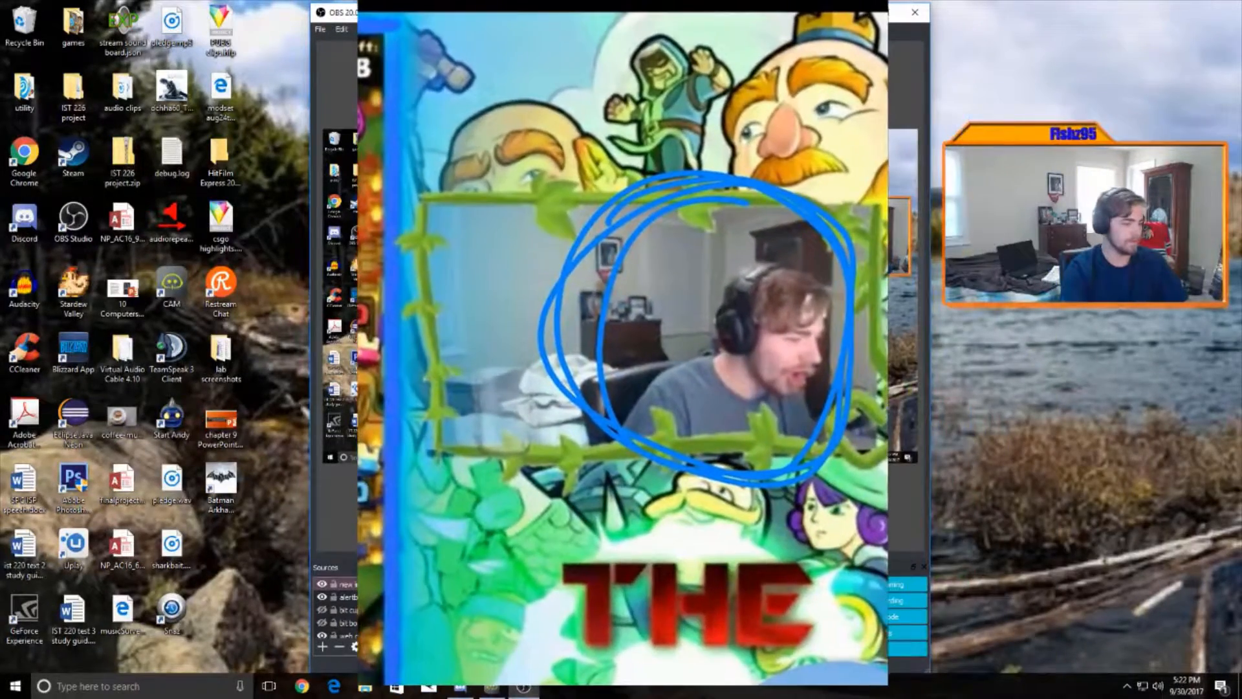
pyautogui.moveTo(621, 296)
pyautogui.mouseDown()
pyautogui.moveTo(617, 286)
pyautogui.moveTo(616, 305)
pyautogui.mouseUp()
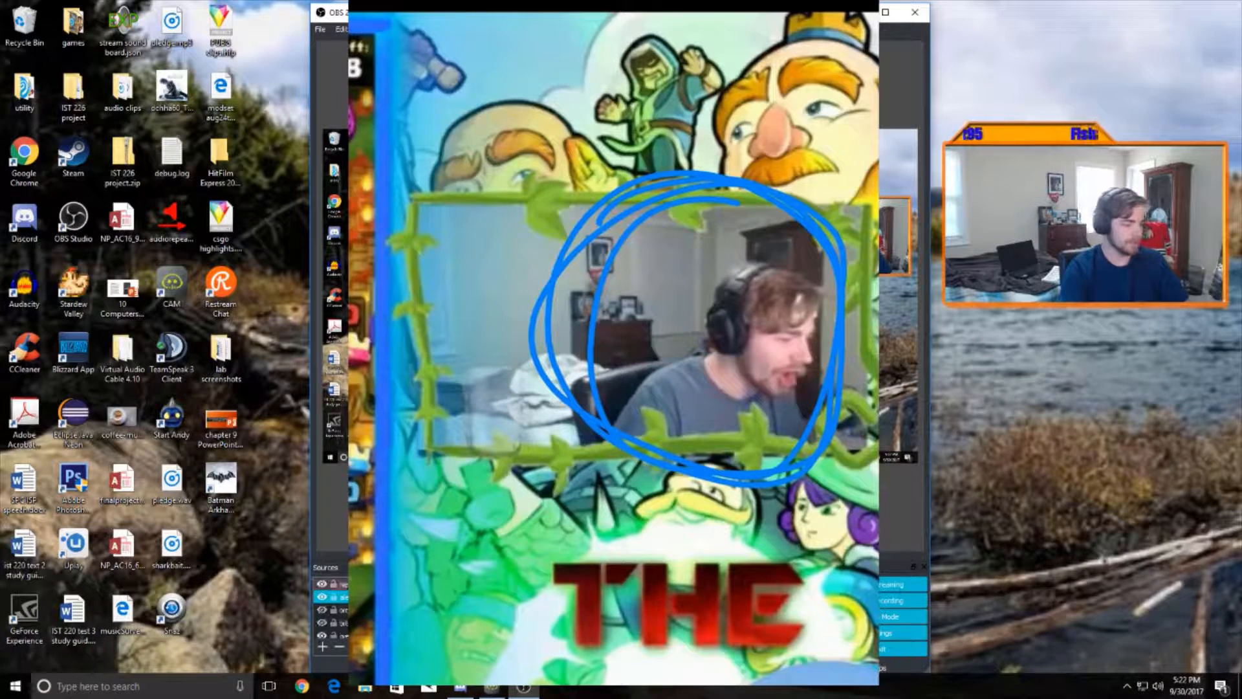
# Lower the new img source in the stacking order to just above Display Capture and shift the image slightly on the canvas
pyautogui.scroll(3, 332, 609)
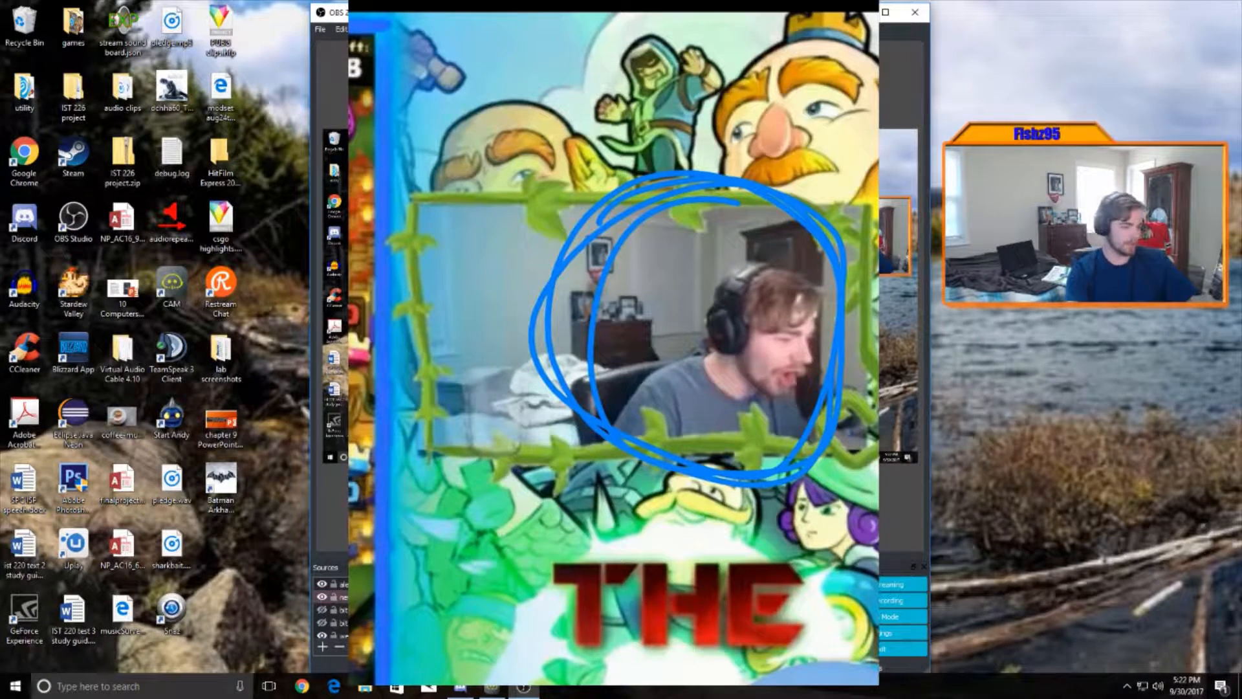
pyautogui.hotkey('ctrl', 'Down')
pyautogui.hotkey('ctrl', 'Down')
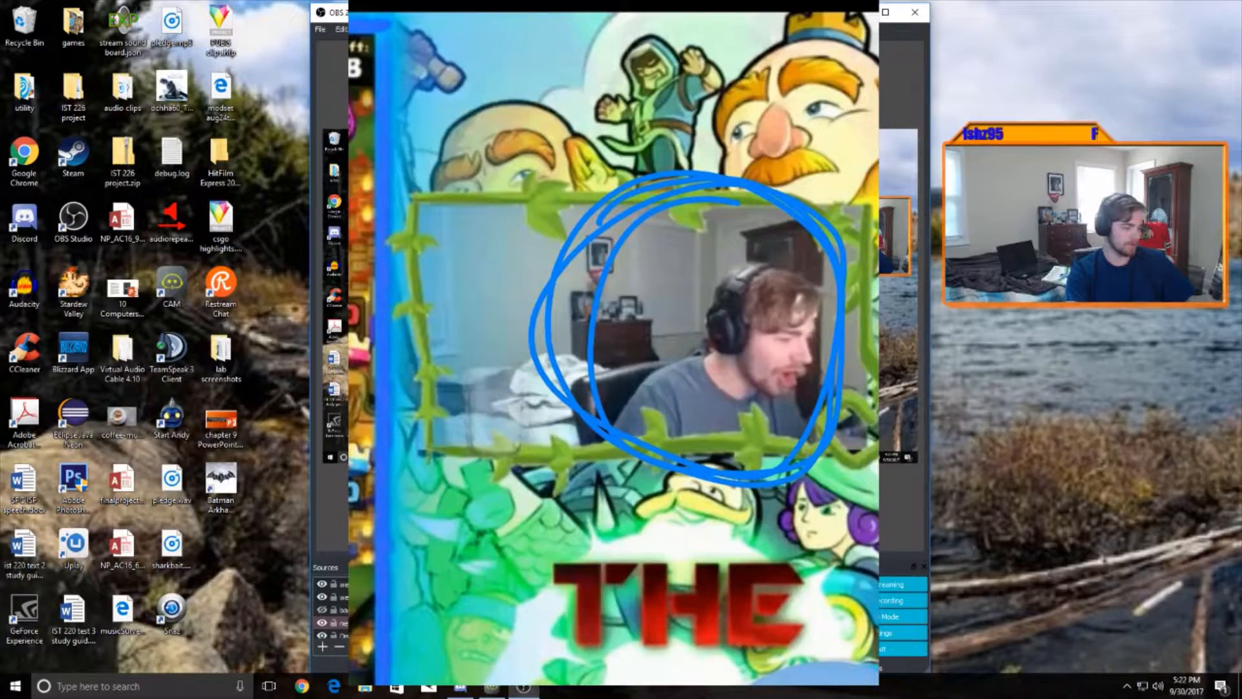
pyautogui.click(391, 646)
pyautogui.click(375, 646)
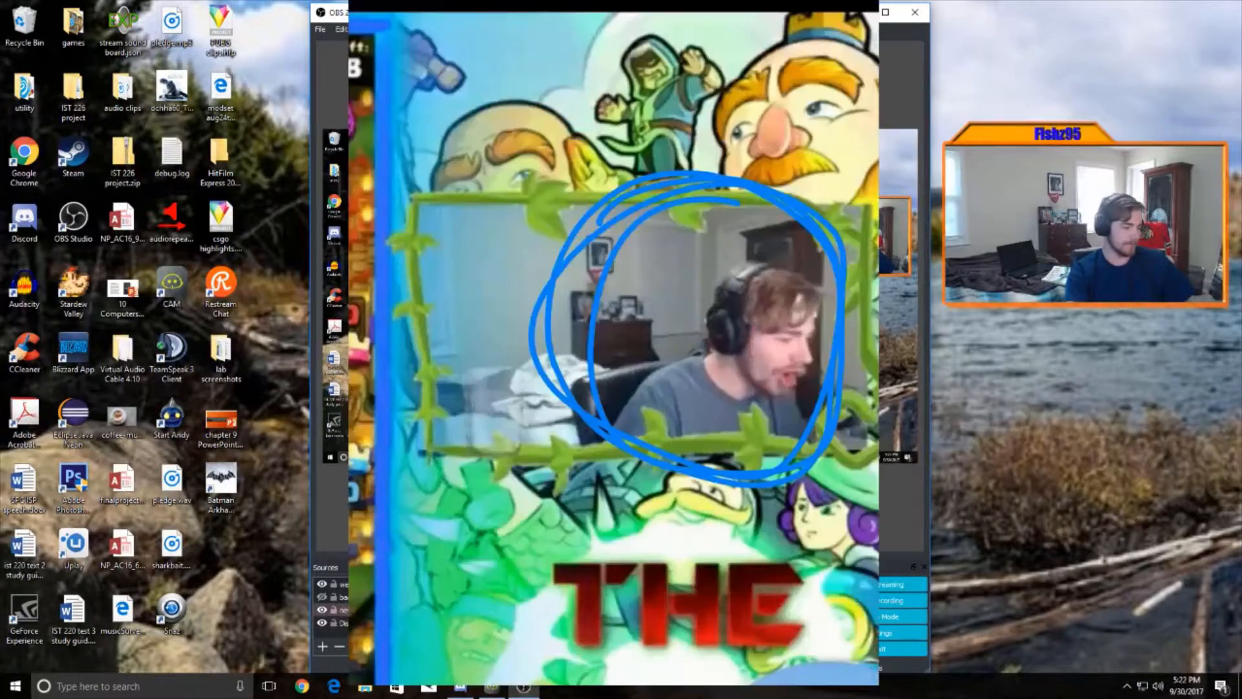
pyautogui.moveTo(614, 296); pyautogui.dragTo(638, 280)
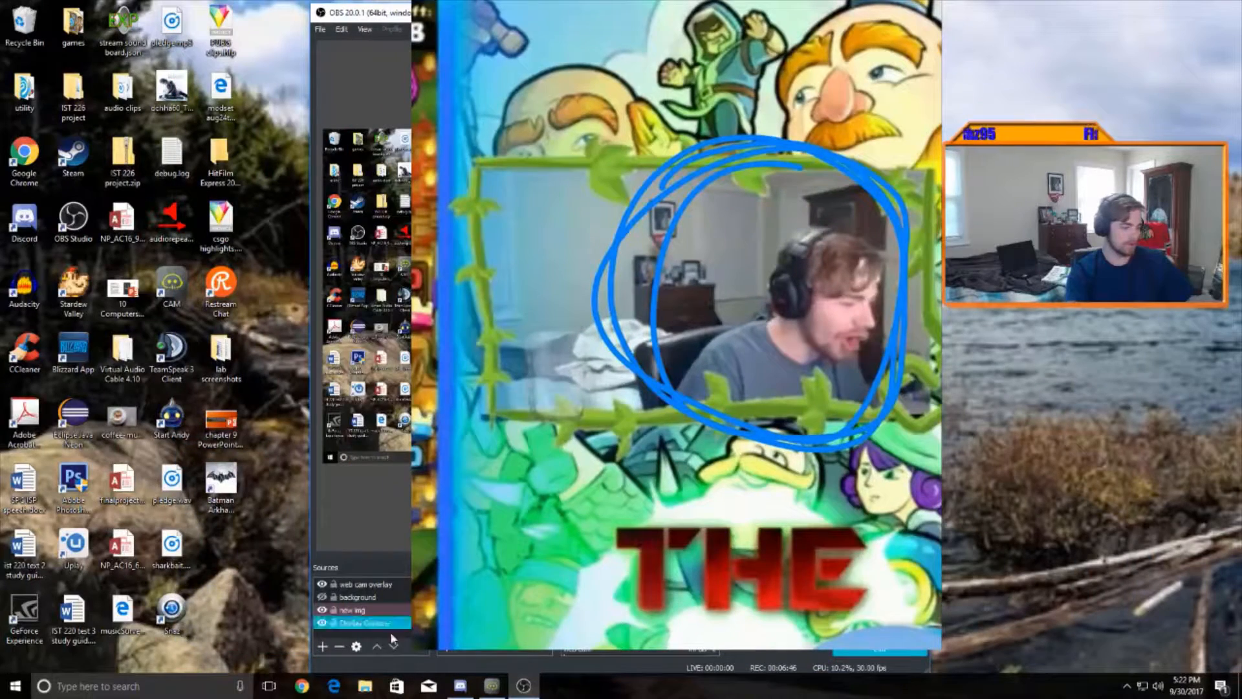
# Examine the stacking order of the scene's sources, from alertbox and bit cup down to Display Capture
pyautogui.click(349, 625)
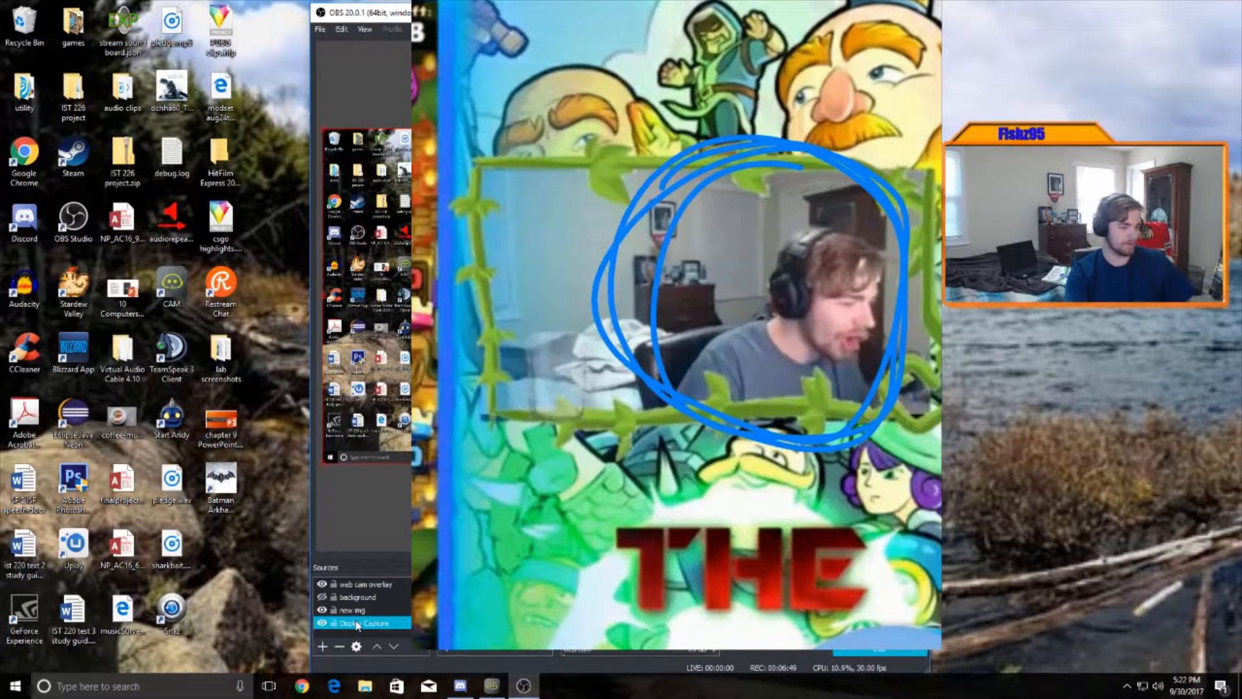
pyautogui.scroll(1, 356, 623)
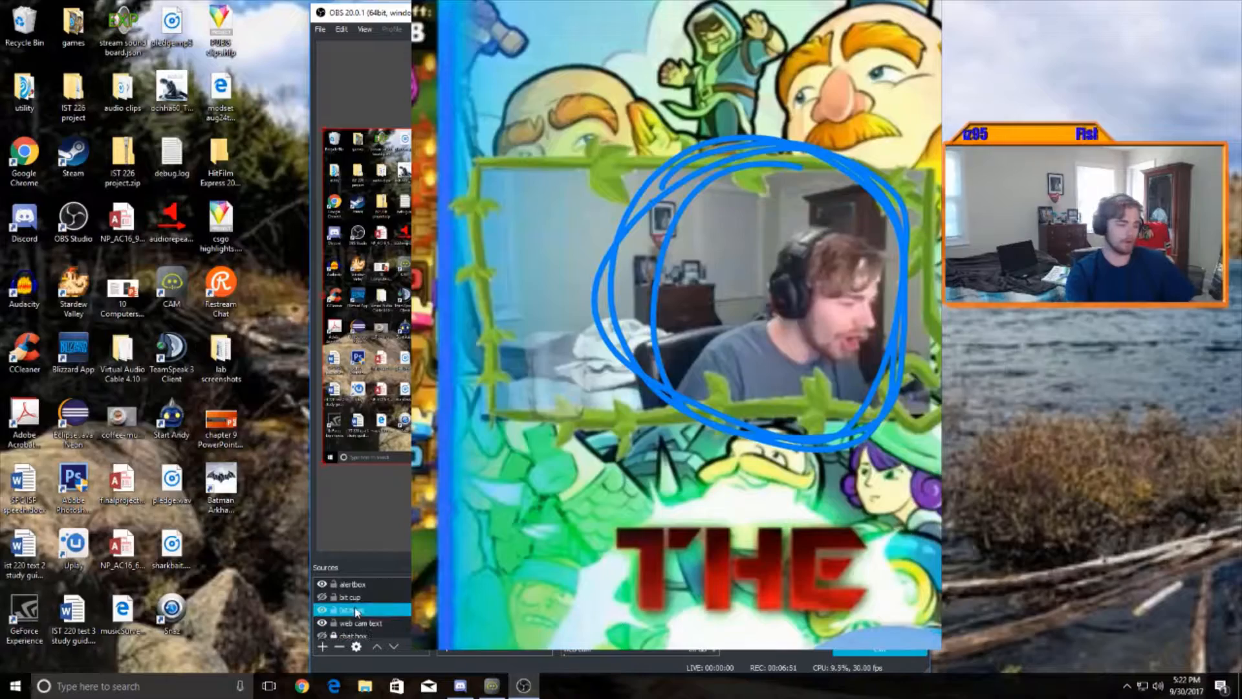
pyautogui.moveTo(453, 292)
pyautogui.mouseDown()
pyautogui.moveTo(551, 264)
pyautogui.moveTo(453, 291)
pyautogui.mouseUp()
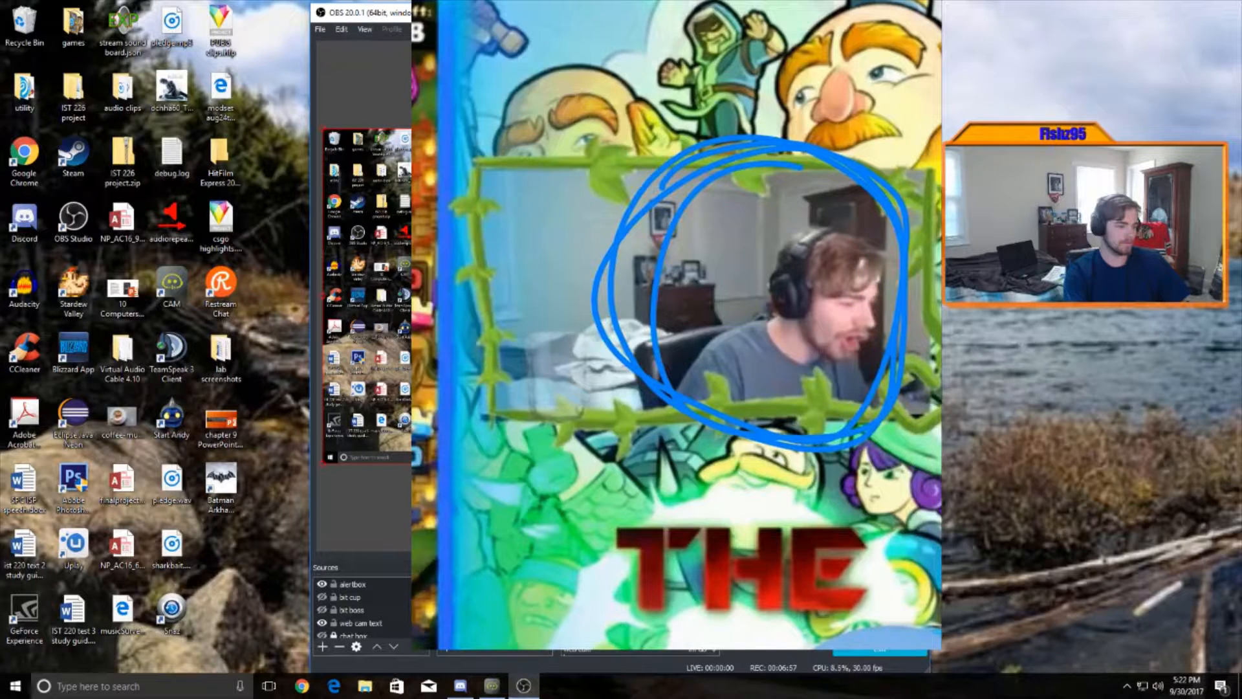
pyautogui.click(352, 598)
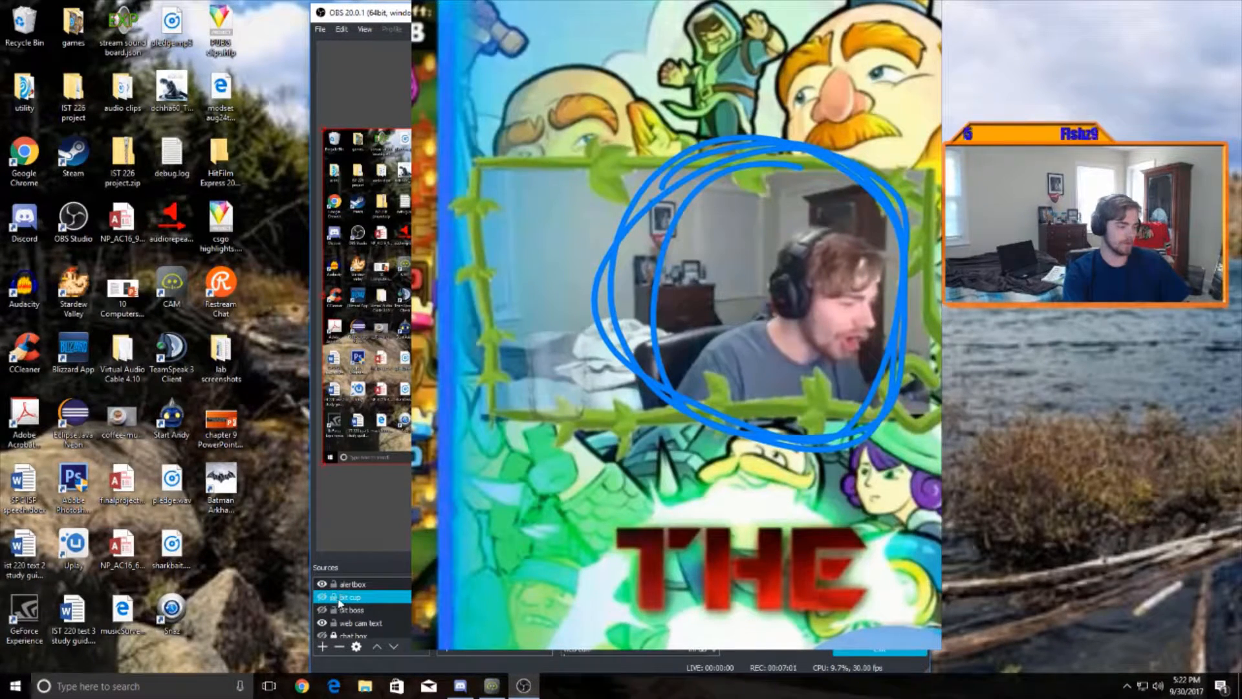
pyautogui.click(334, 624)
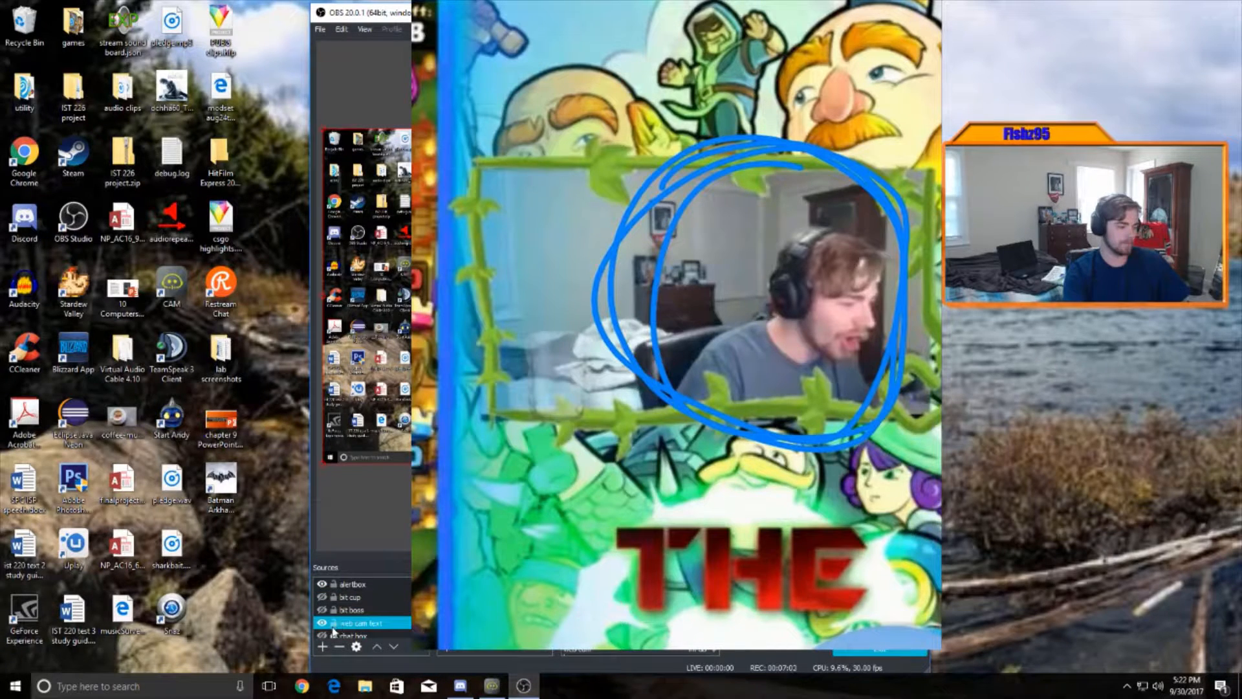
pyautogui.scroll(-5, 334, 626)
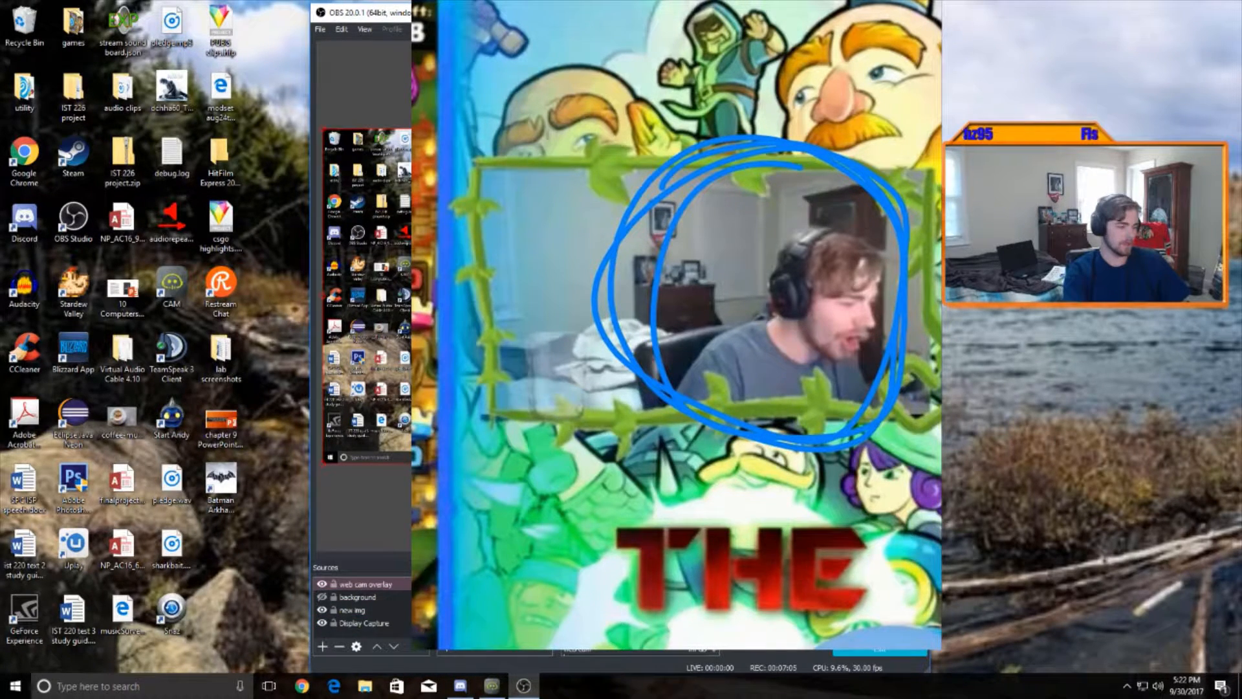
# Remove the new img source from the PUBG scene
pyautogui.click(356, 597)
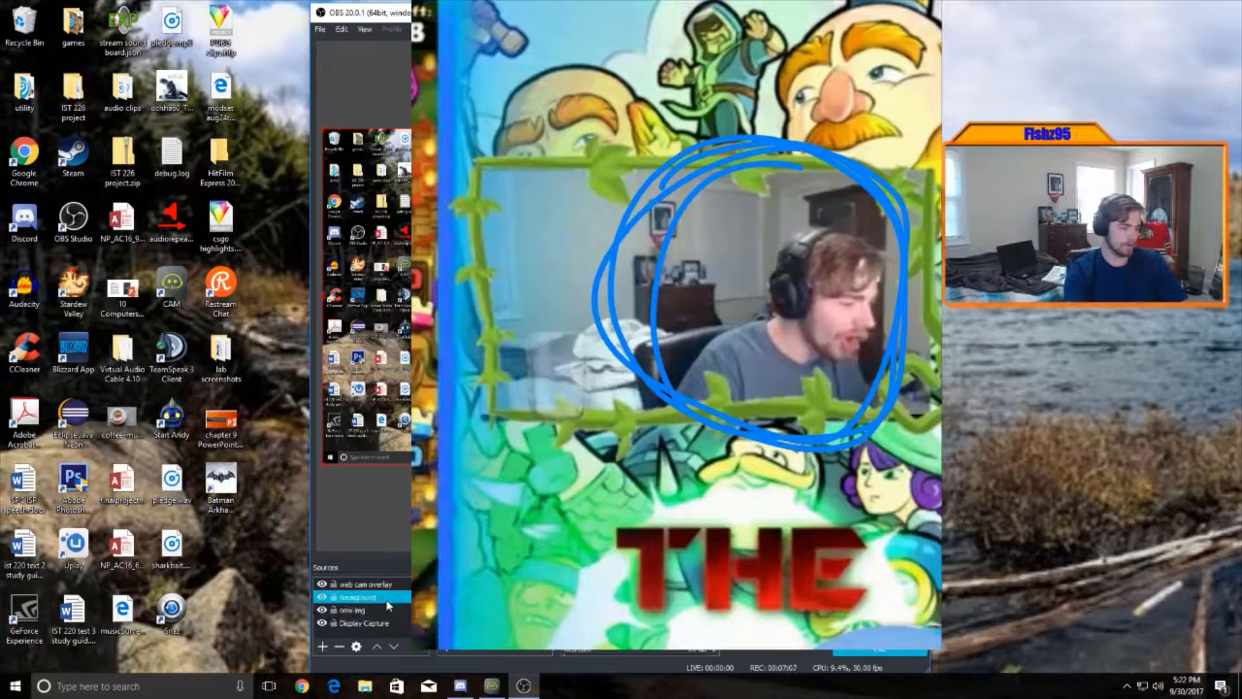
pyautogui.click(371, 625)
pyautogui.click(342, 610)
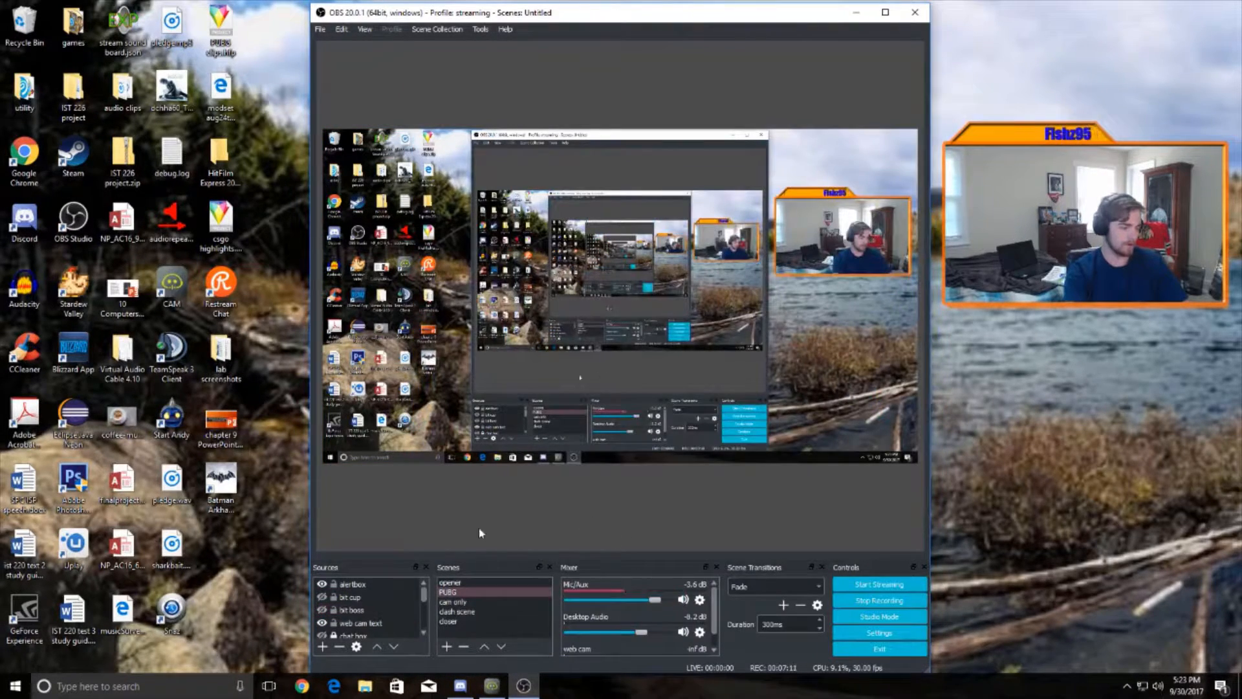
# Add a new Video Capture Device source named "web cam 2" to the PUBG scene
pyautogui.click(474, 584)
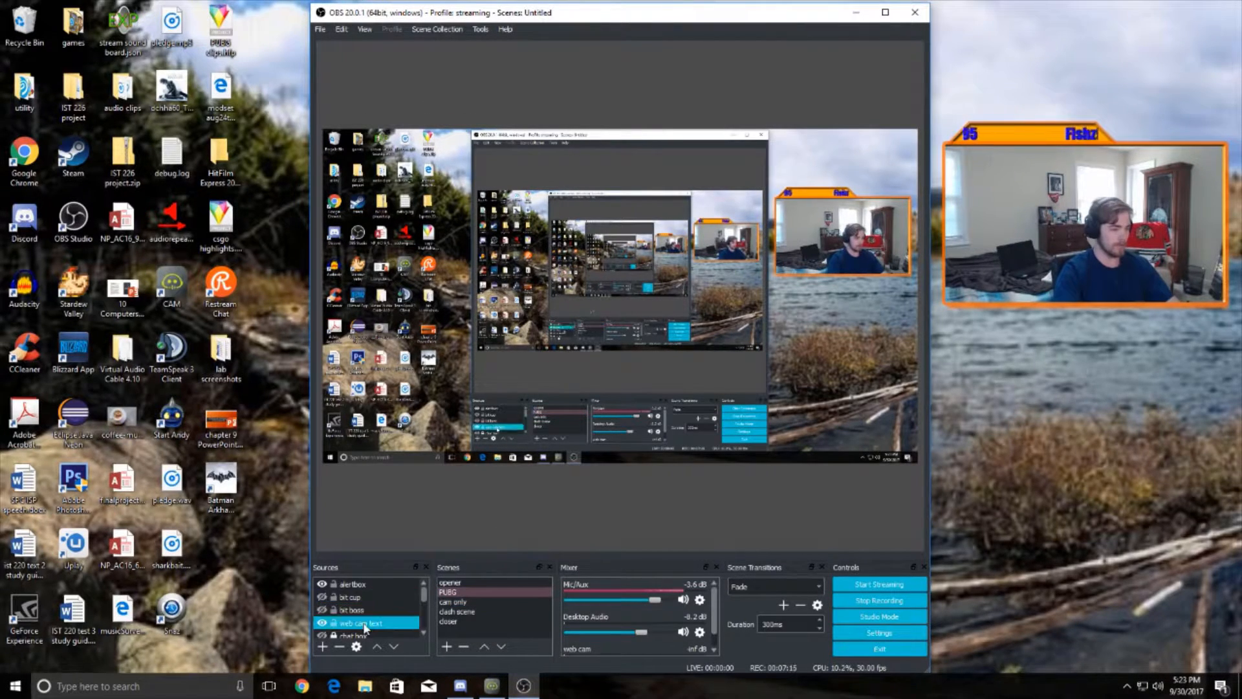
pyautogui.scroll(-3, 381, 610)
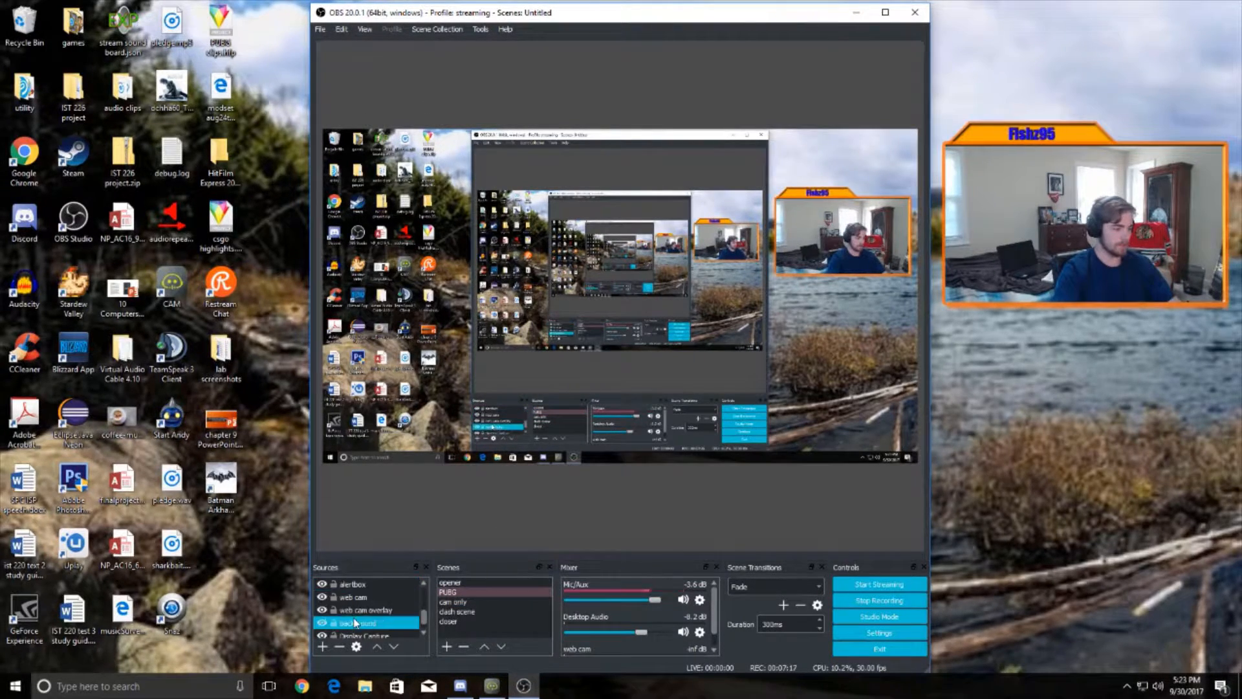
pyautogui.click(323, 646)
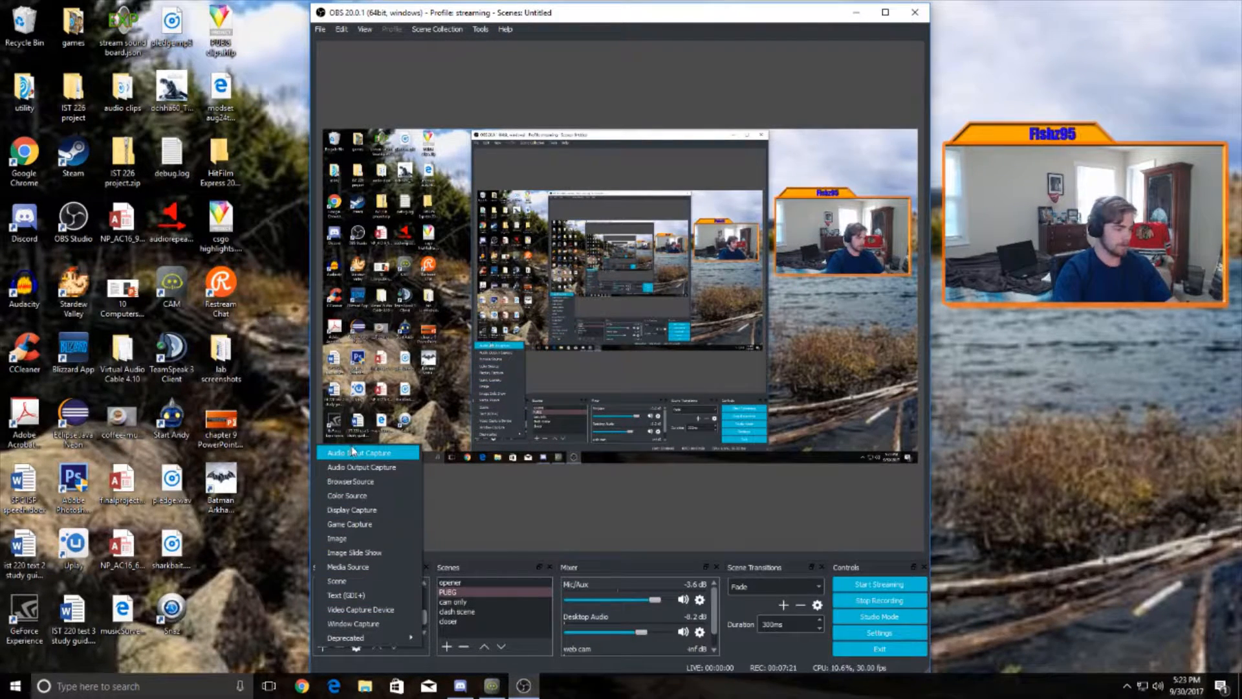
pyautogui.click(369, 609)
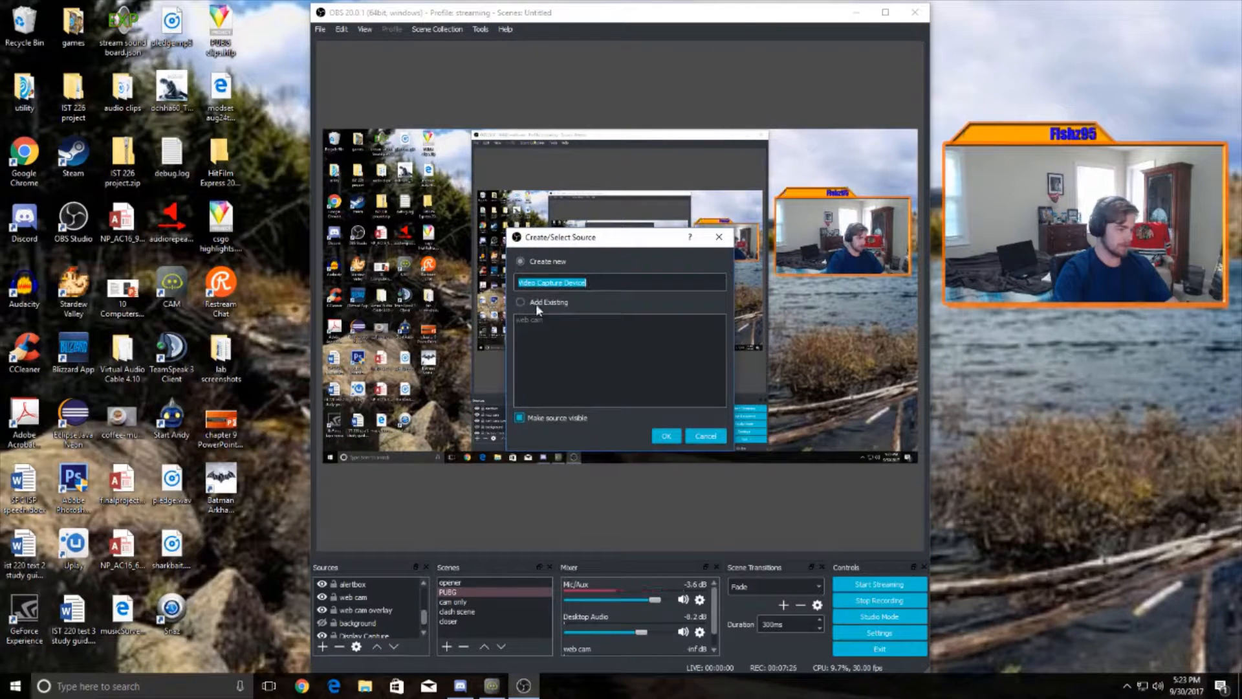
pyautogui.click(605, 283)
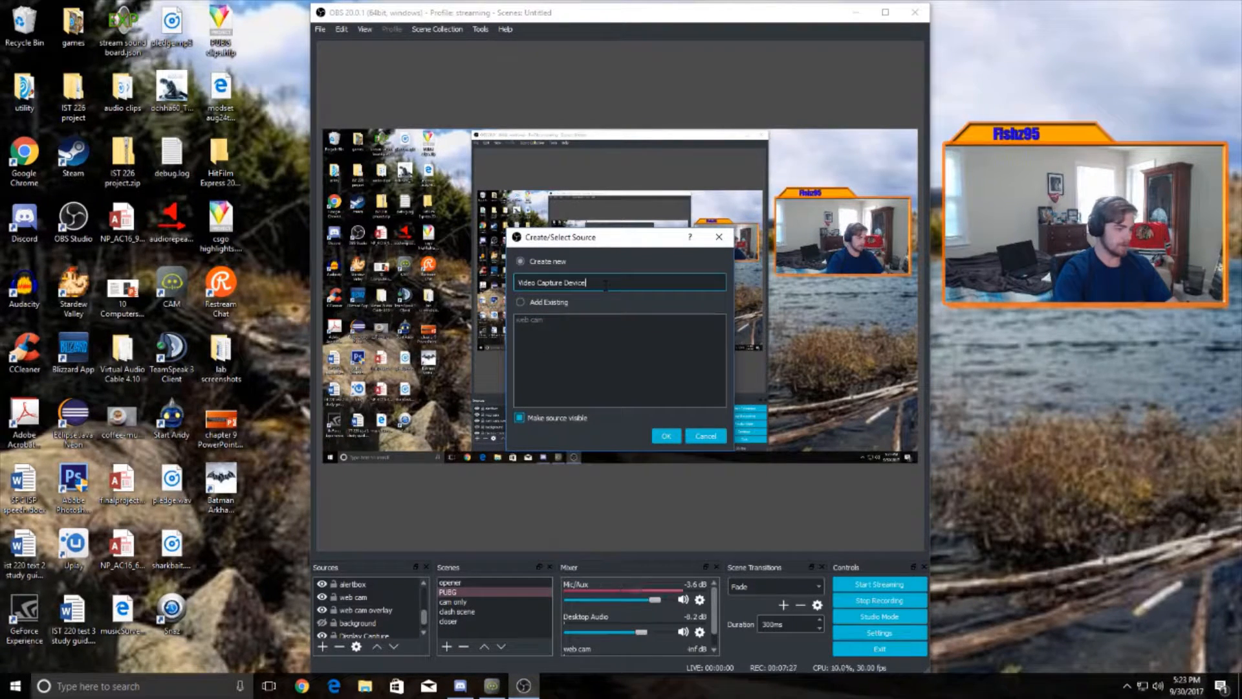
pyautogui.moveTo(605, 283); pyautogui.dragTo(521, 284)
pyautogui.press('BackSpace')
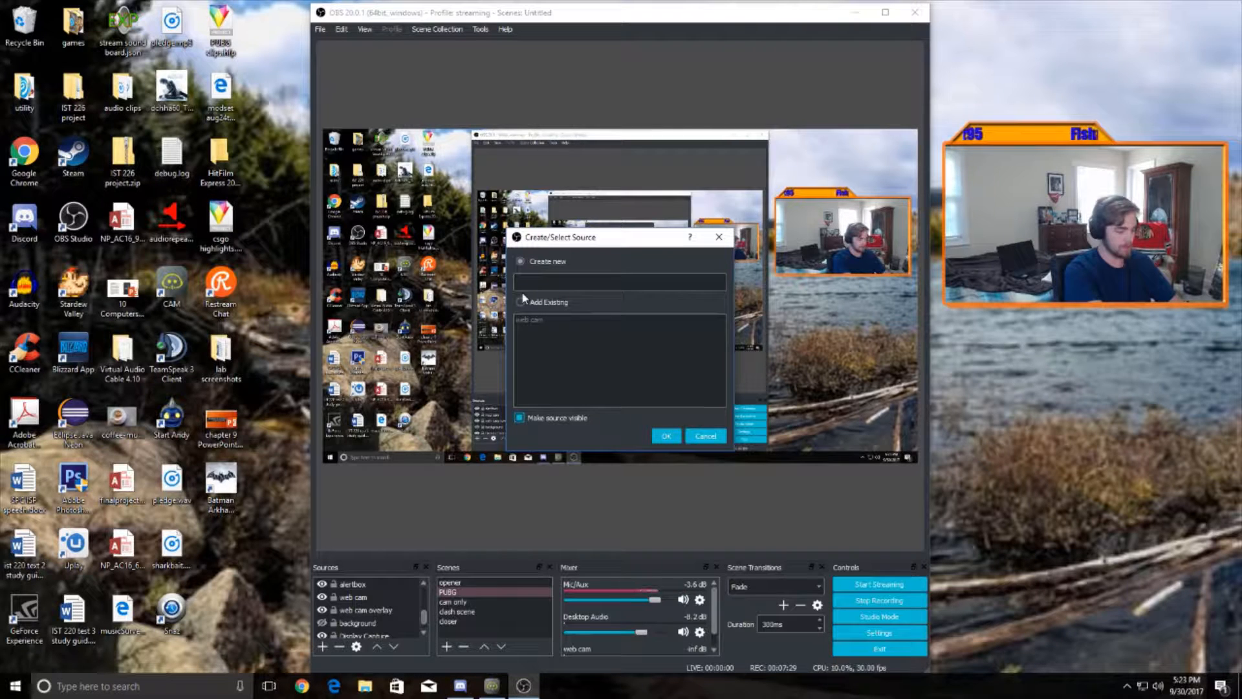
pyautogui.write('web cam 2')
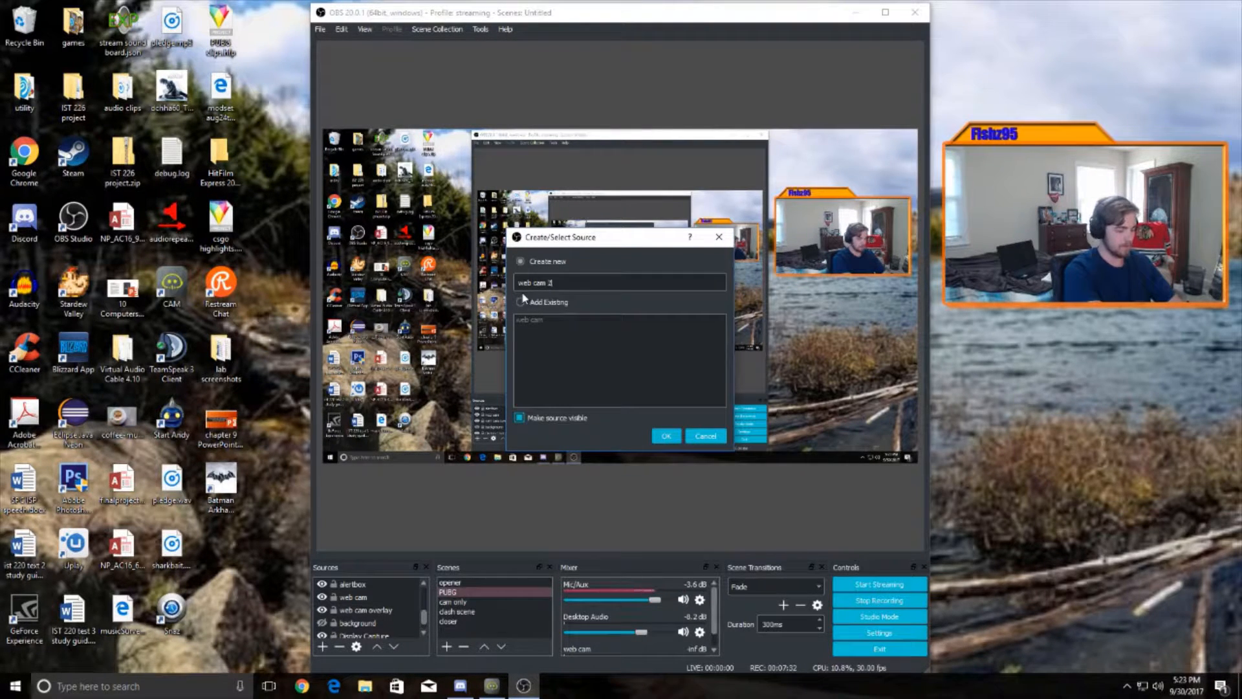
pyautogui.press('Return')
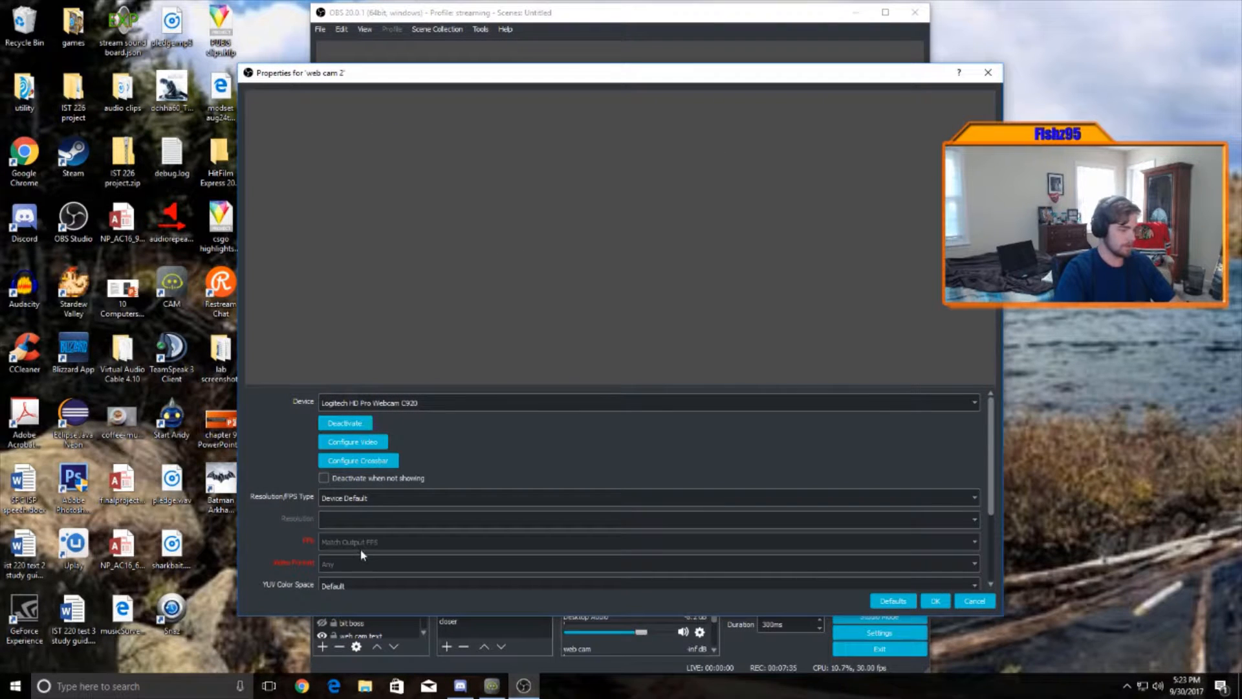
# Check the capture devices offered for web cam 2, pick Logitech HD Pro Webcam C920, and cancel its properties
pyautogui.click(446, 402)
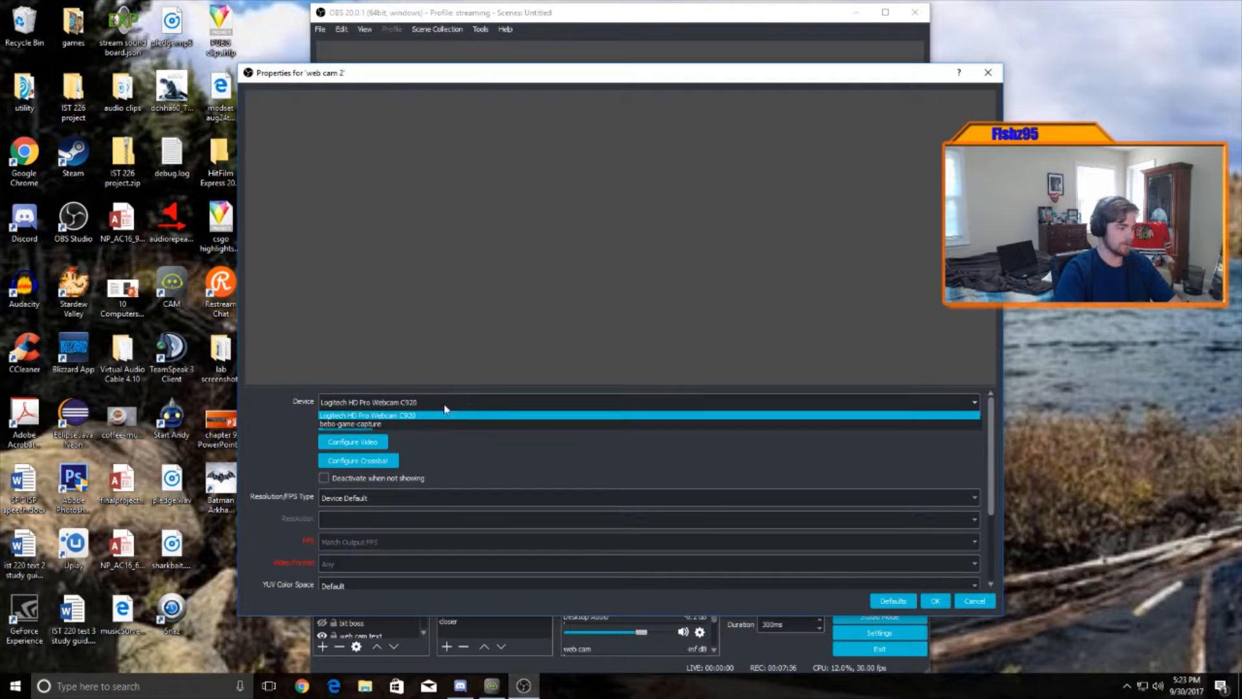
pyautogui.click(402, 415)
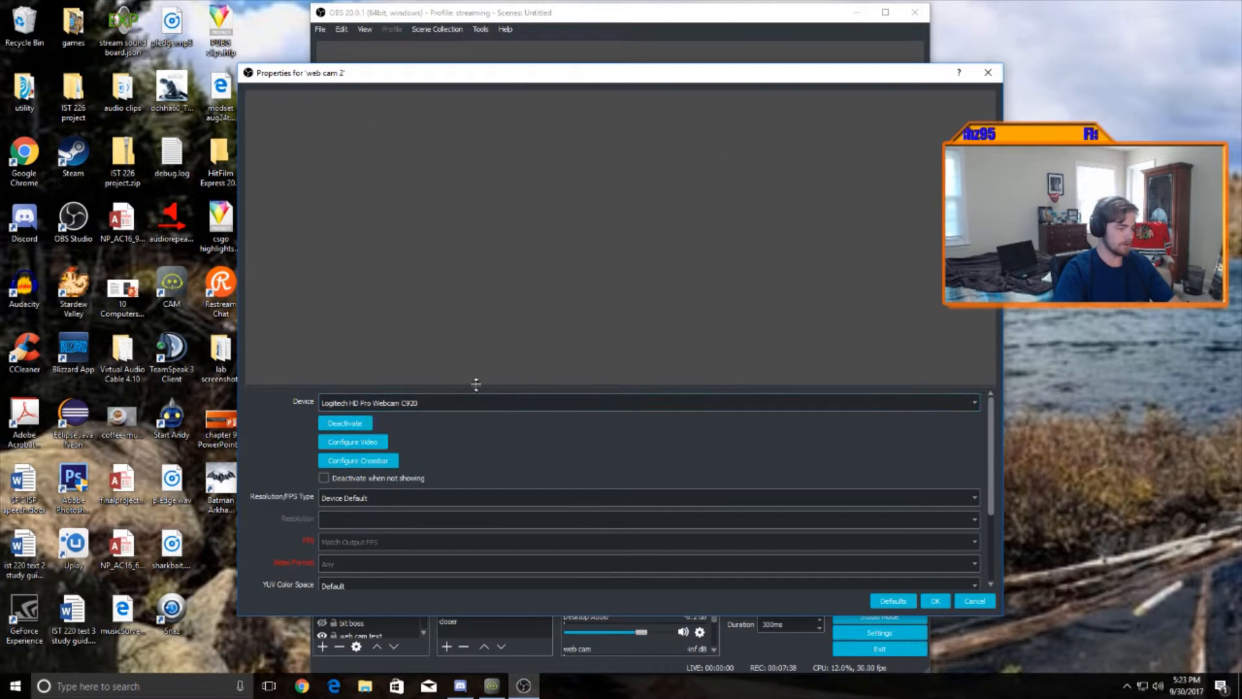
pyautogui.click(976, 602)
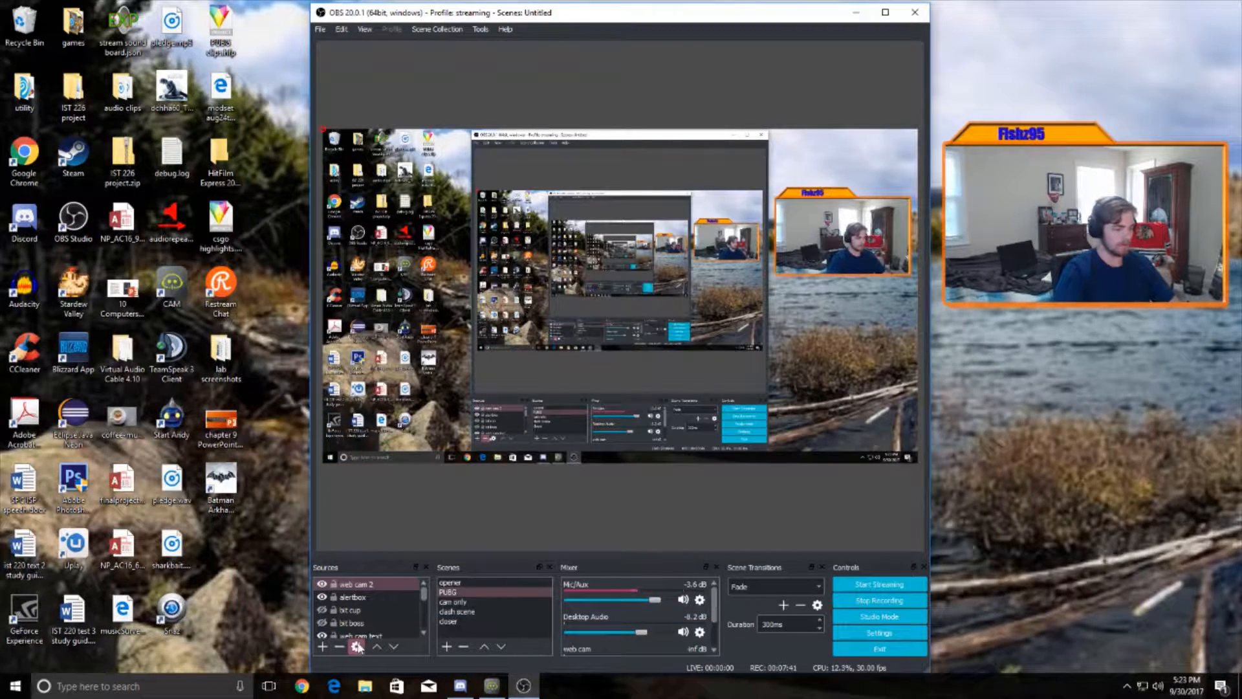
# Remove the web cam 2 source from the PUBG scene
pyautogui.click(339, 647)
pyautogui.click(660, 363)
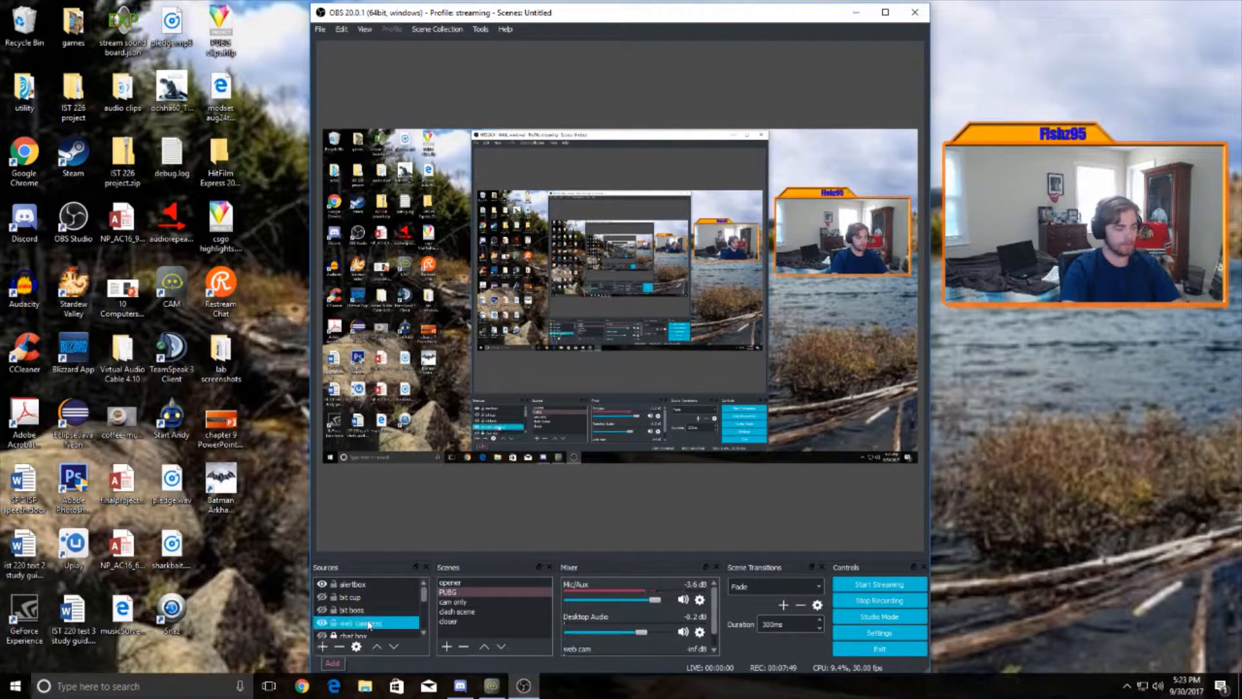
pyautogui.scroll(-3, 372, 621)
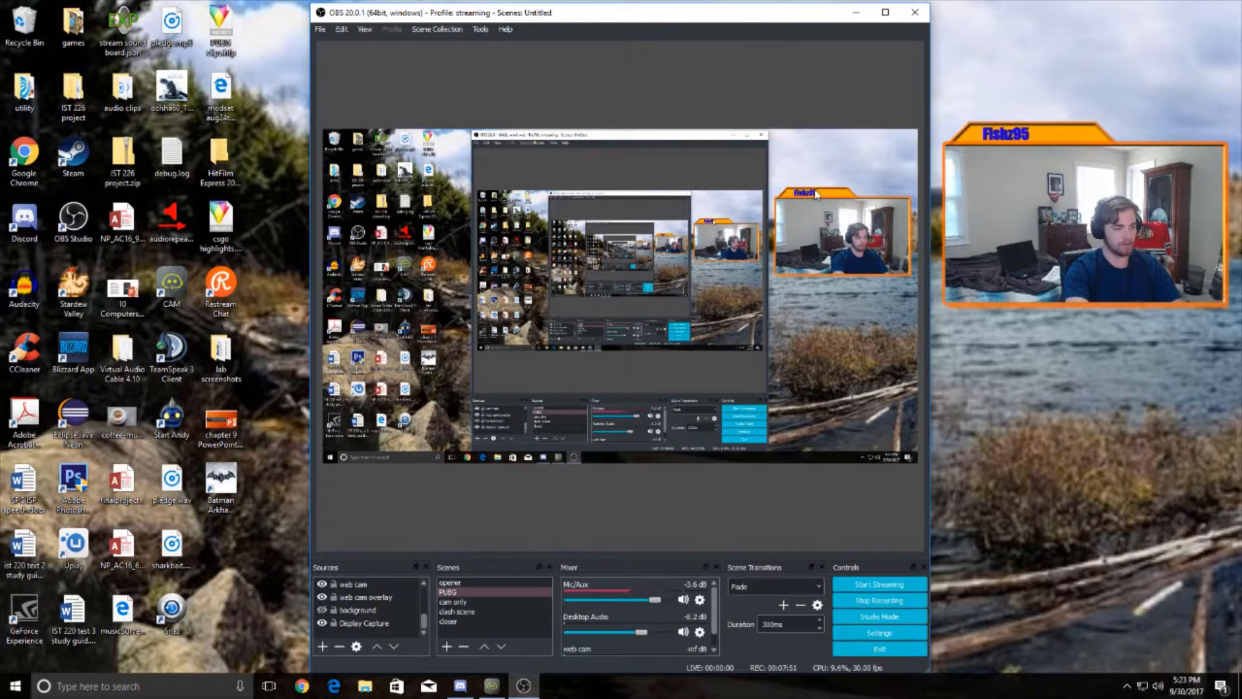
# Add a new Text (GDI+) source to the PUBG scene under its default name, with default text properties
pyautogui.click(322, 645)
pyautogui.click(373, 596)
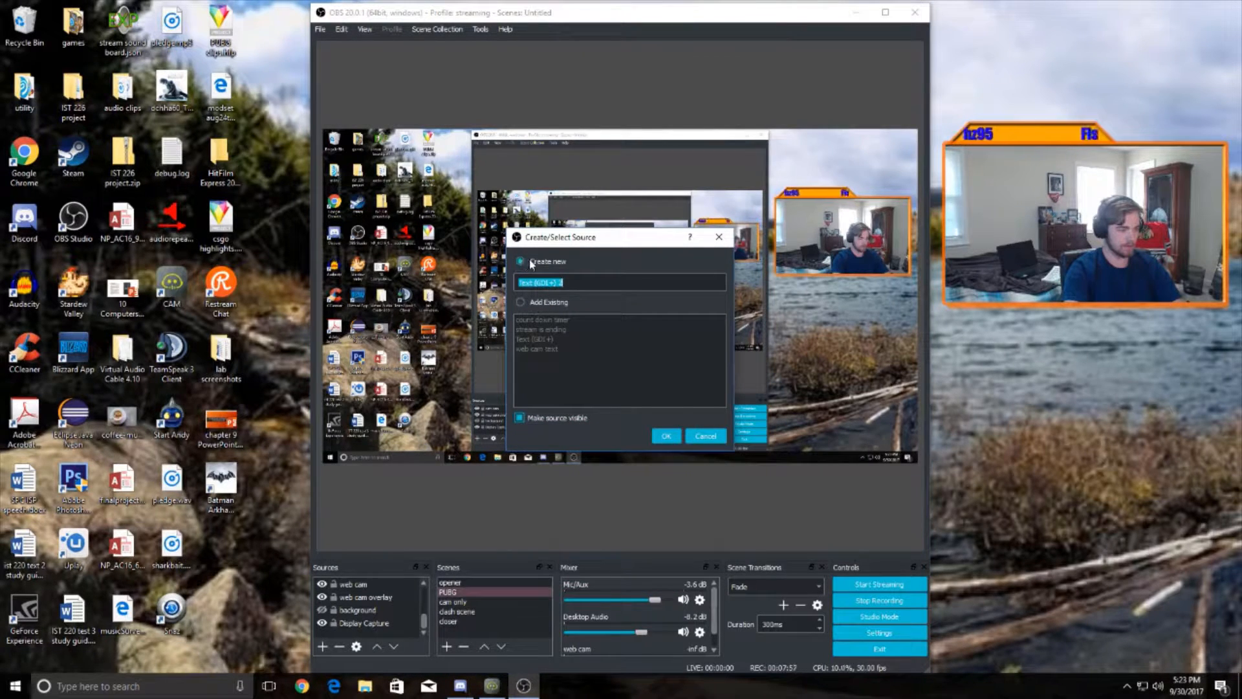
pyautogui.click(664, 435)
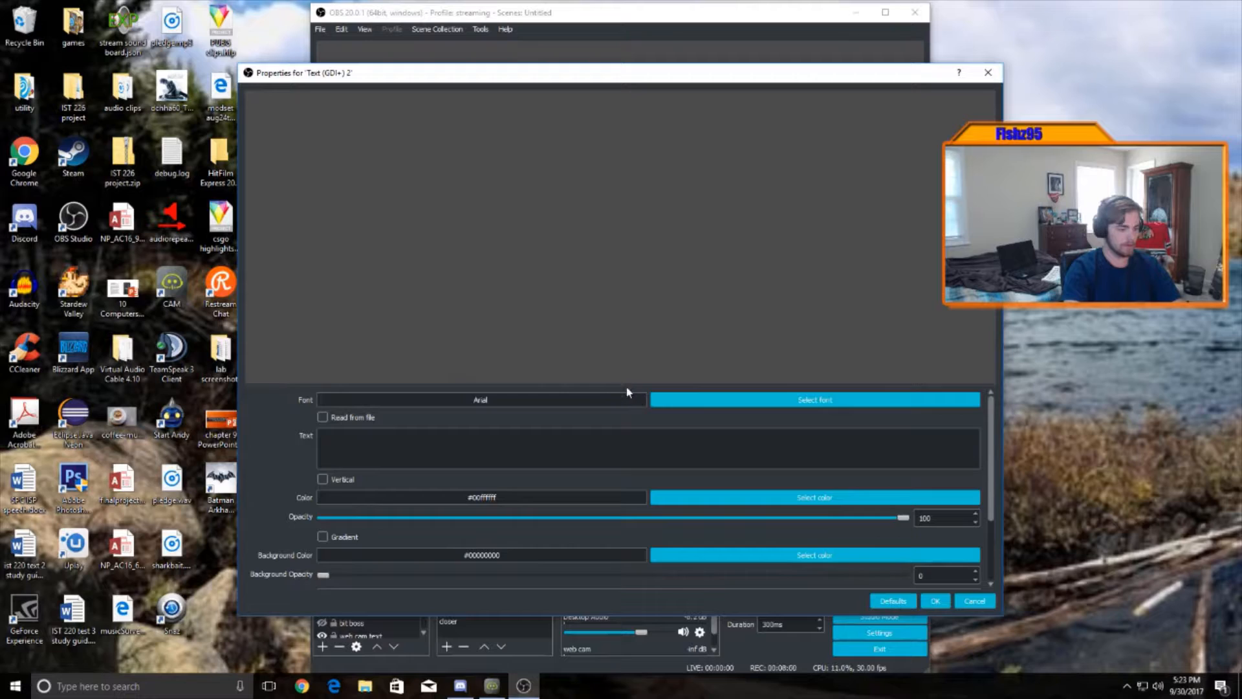
pyautogui.click(936, 601)
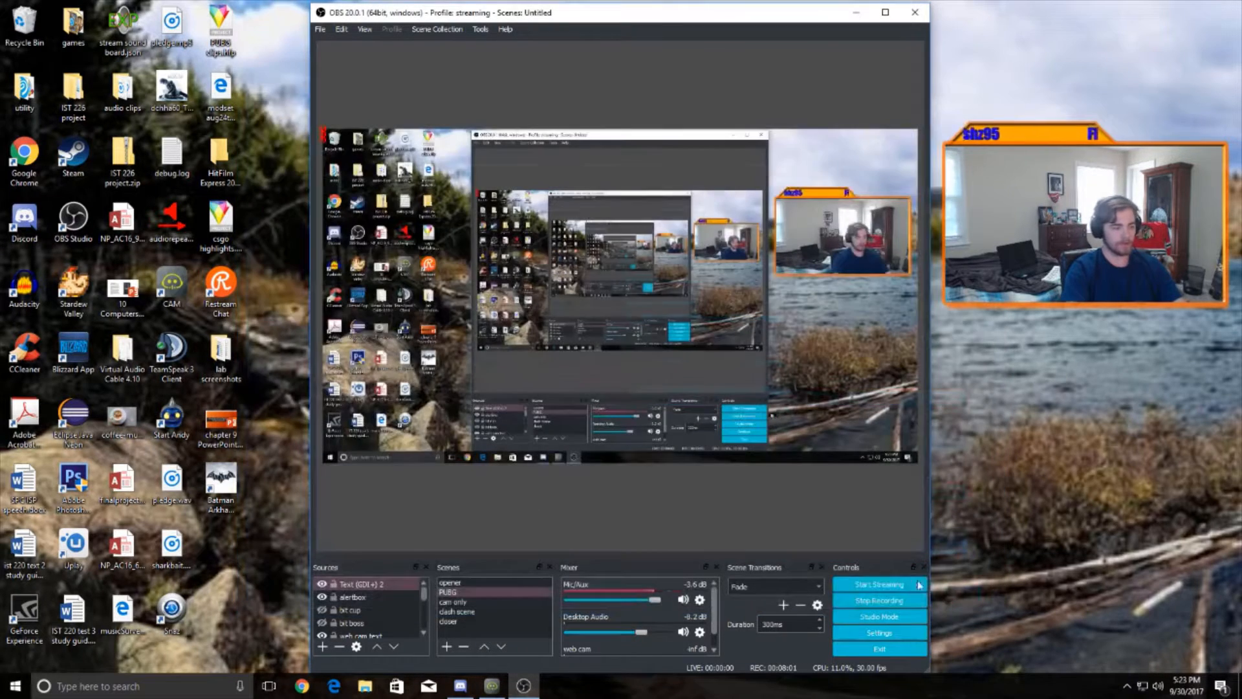
# Review the properties of the Text (GDI+) 2 source and close them unchanged
pyautogui.click(372, 585)
pyautogui.rightClick(372, 585)
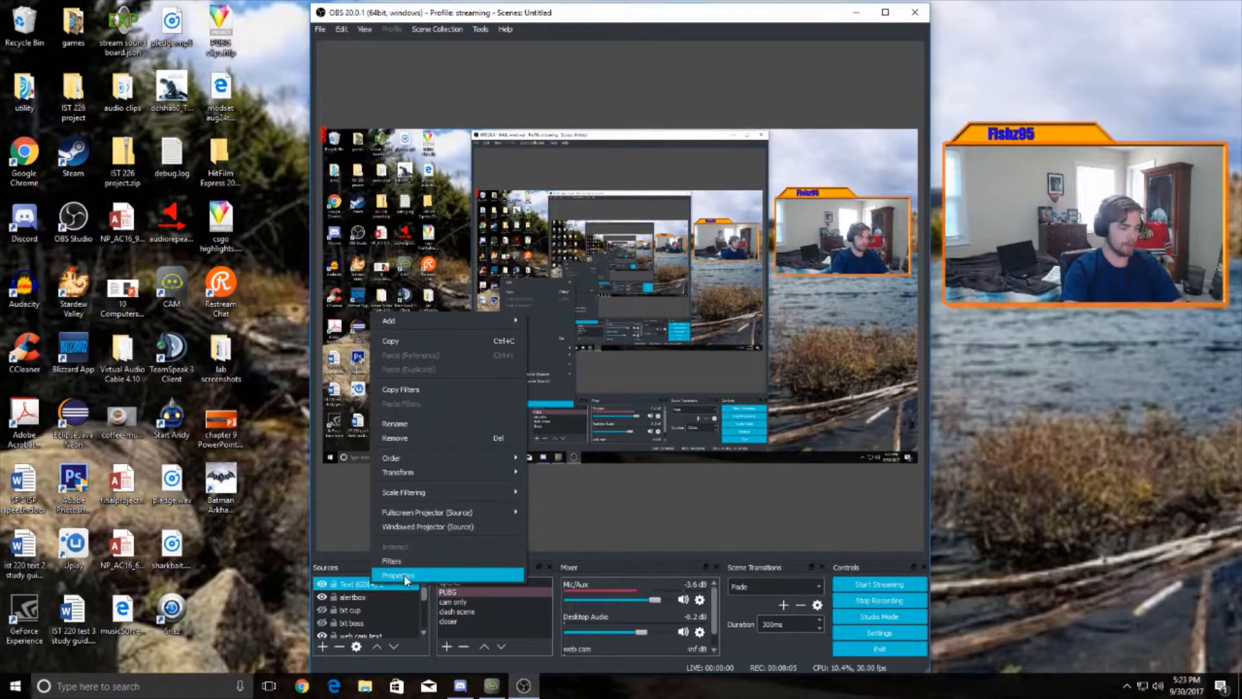
pyautogui.click(405, 575)
pyautogui.click(985, 74)
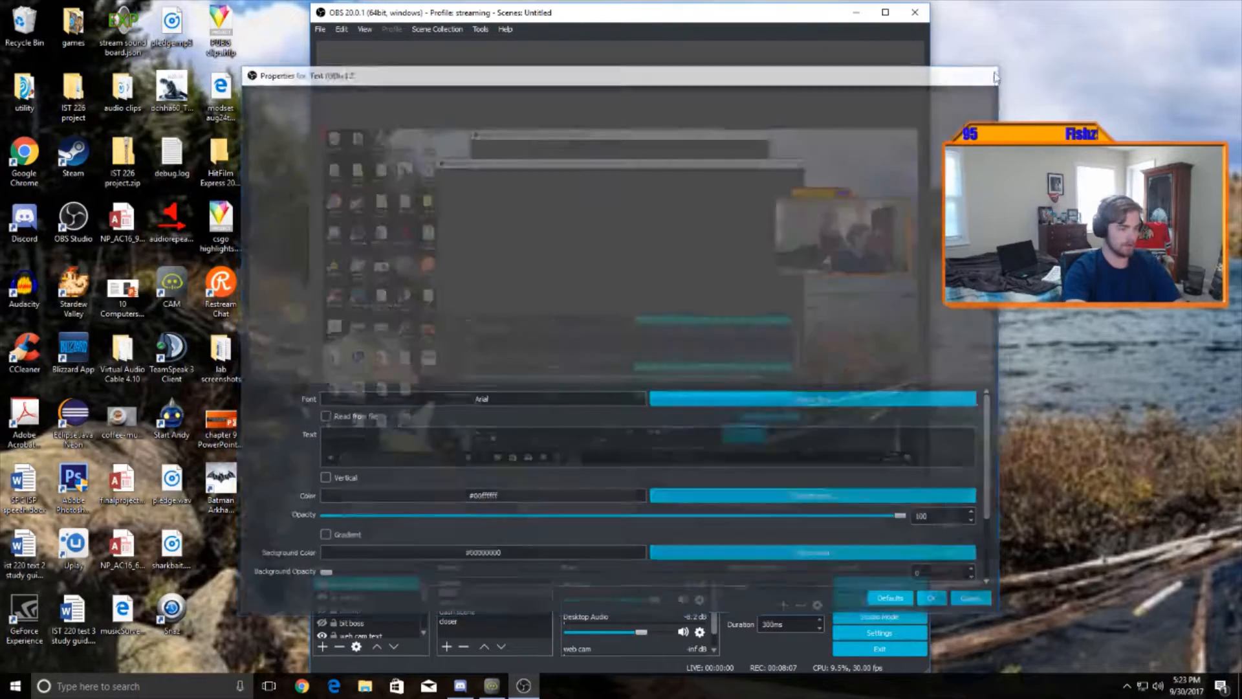
# Add a Scroll filter to the Text (GDI+) 2 source with a horizontal speed of 4.00
pyautogui.rightClick(382, 593)
pyautogui.click(407, 558)
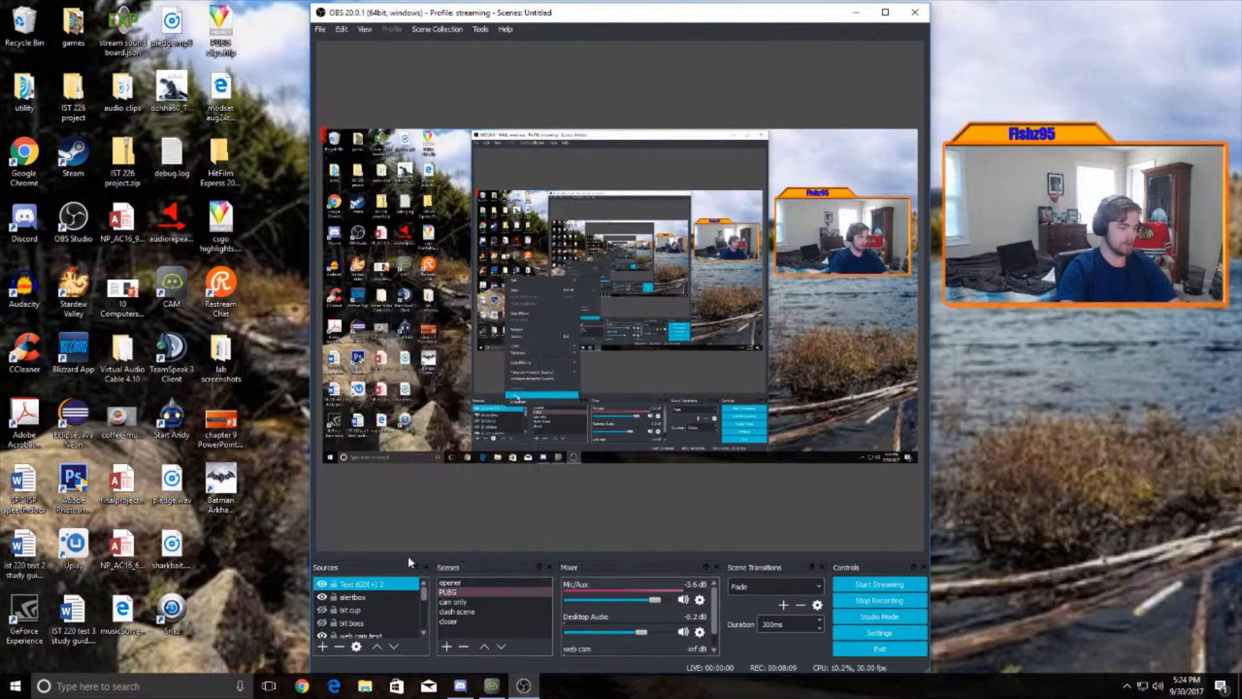
pyautogui.click(356, 569)
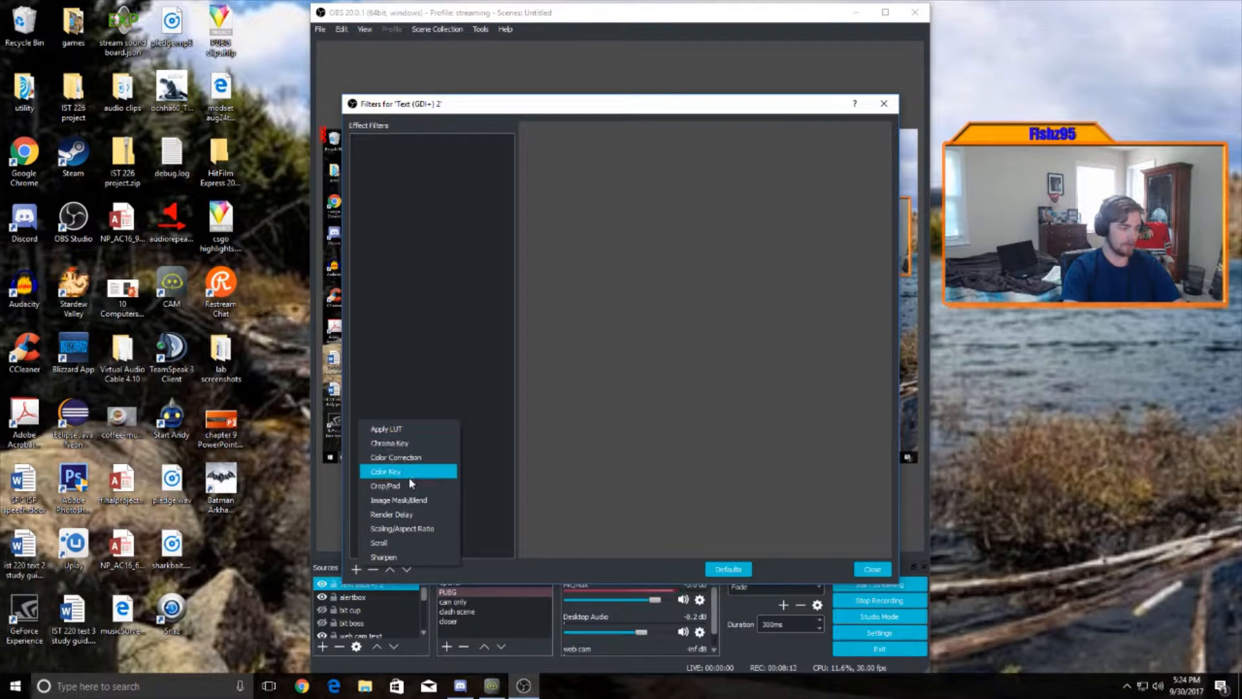
pyautogui.click(395, 543)
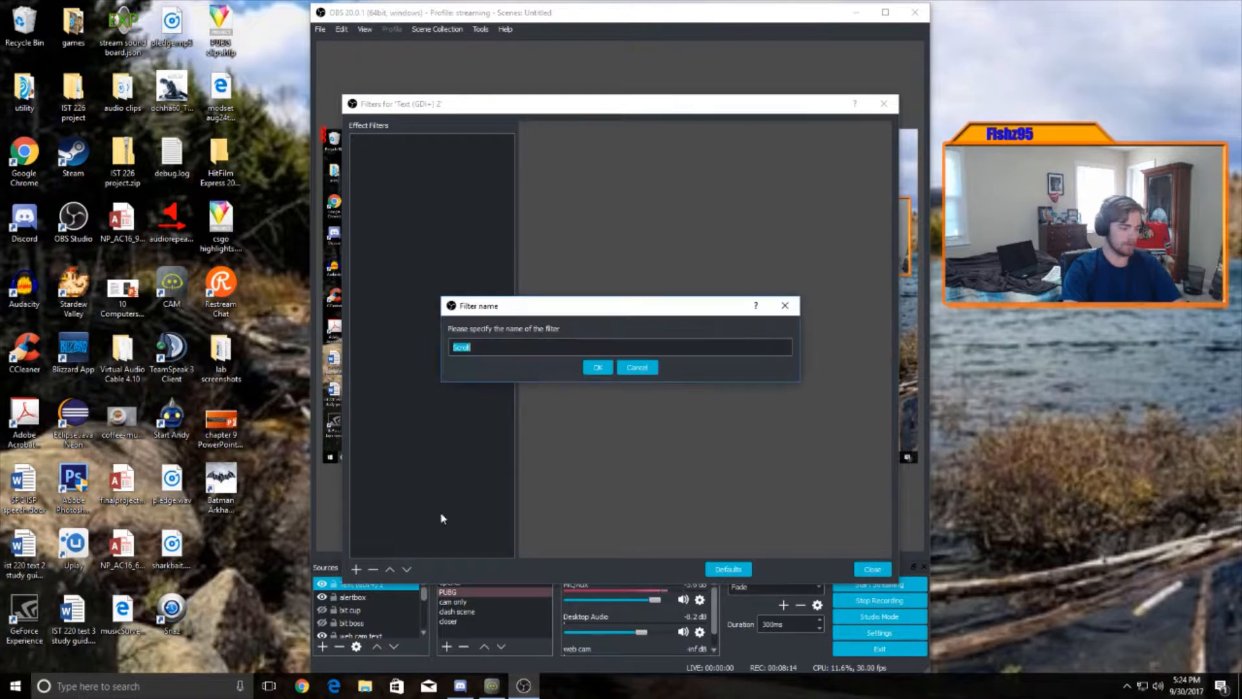
pyautogui.click(596, 368)
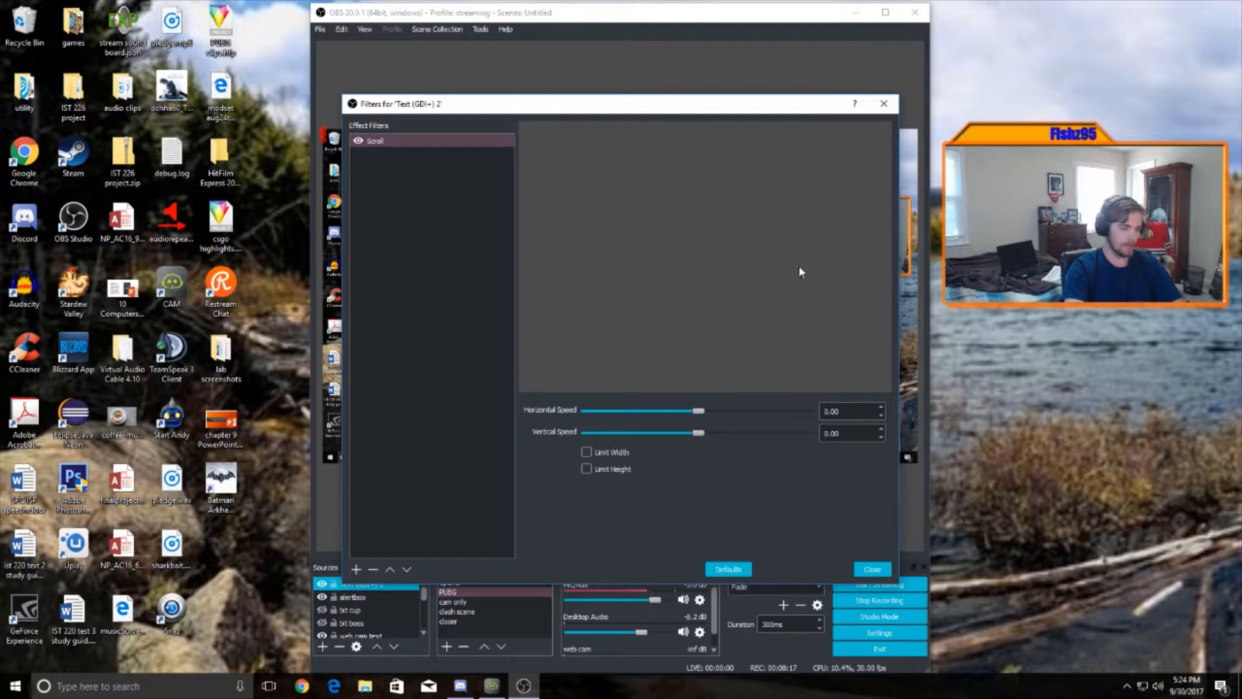
pyautogui.moveTo(653, 409); pyautogui.dragTo(699, 415)
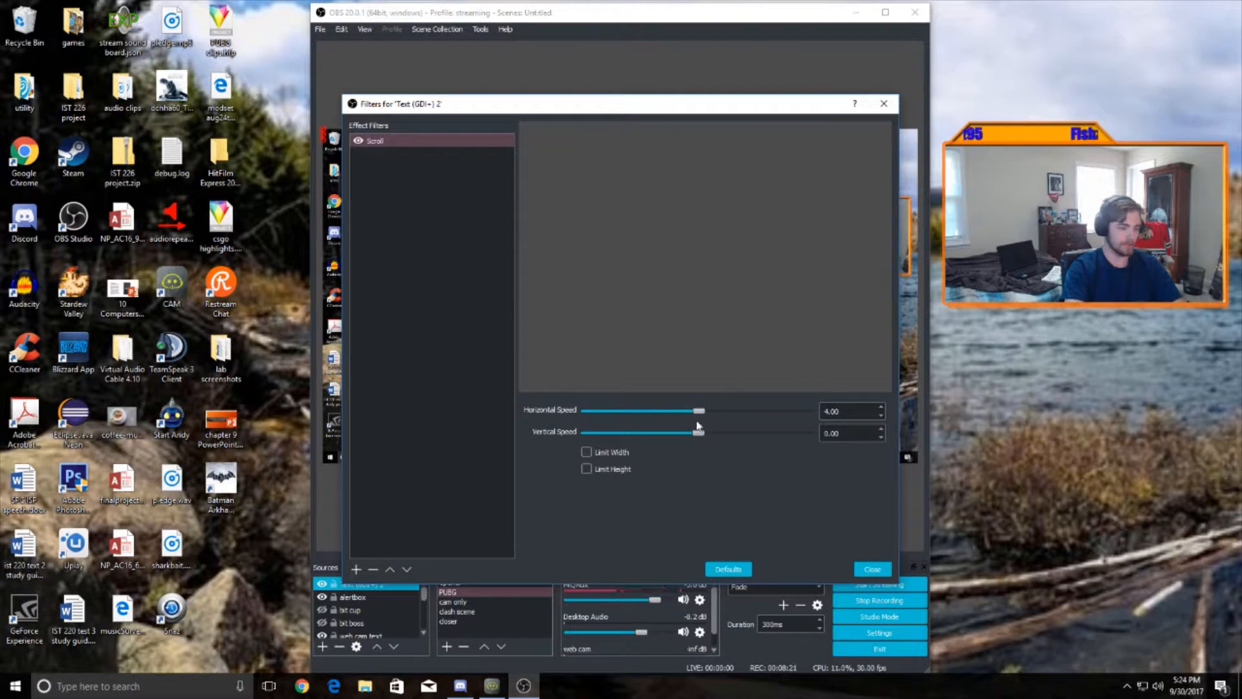
pyautogui.click(872, 569)
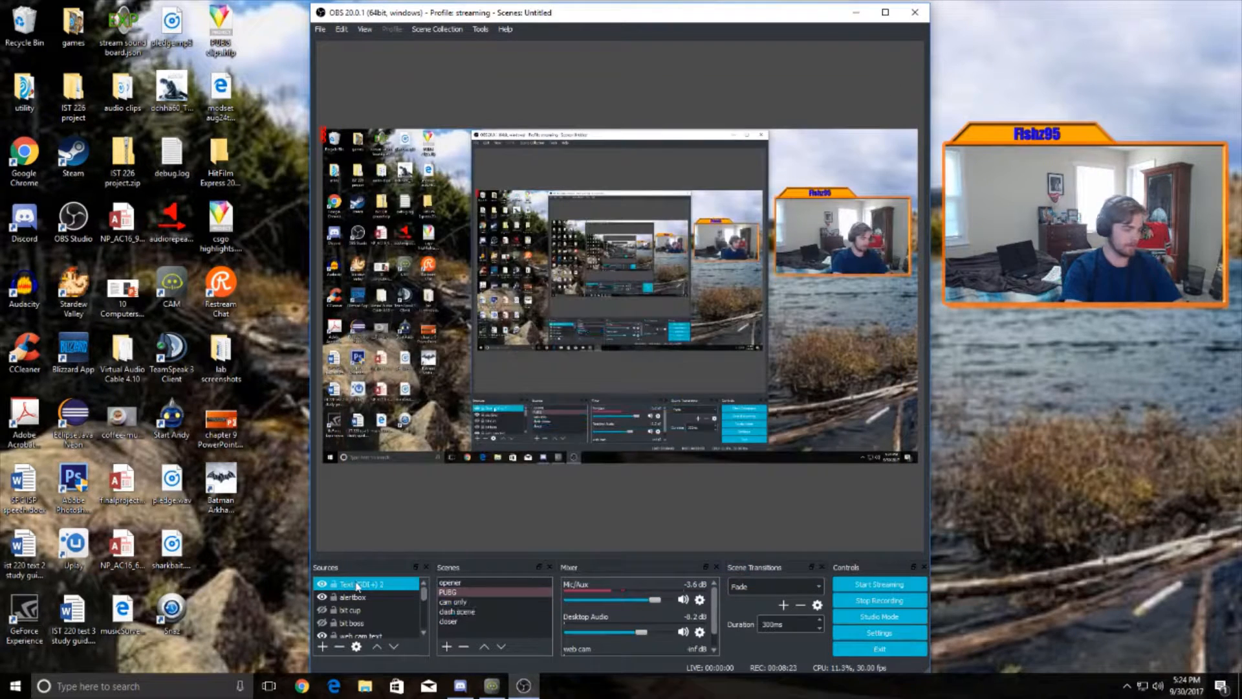
# Remove the Text (GDI+) 2 source from the PUBG scene
pyautogui.click(339, 646)
pyautogui.click(663, 365)
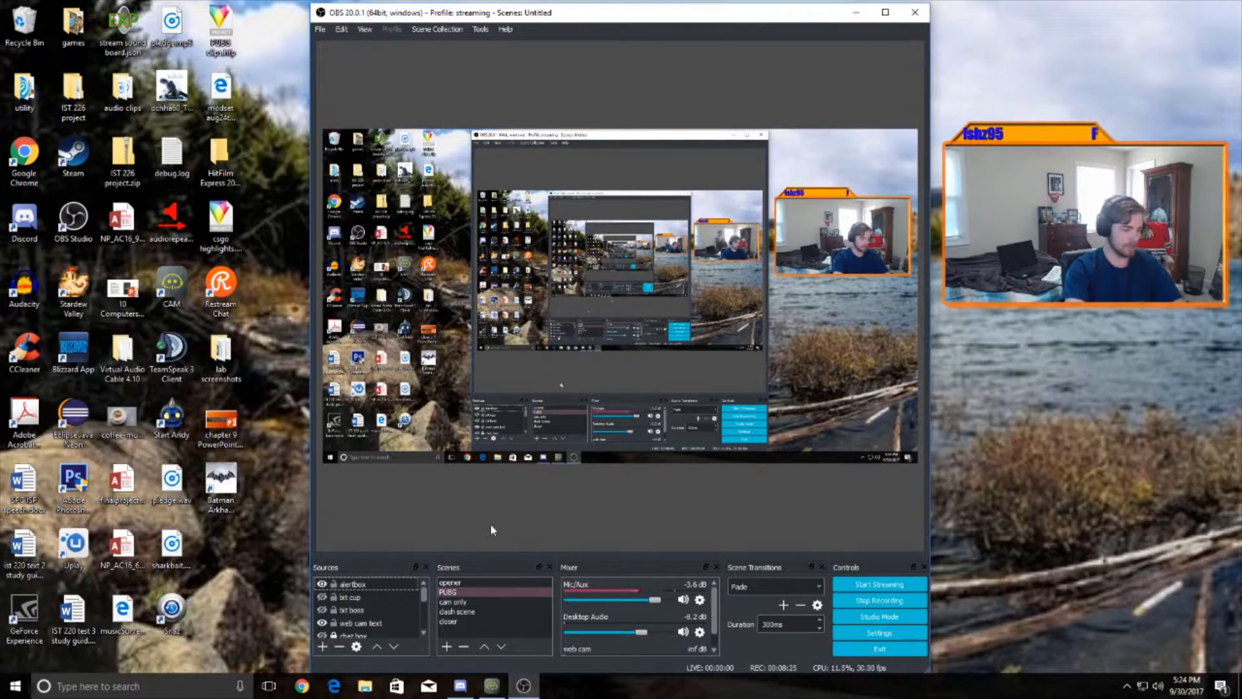
pyautogui.click(333, 611)
pyautogui.click(329, 610)
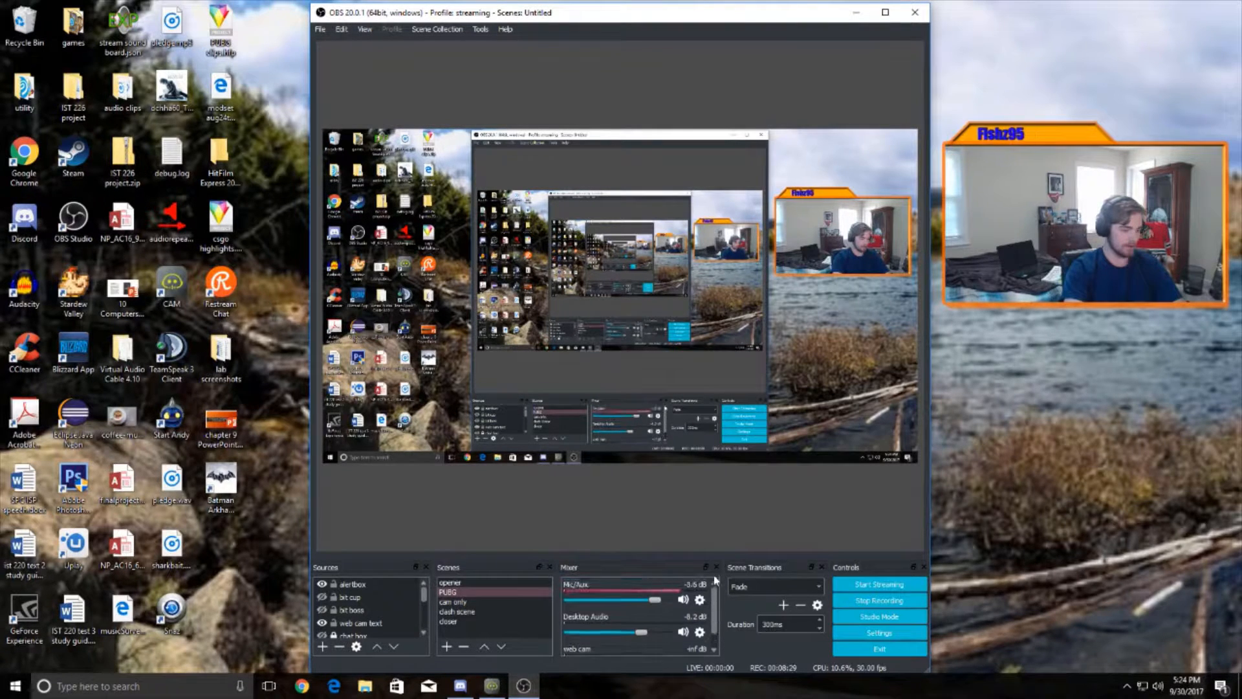
pyautogui.click(463, 602)
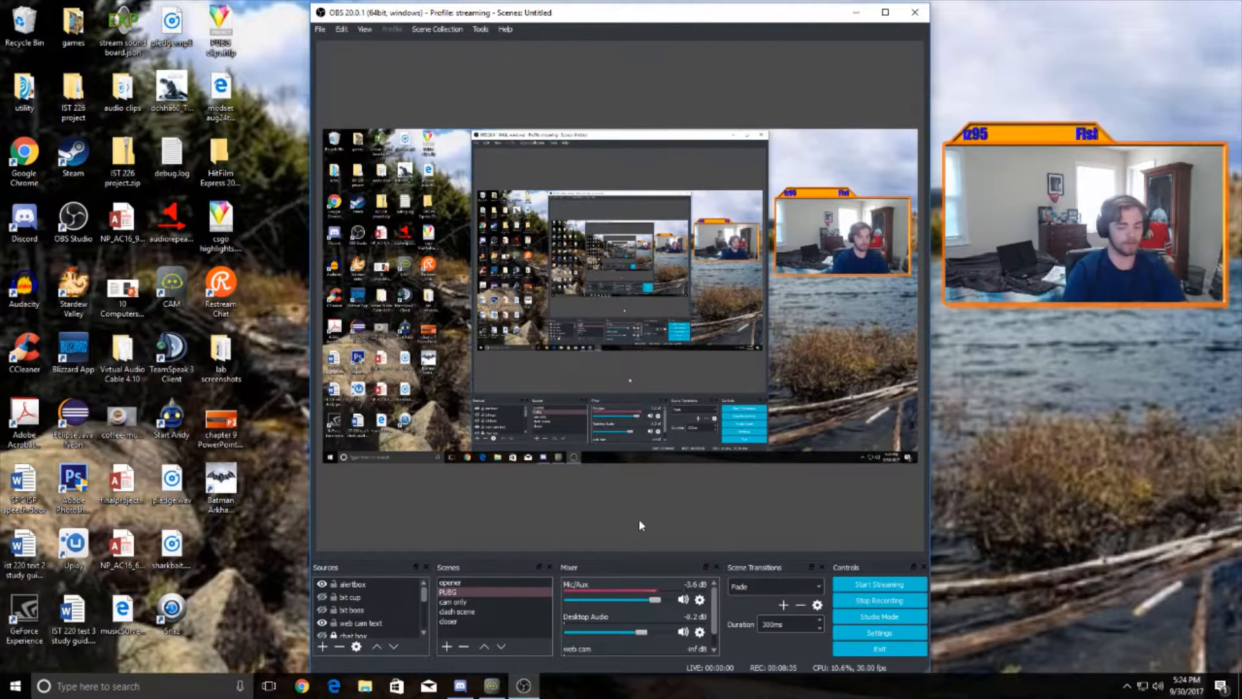
# Review the alertbox source's browser properties, including its URL, width, height and FPS
pyautogui.click(363, 597)
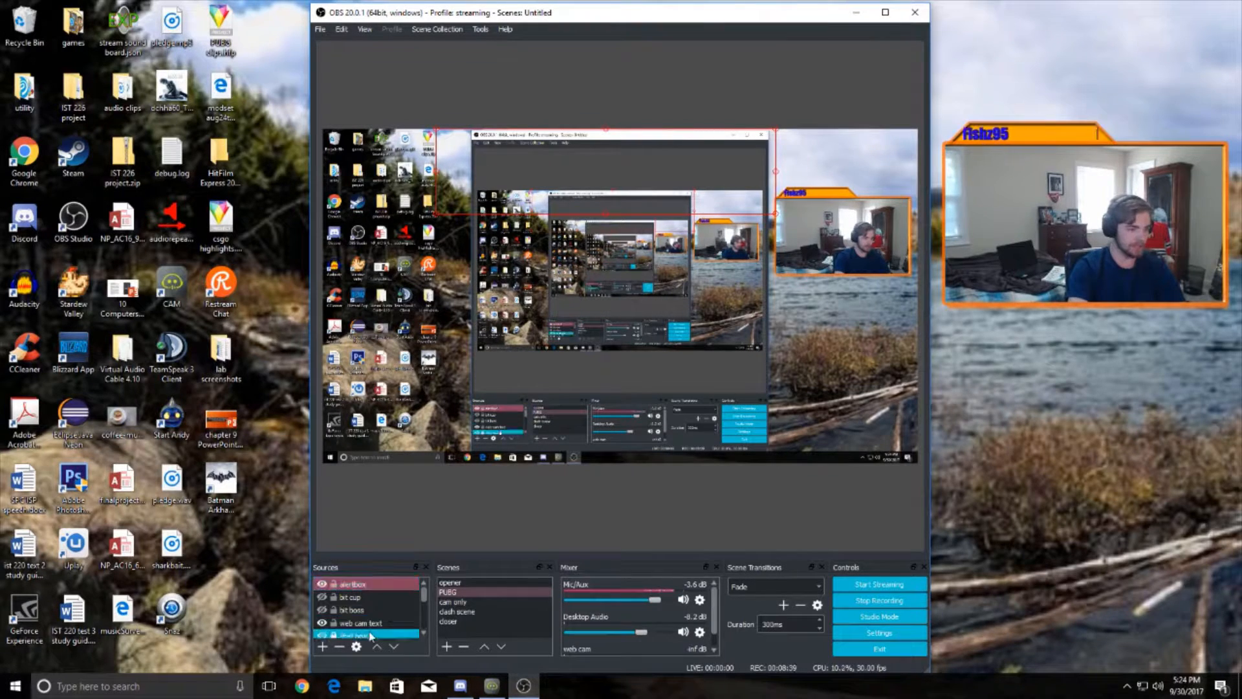
pyautogui.click(376, 612)
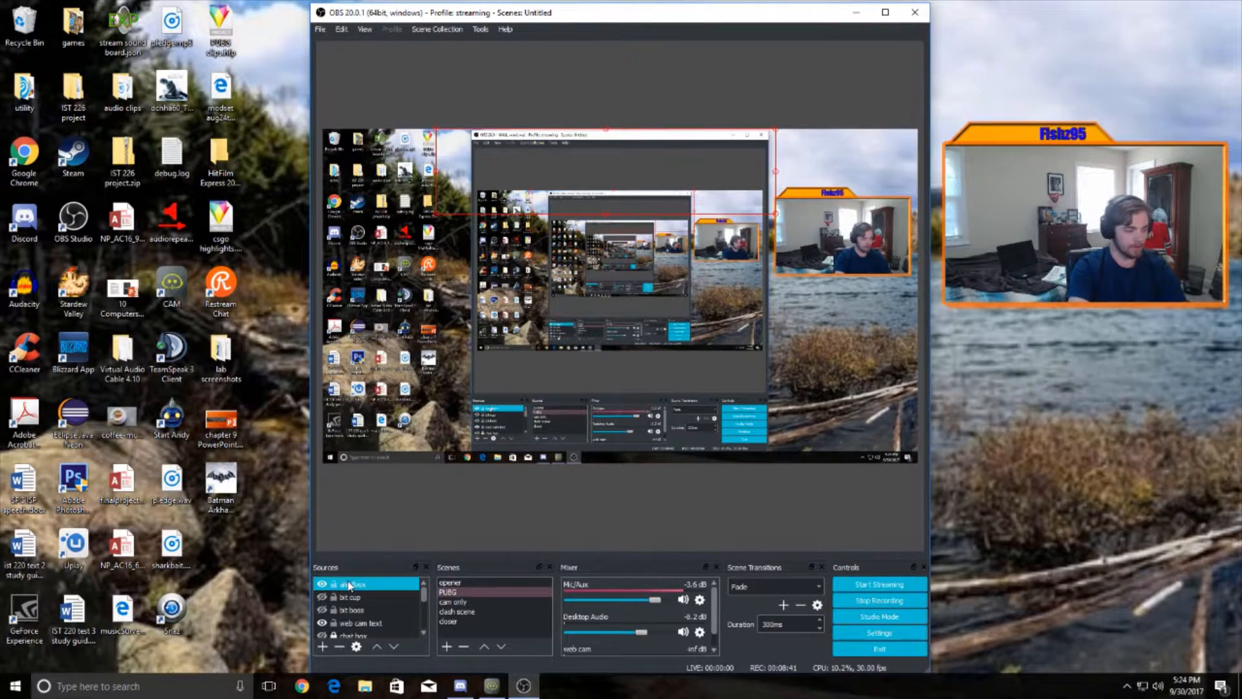
pyautogui.rightClick(351, 583)
pyautogui.click(386, 573)
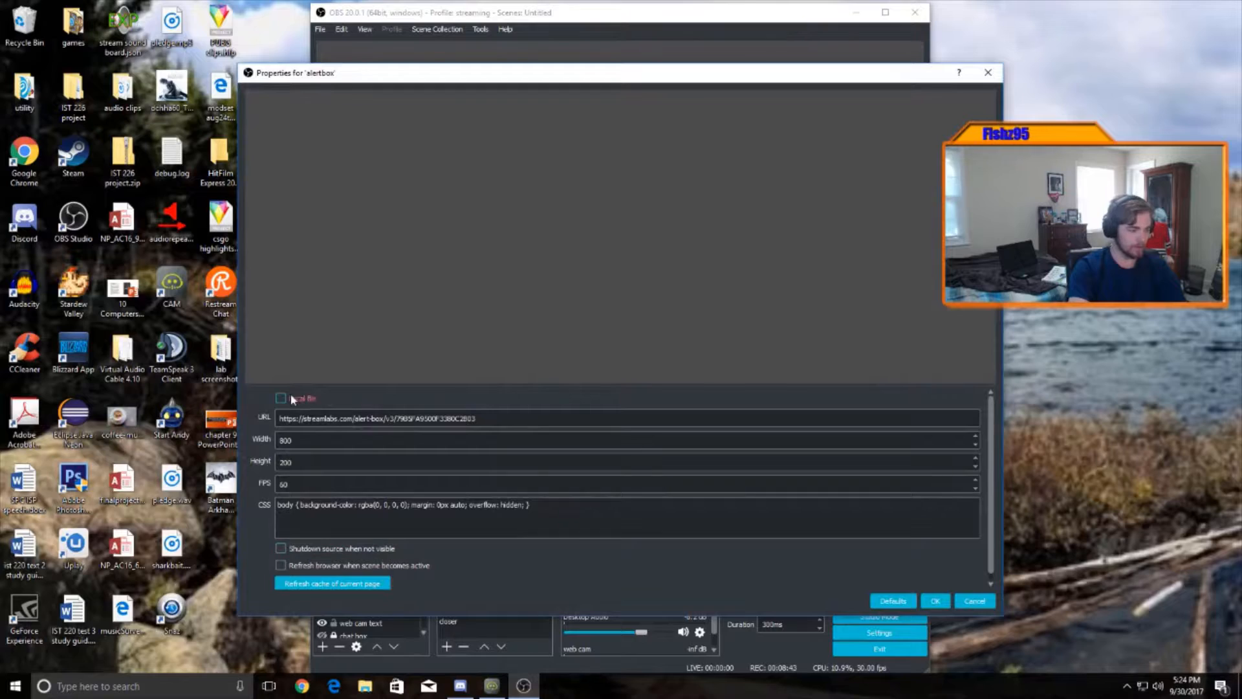
pyautogui.click(937, 603)
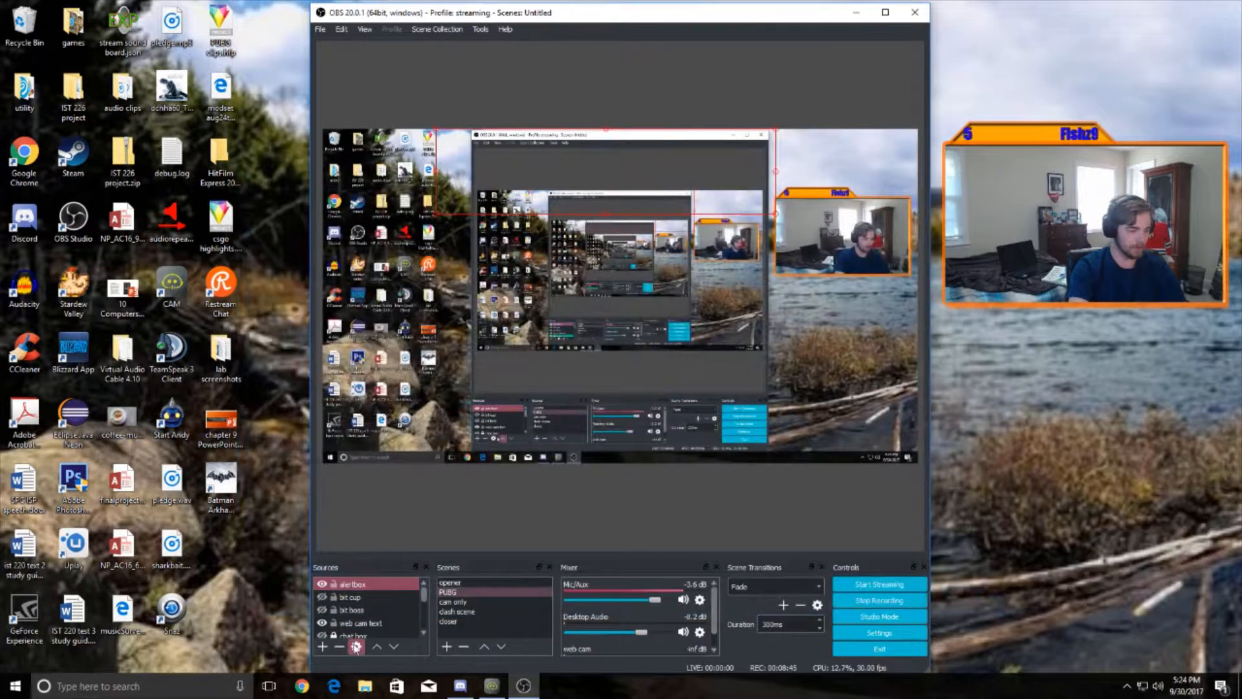
# Add a new browser source named BrowserSource to the PUBG scene, keeping the default obsproject.com URL and size
pyautogui.click(323, 647)
pyautogui.click(389, 479)
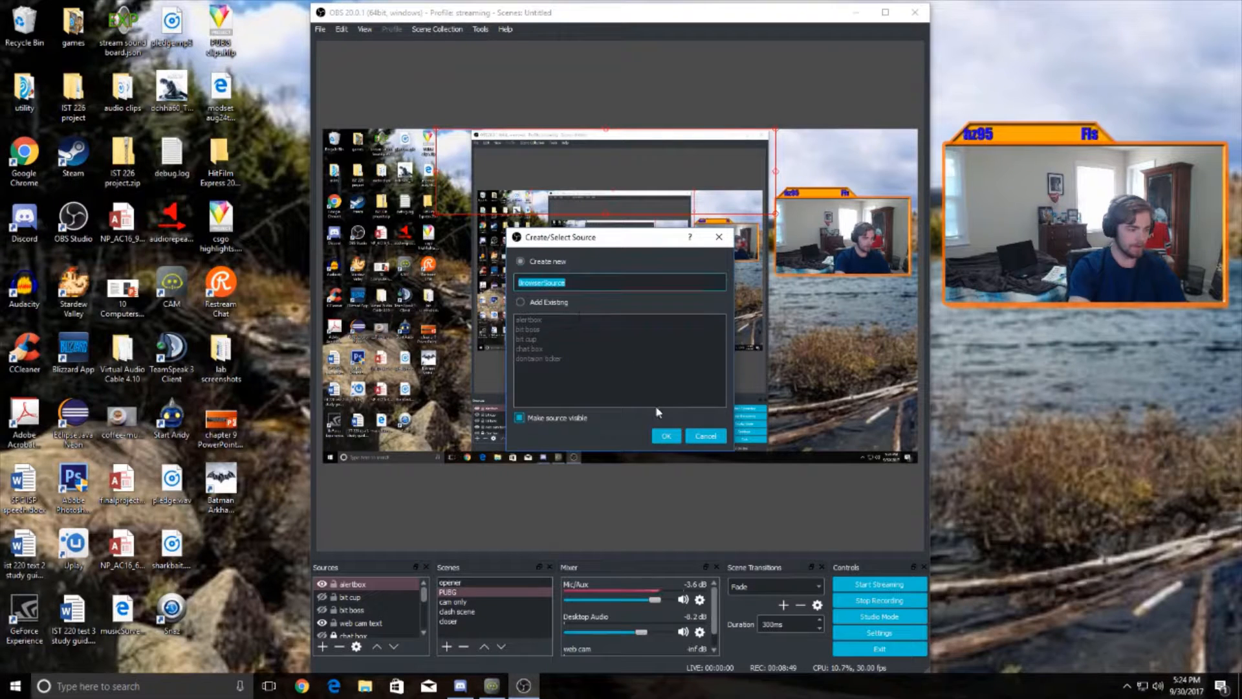
pyautogui.click(664, 436)
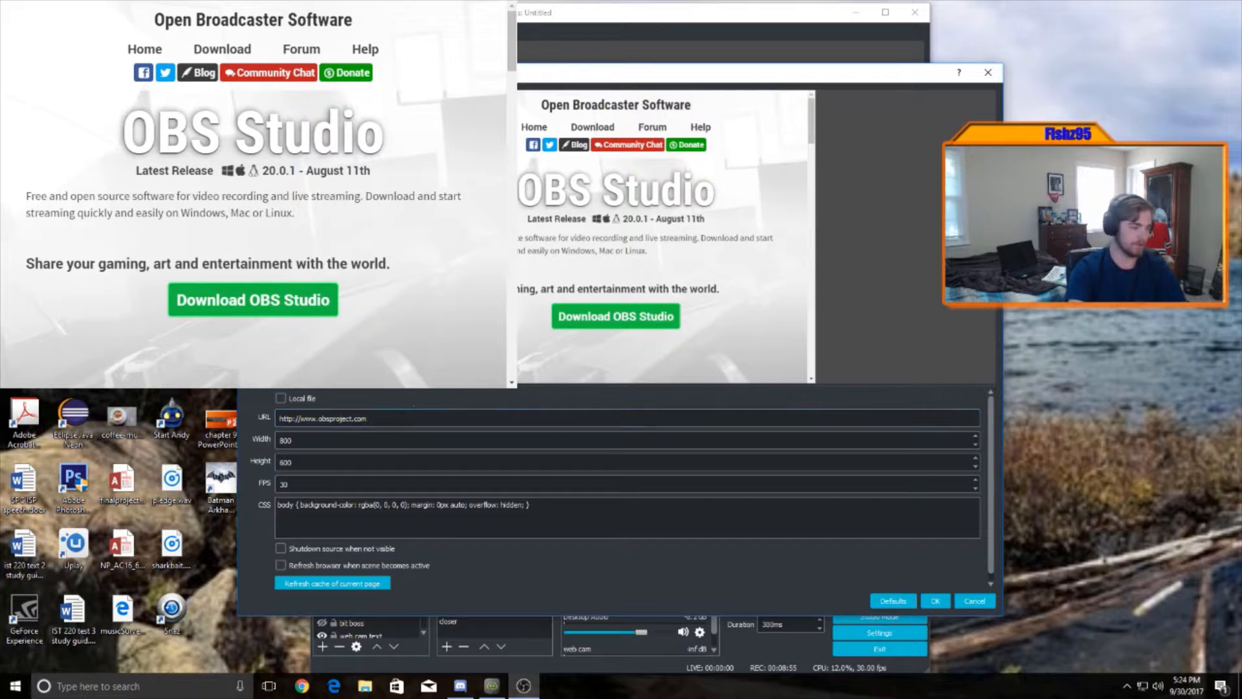
pyautogui.moveTo(402, 418); pyautogui.dragTo(367, 418)
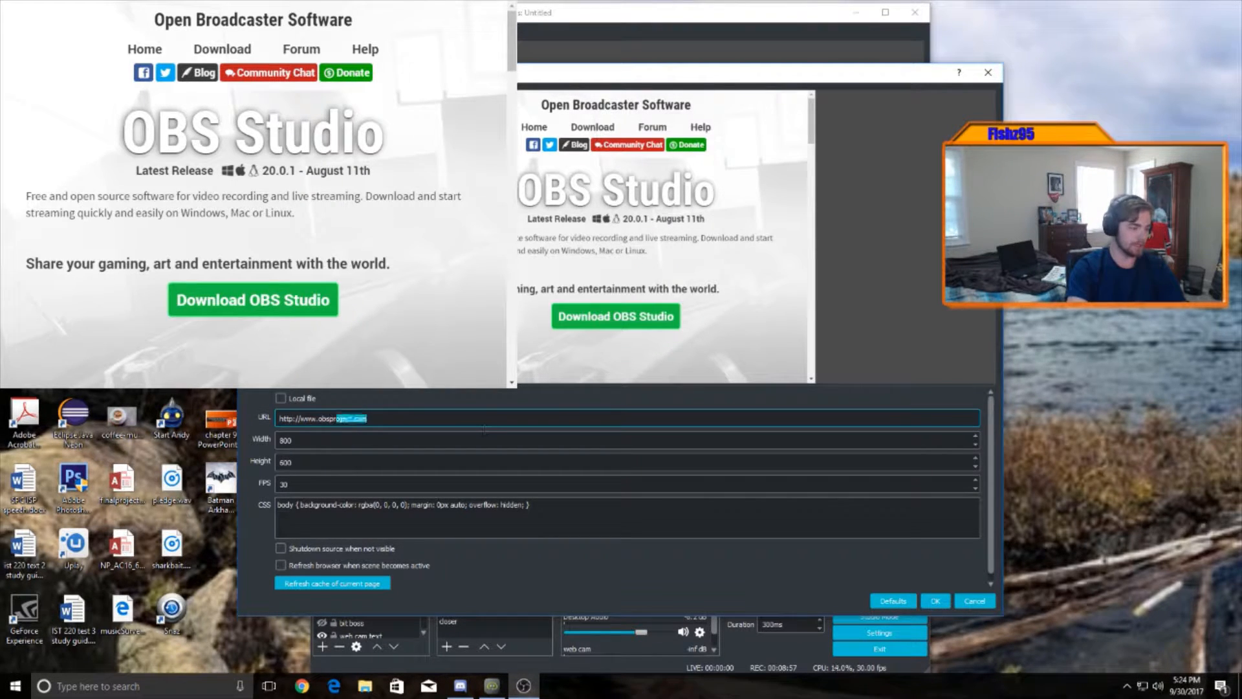
pyautogui.moveTo(563, 412); pyautogui.dragTo(367, 418)
pyautogui.click(315, 440)
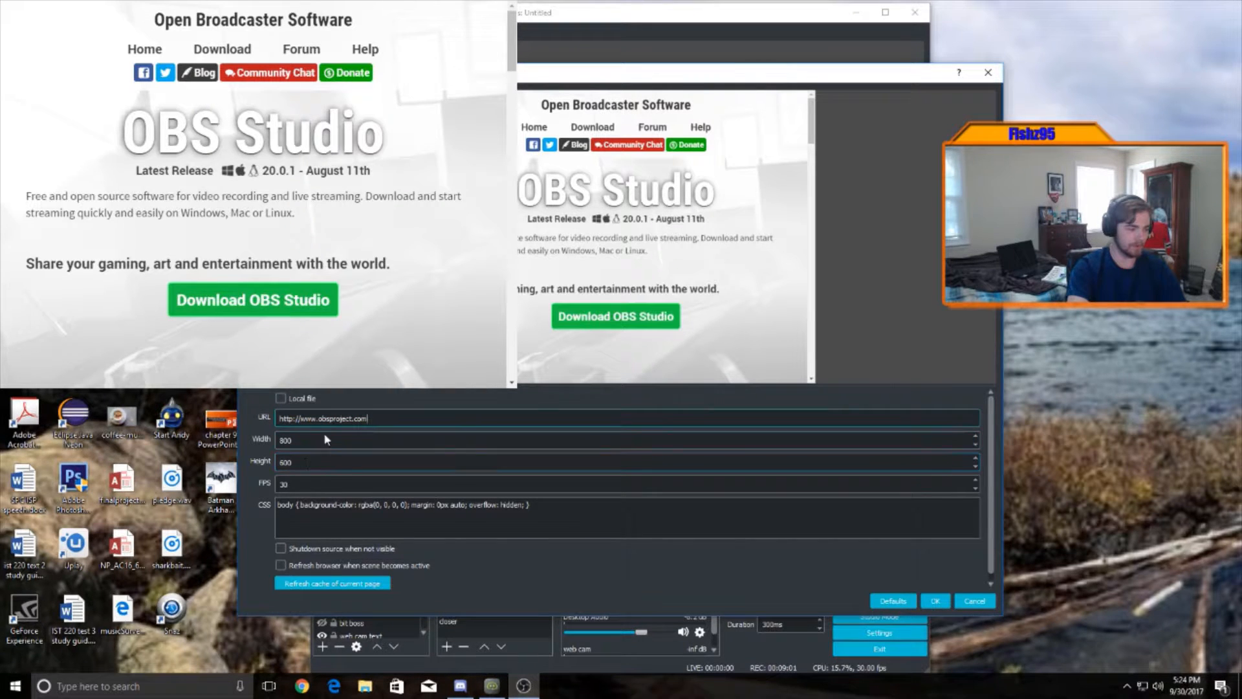
pyautogui.click(936, 601)
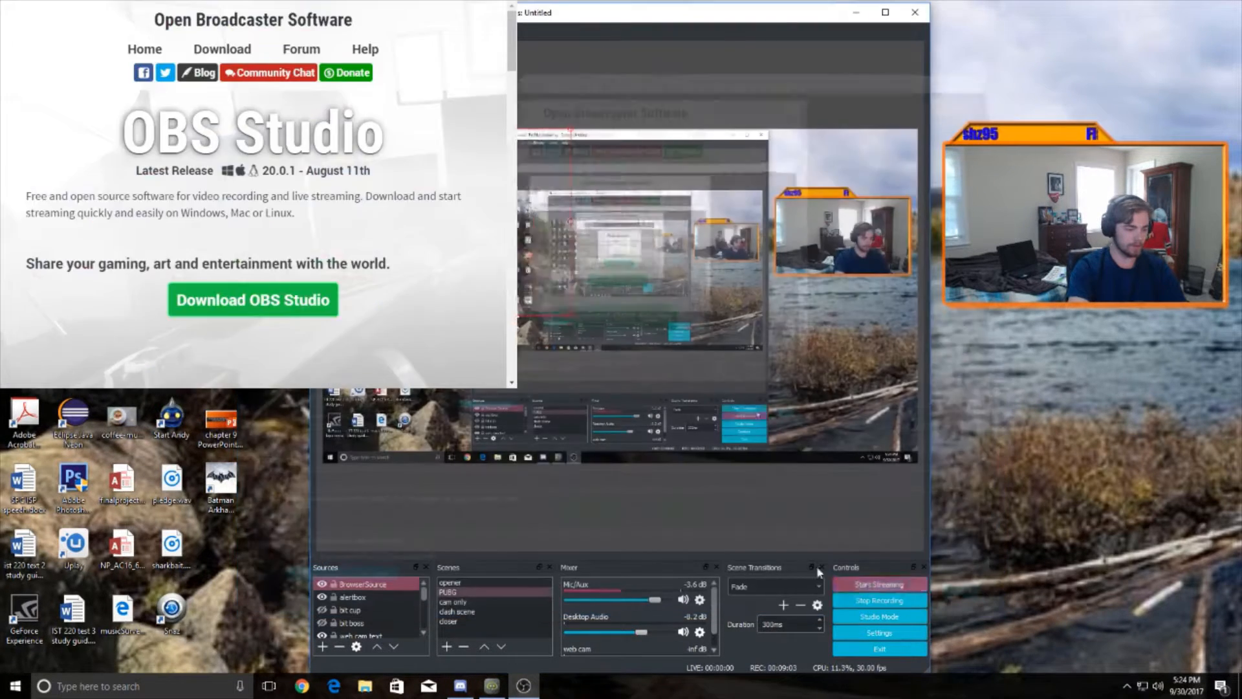
# Remove the new BrowserSource from the PUBG scene
pyautogui.click(339, 646)
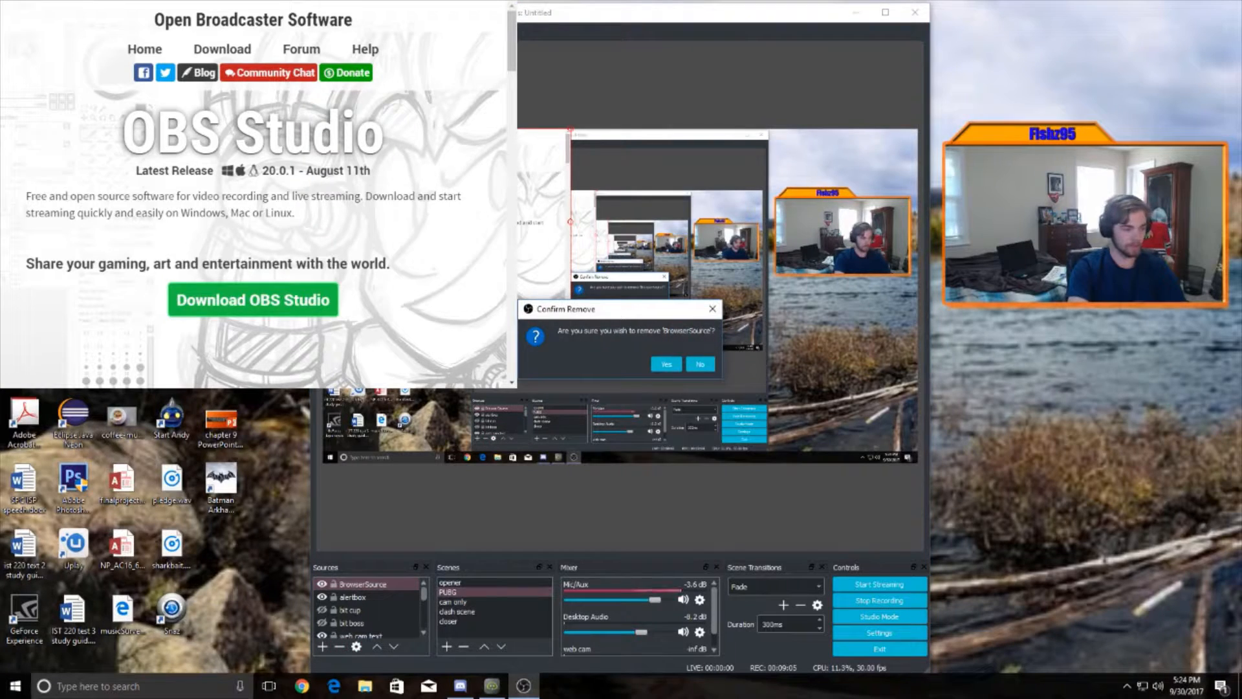
pyautogui.click(660, 366)
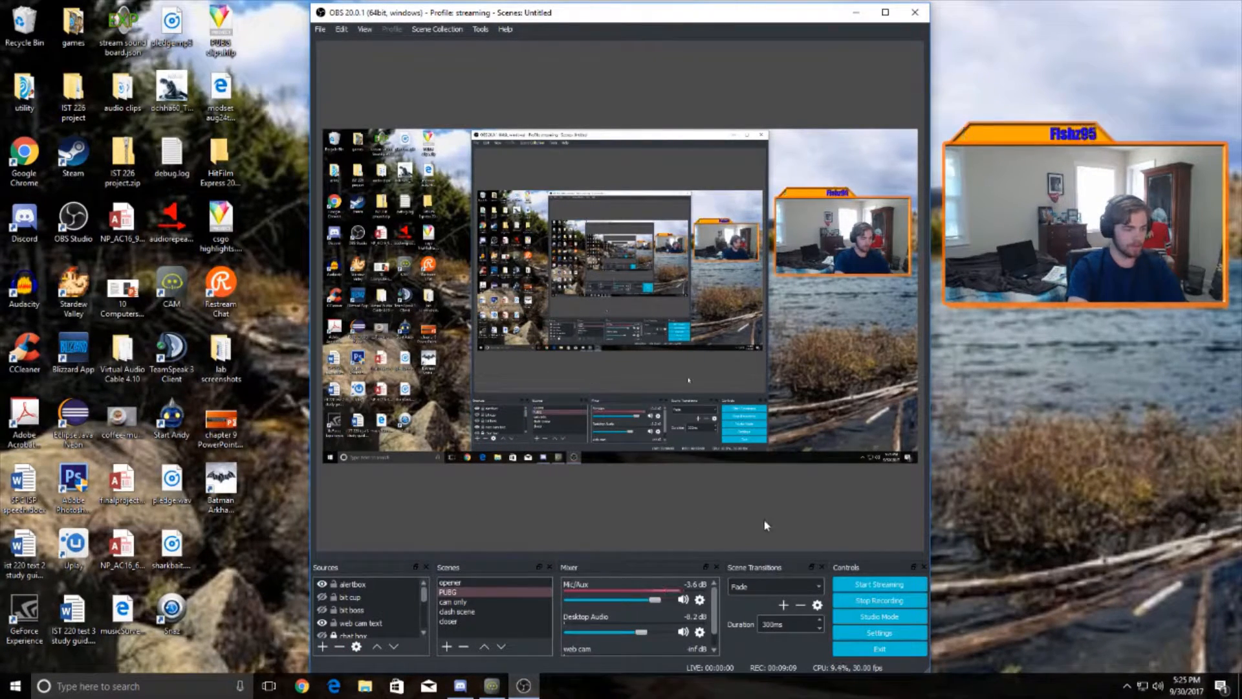
# Review the advanced audio properties for the web cam, Mic/Aux and Desktop Audio, and close them
pyautogui.click(699, 600)
pyautogui.click(740, 638)
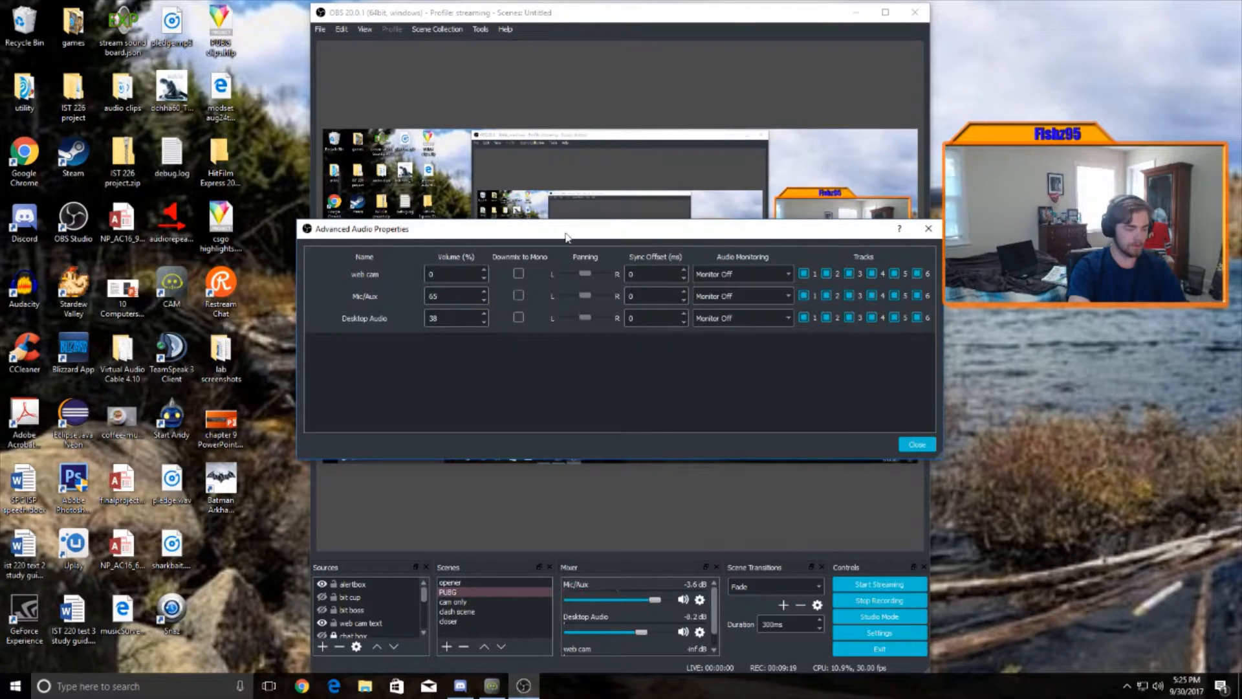
pyautogui.moveTo(567, 234); pyautogui.dragTo(556, 224)
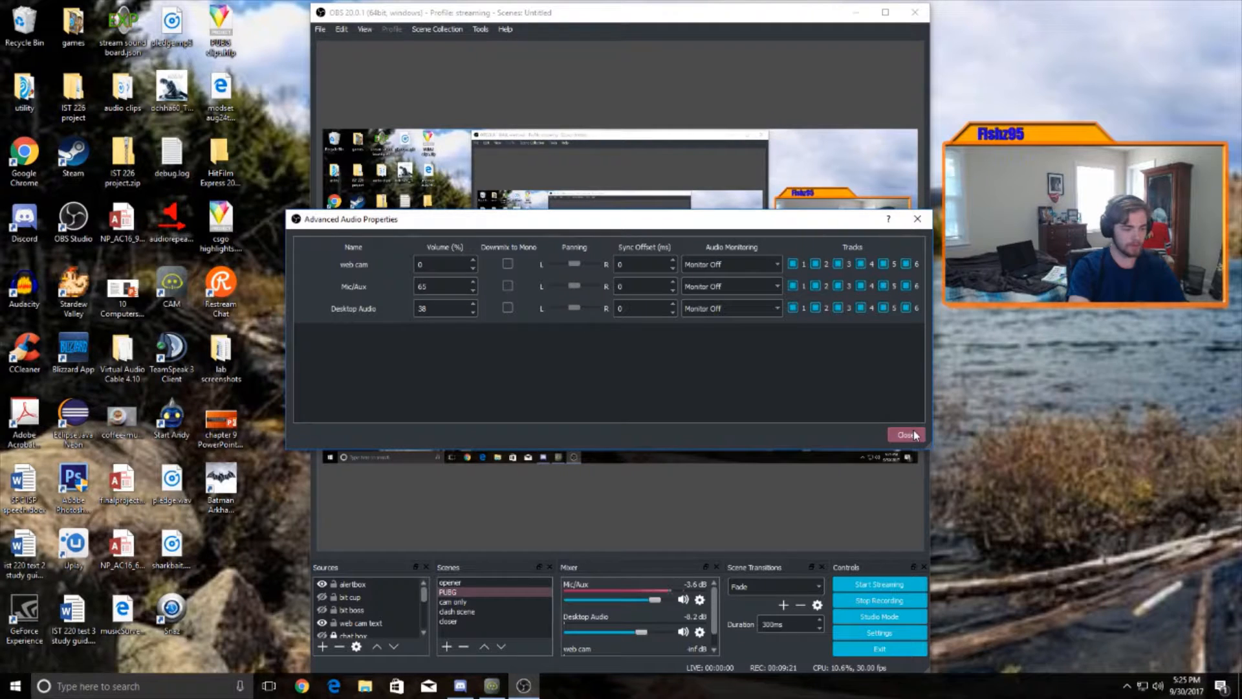
pyautogui.click(915, 434)
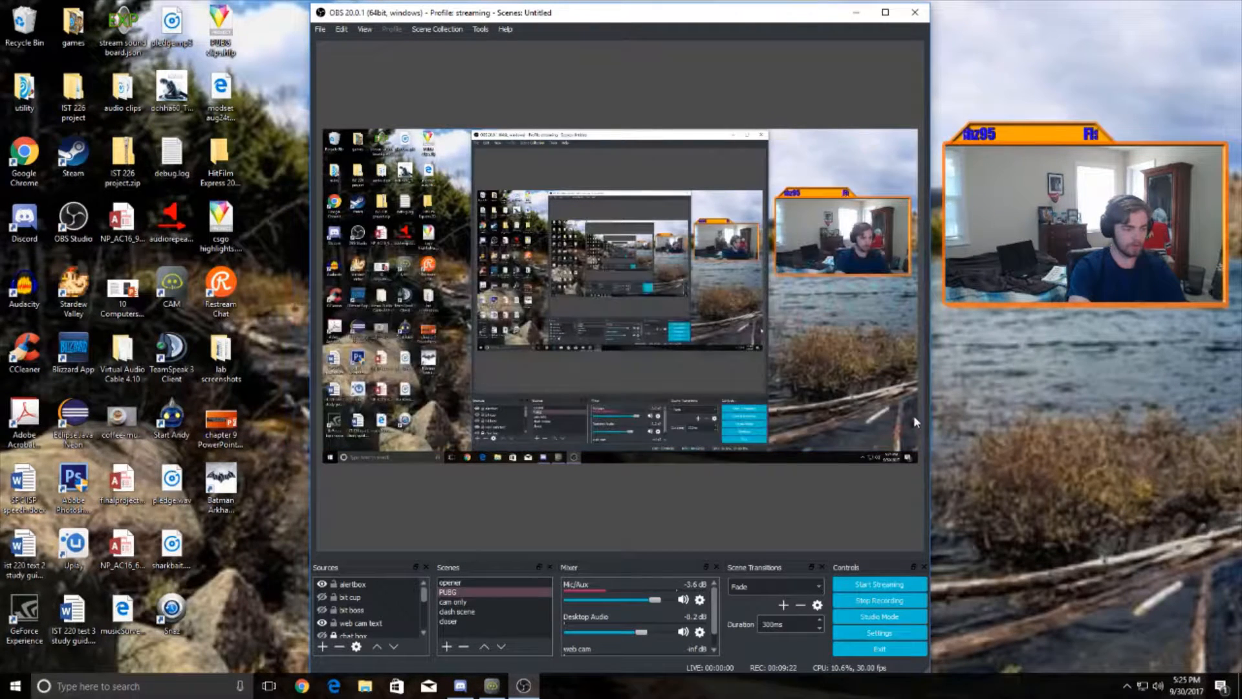
# Open the Mic/Aux audio filters and examine the Noise Gate's thresholds and attack, hold and release times
pyautogui.click(699, 599)
pyautogui.click(722, 614)
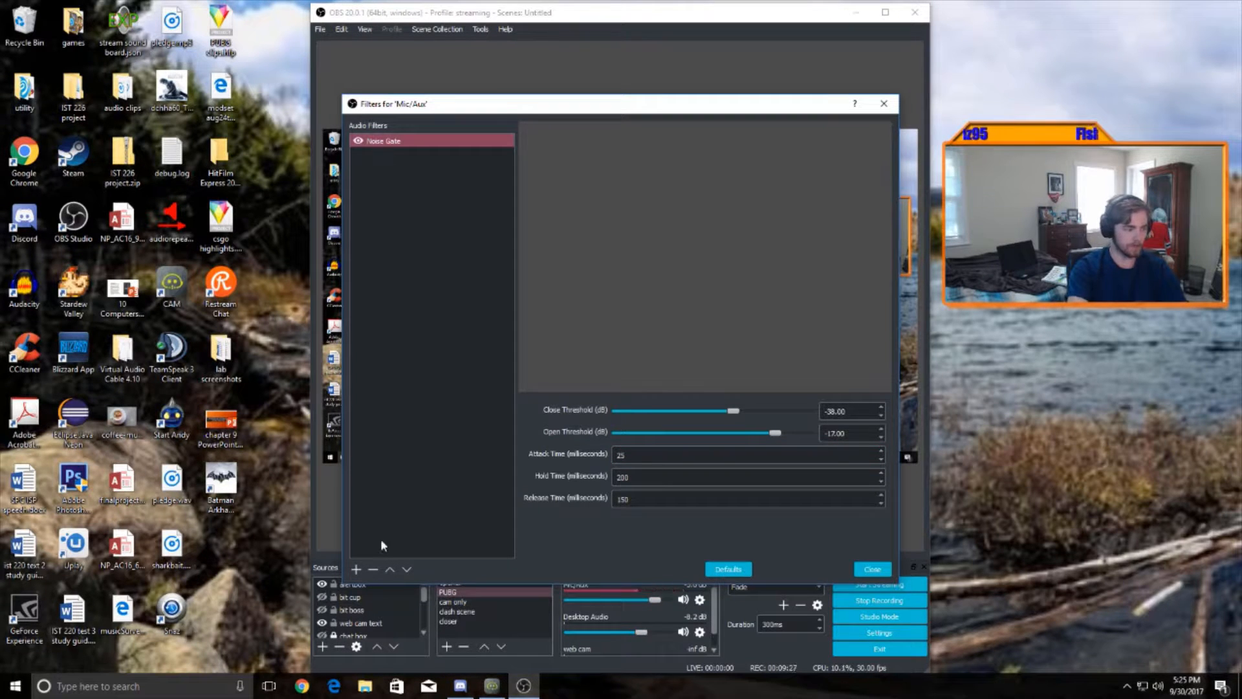
pyautogui.click(884, 104)
pyautogui.click(700, 600)
pyautogui.click(712, 609)
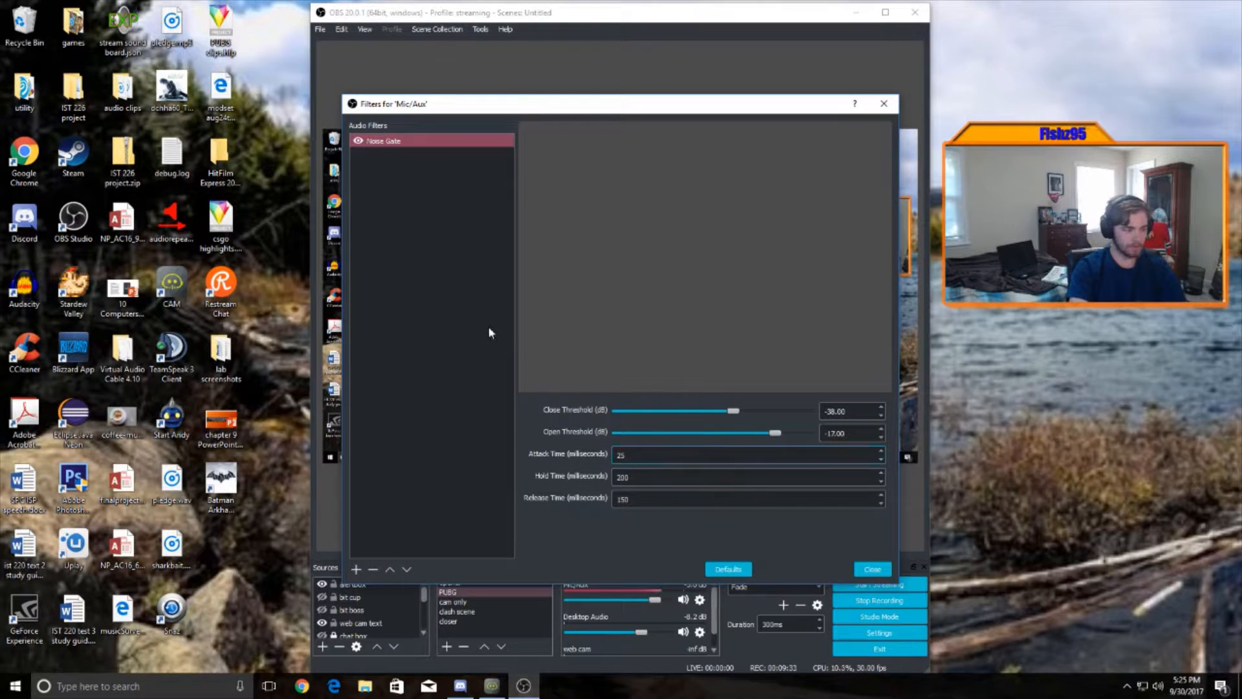
# Review the filter types that can be added to Mic/Aux without adding any, and close its filters
pyautogui.click(388, 140)
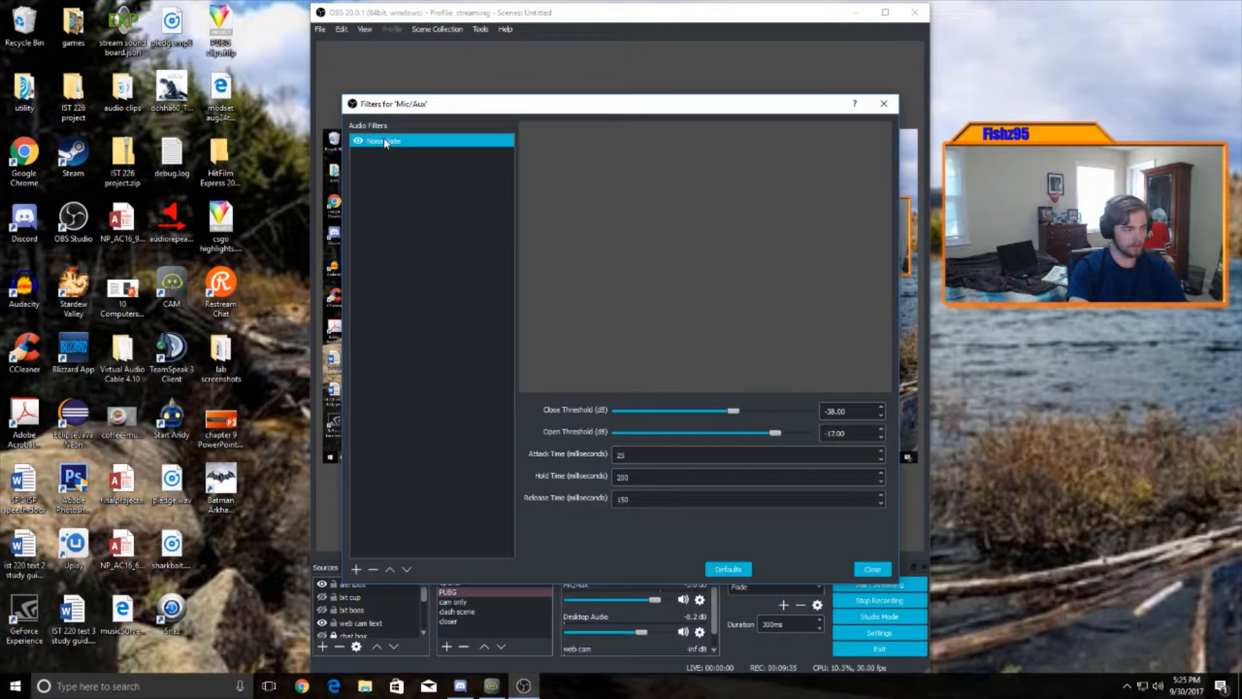
pyautogui.click(356, 570)
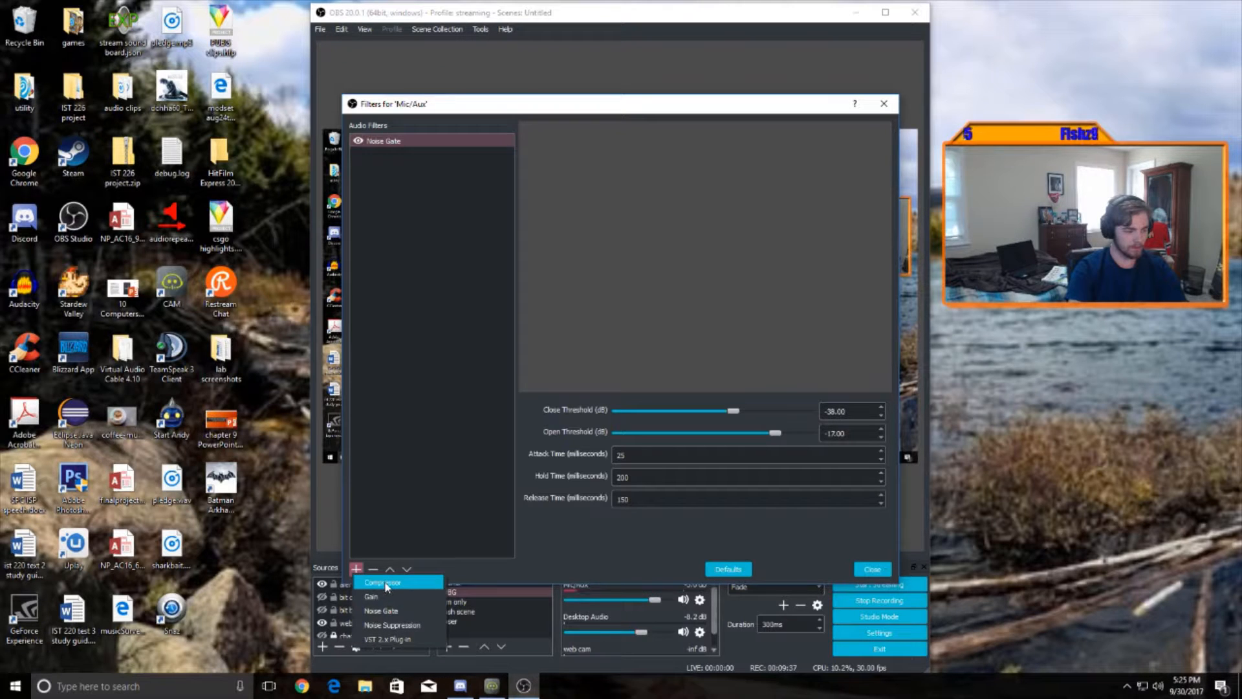
pyautogui.click(420, 326)
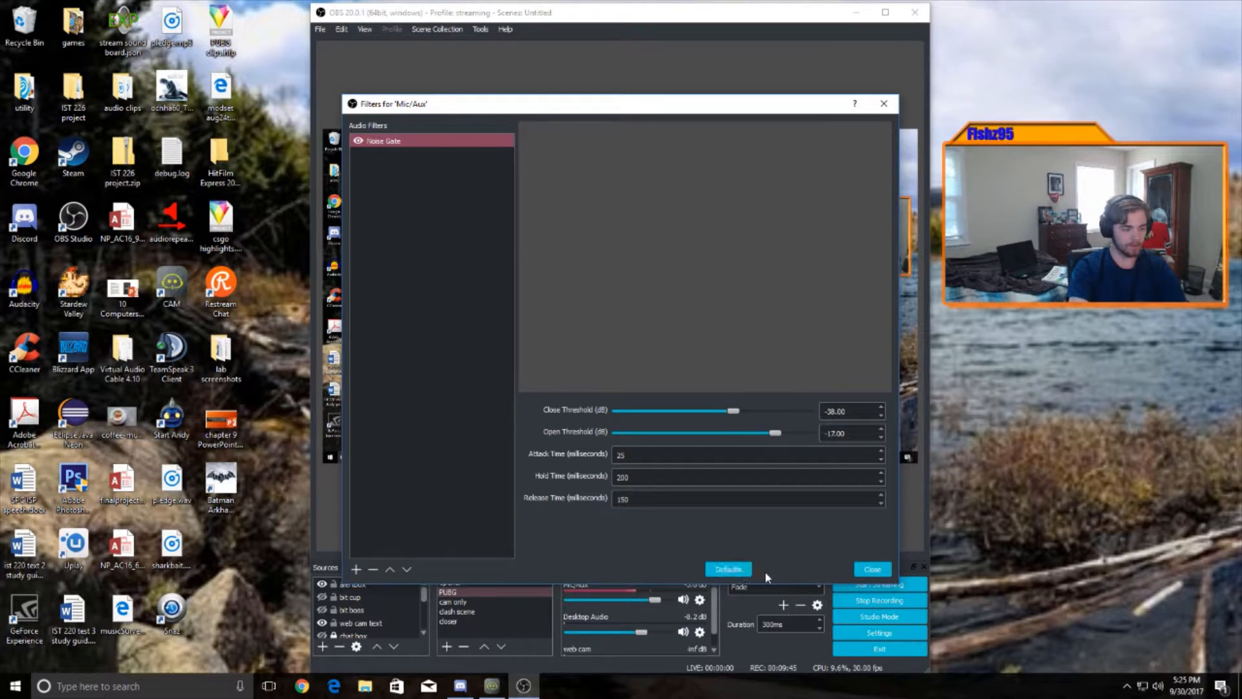
pyautogui.click(872, 571)
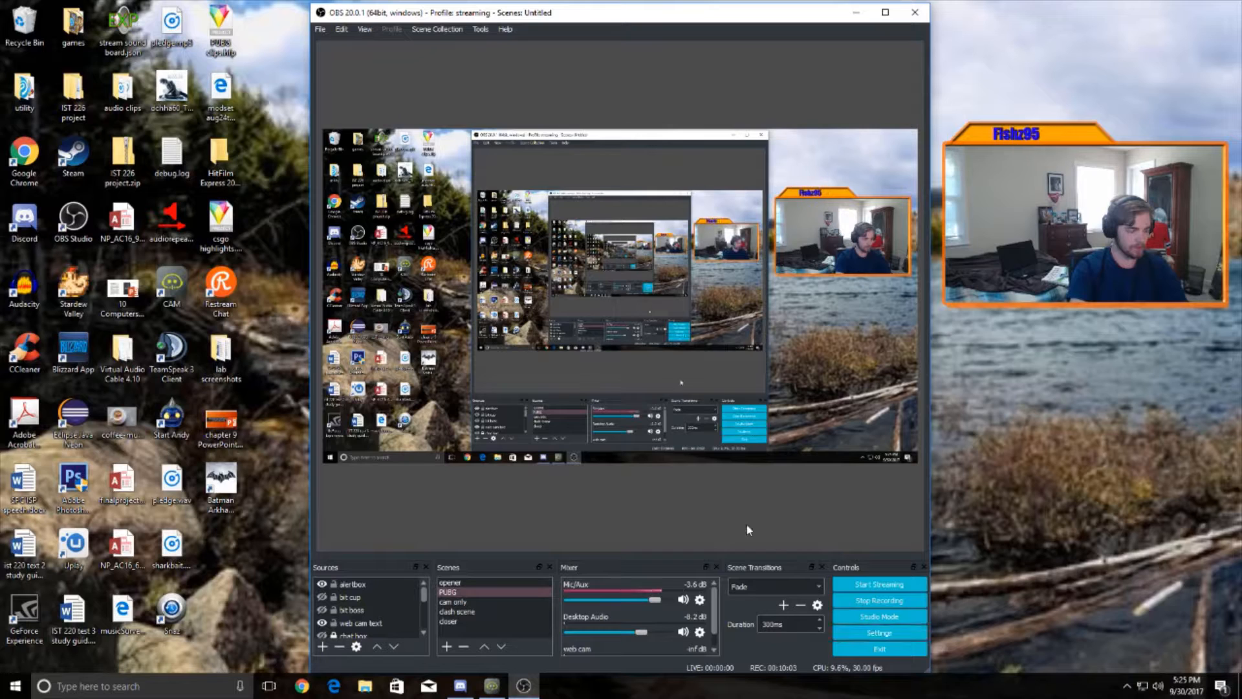
# Open the stream settings for the custom streaming server and reveal the stream key
pyautogui.click(875, 634)
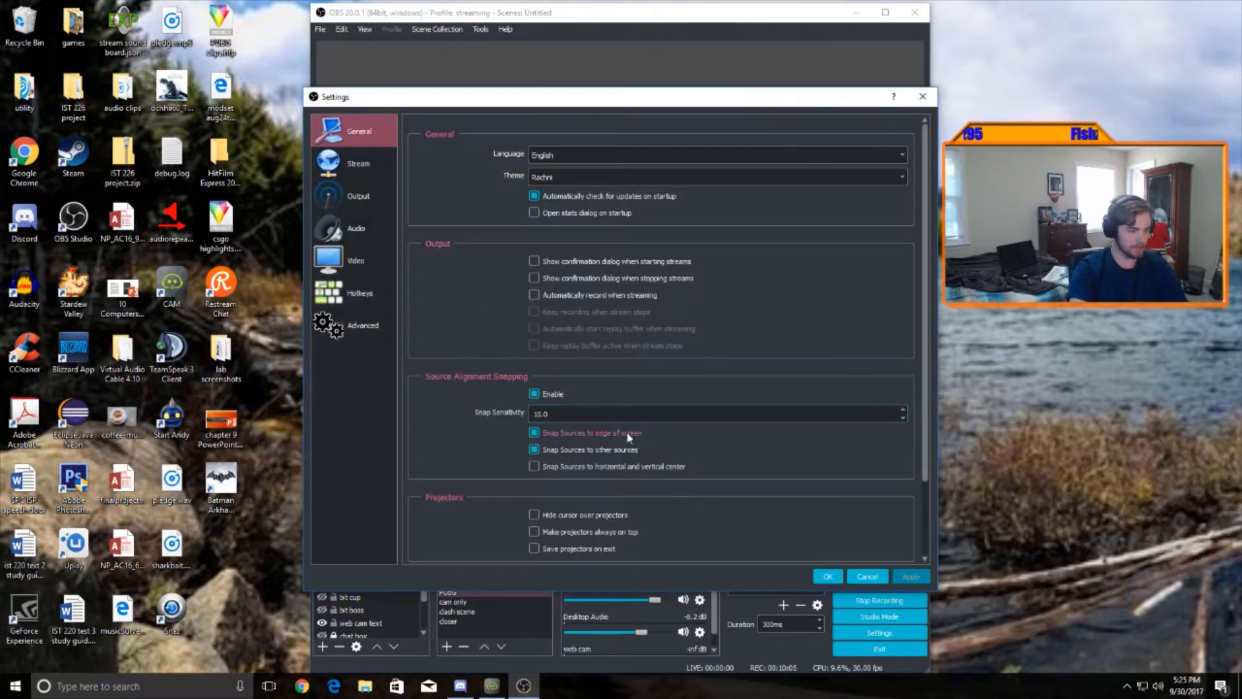
pyautogui.click(355, 164)
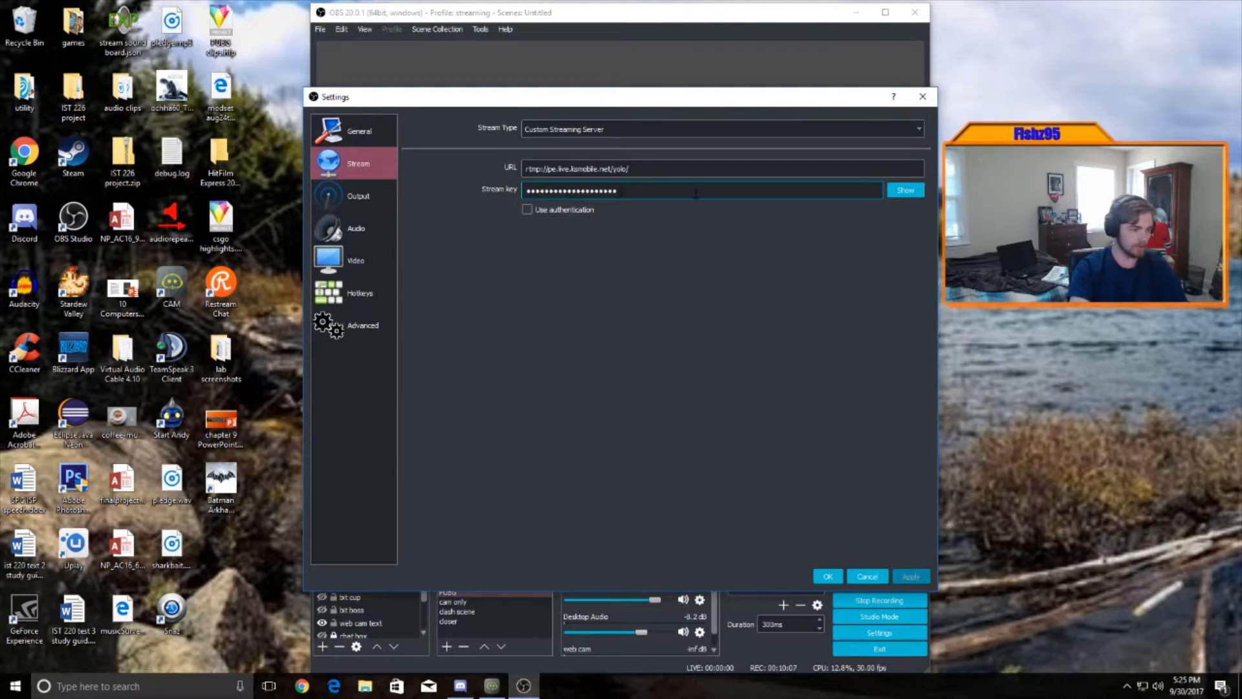
pyautogui.click(906, 191)
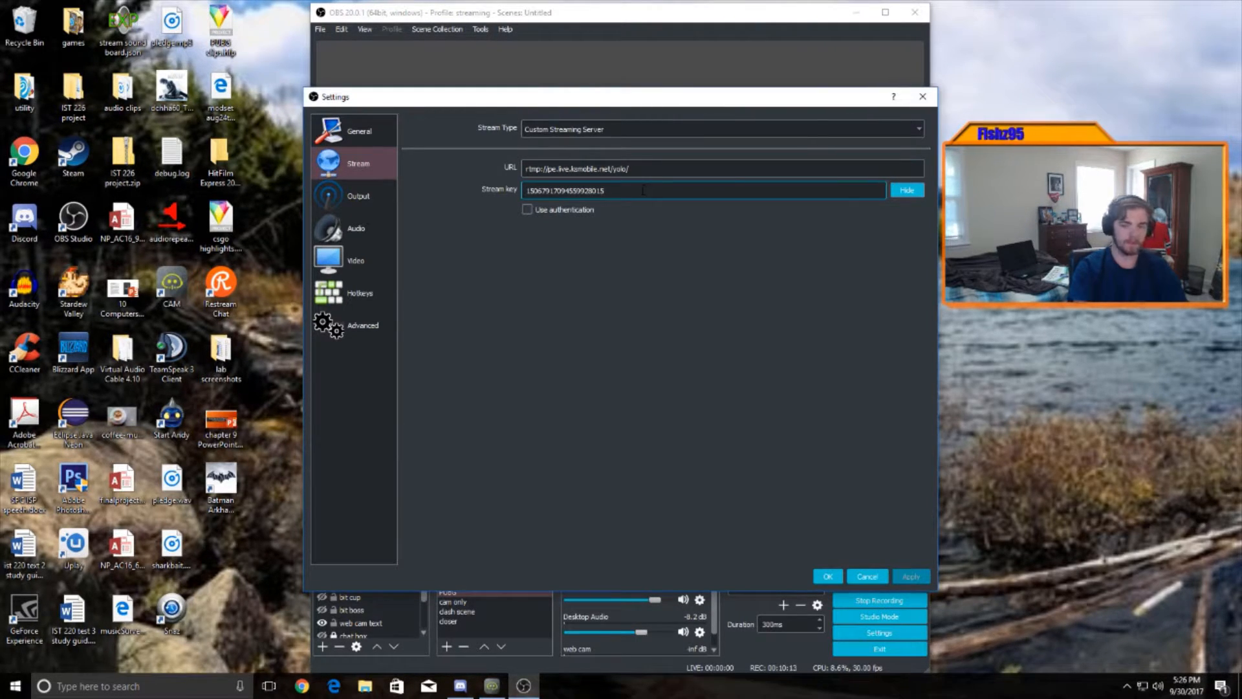
# Try Streaming Services as the stream type to show the Twitch stream key field, and close the settings without keeping the change
pyautogui.click(670, 122)
pyautogui.click(572, 142)
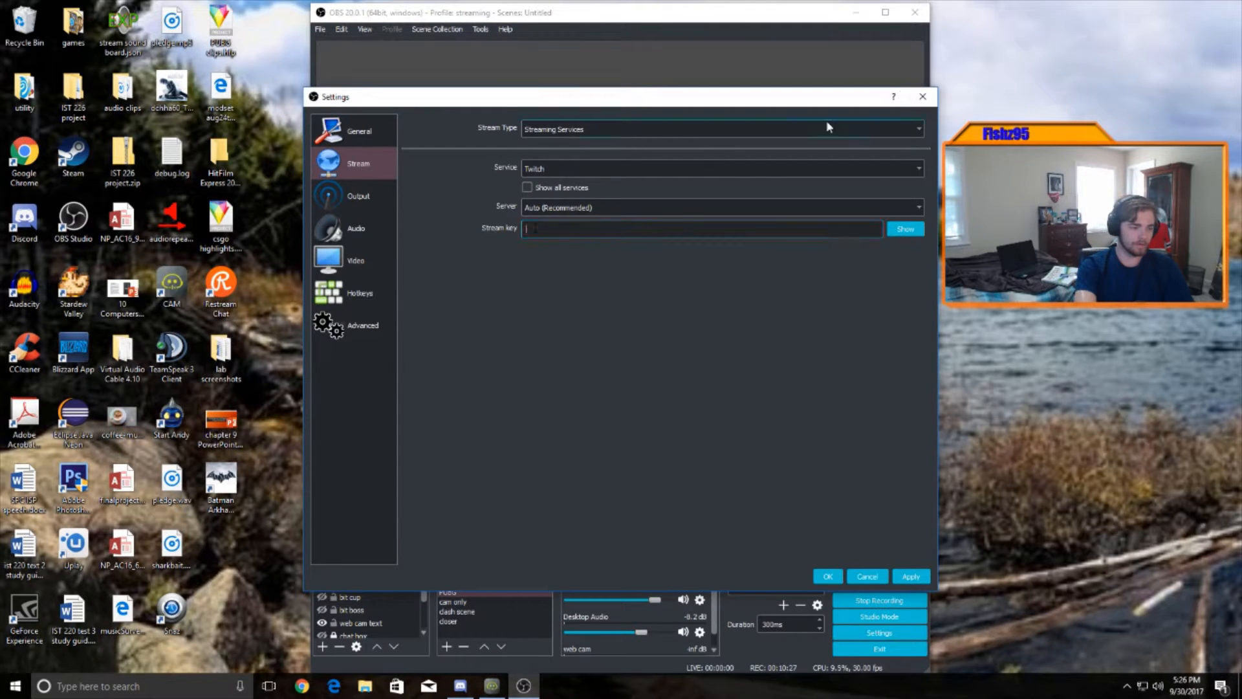
pyautogui.click(922, 97)
pyautogui.click(616, 360)
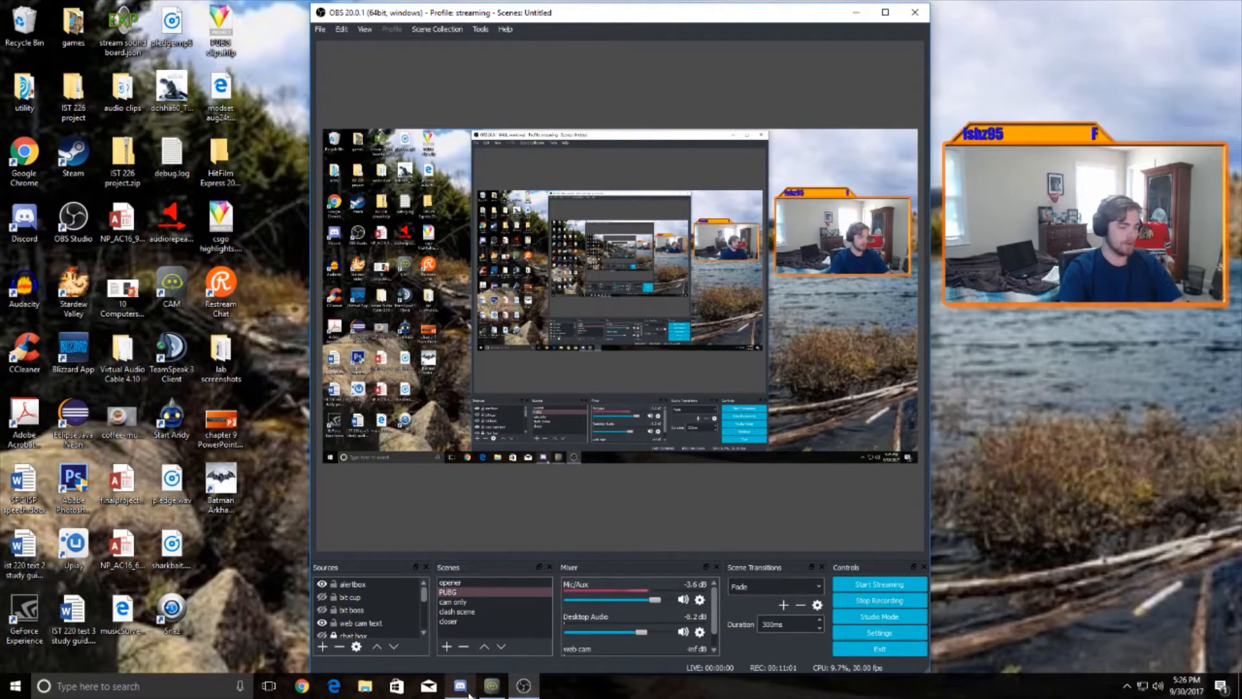
# Move the OBS window off this screen to leave the desktop clear
pyautogui.moveTo(468, 695)
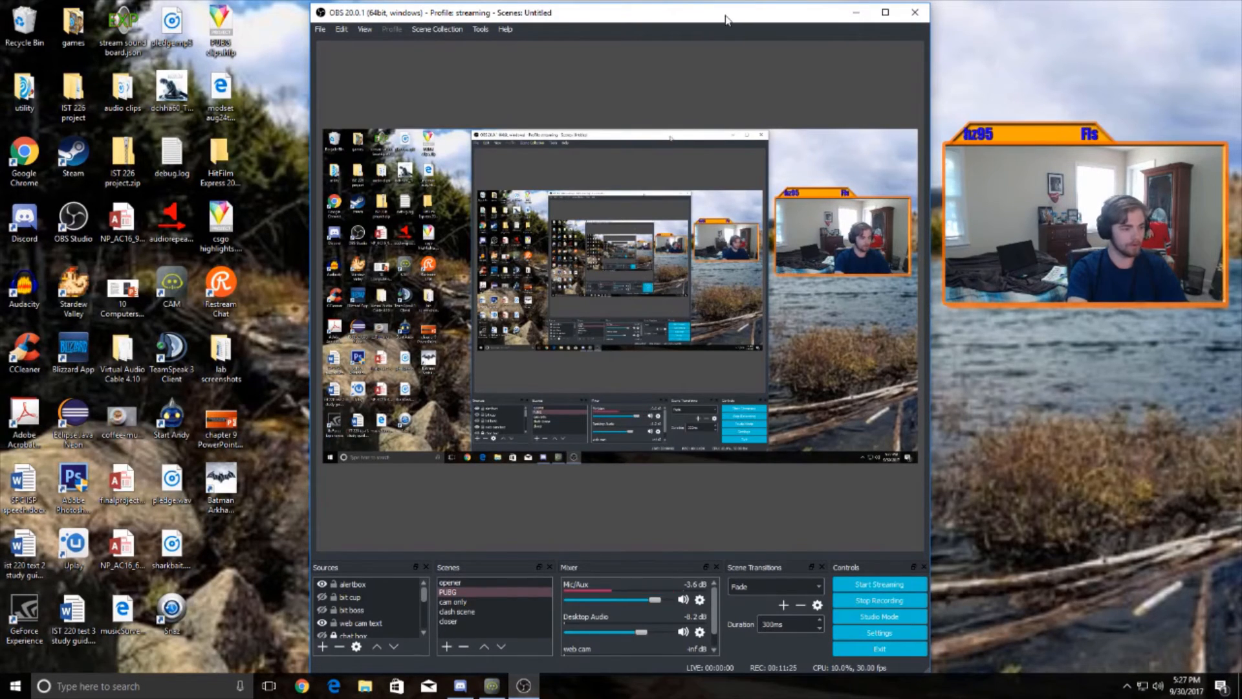
pyautogui.moveTo(724, 16); pyautogui.dragTo(1241, 88)
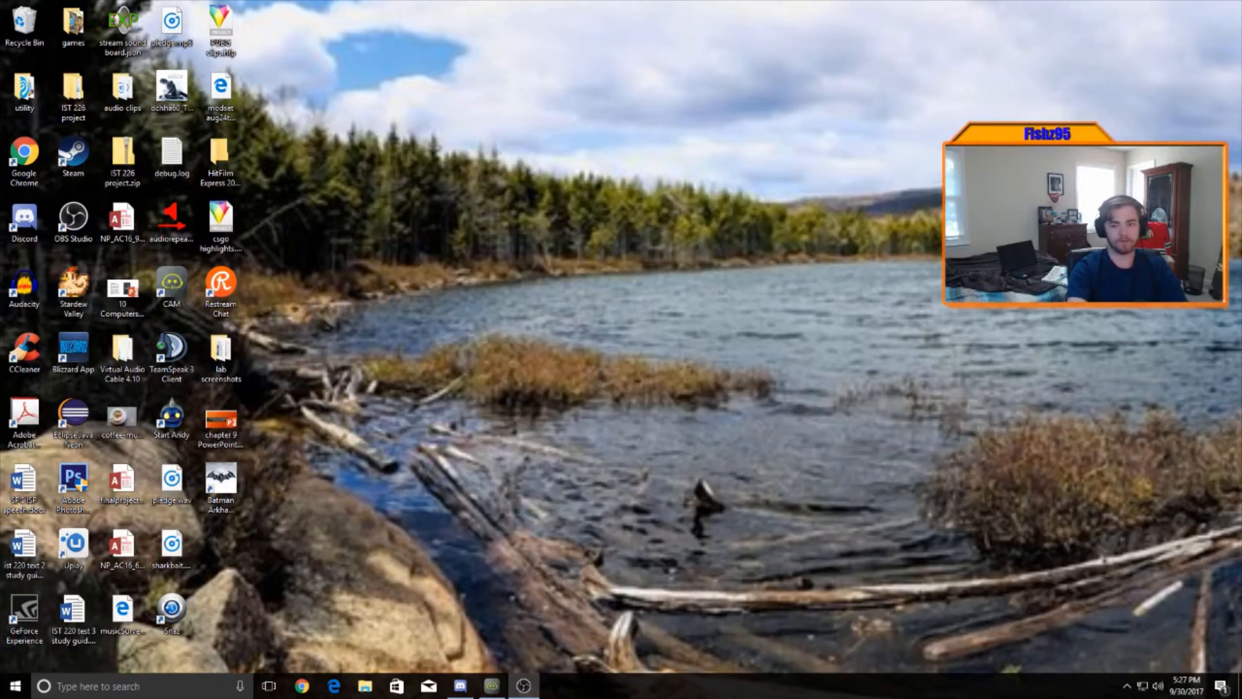